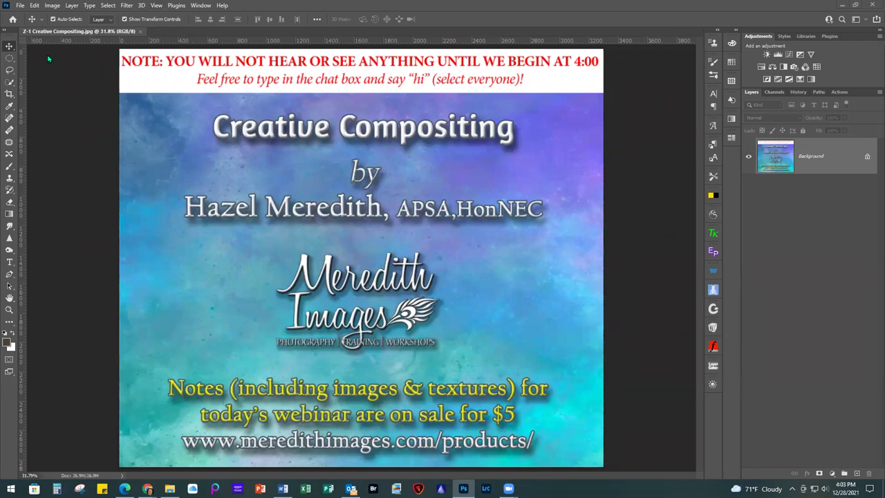
# Step: Close the Creative Compositing title slide document from the File menu
pyautogui.click(21, 7)
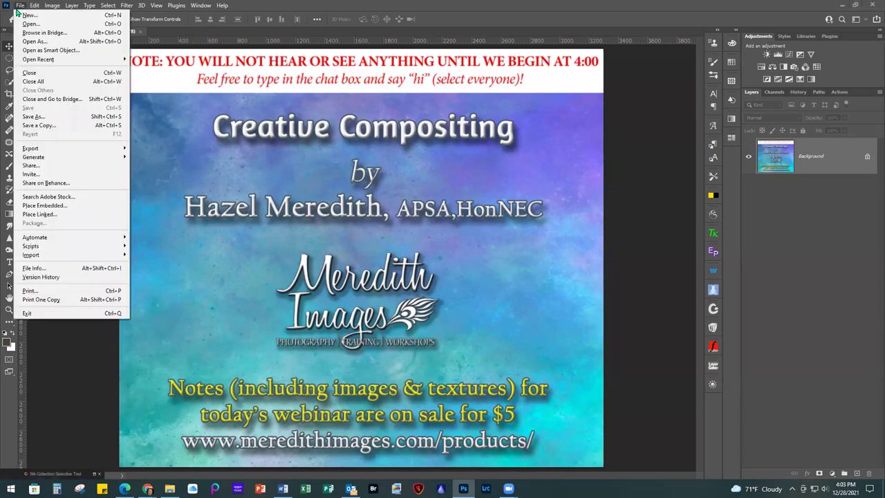
pyautogui.click(28, 73)
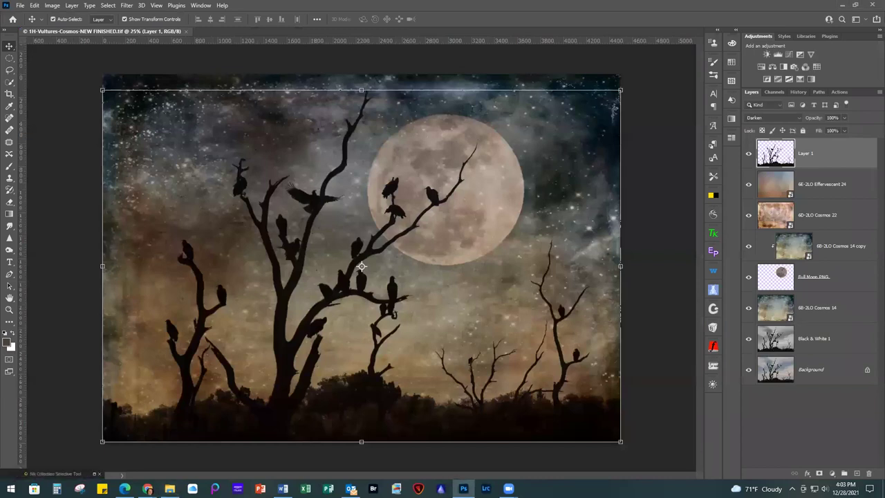
# Step: Solo the Background layer to compare the original vulture photo, restore all layers, then close the file
pyautogui.click(772, 433)
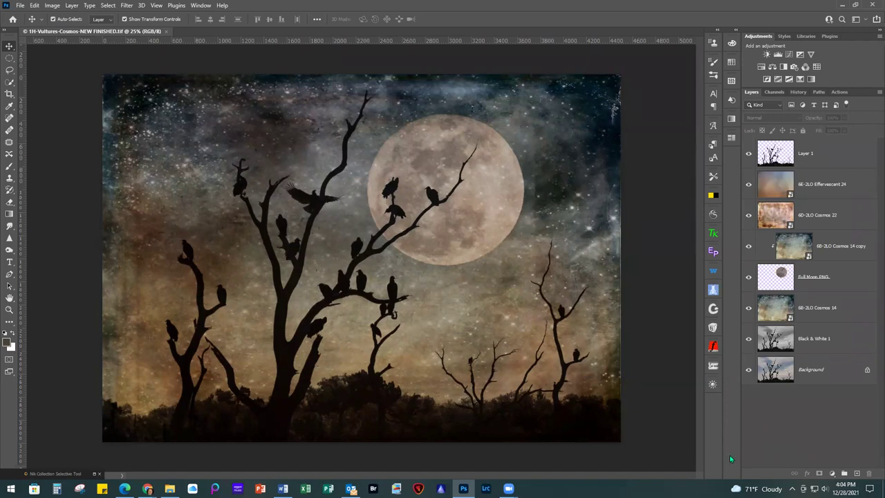
pyautogui.click(748, 372)
pyautogui.click(748, 372)
pyautogui.keyDown('alt'); pyautogui.click(748, 372); pyautogui.keyUp('alt')
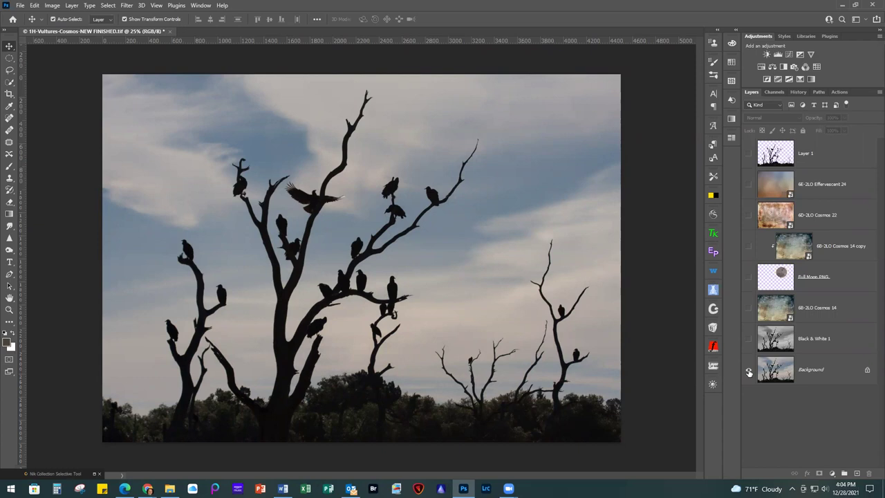
pyautogui.keyDown('alt'); pyautogui.click(748, 372); pyautogui.keyUp('alt')
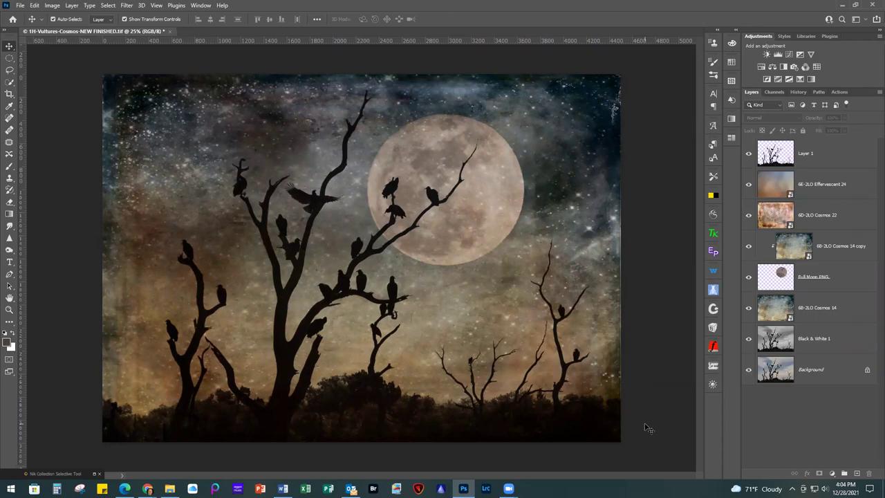
pyautogui.click(170, 31)
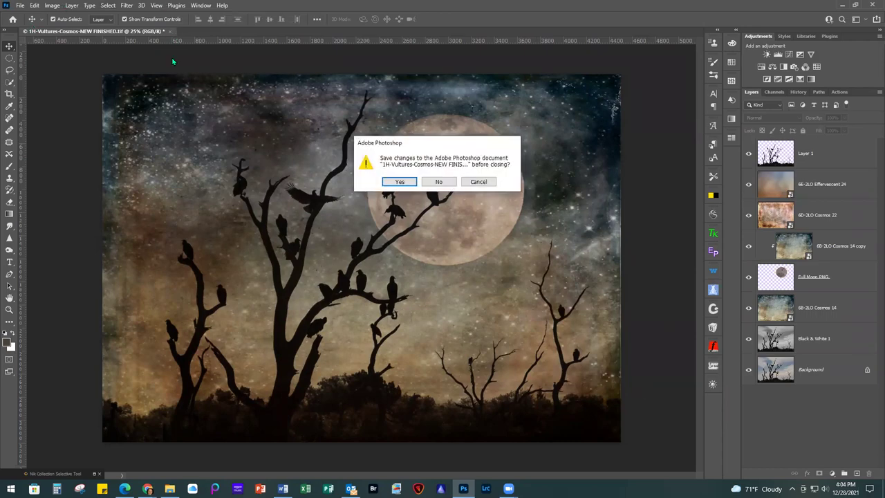
# Step: Close the vultures composite without saving its changes
pyautogui.click(438, 181)
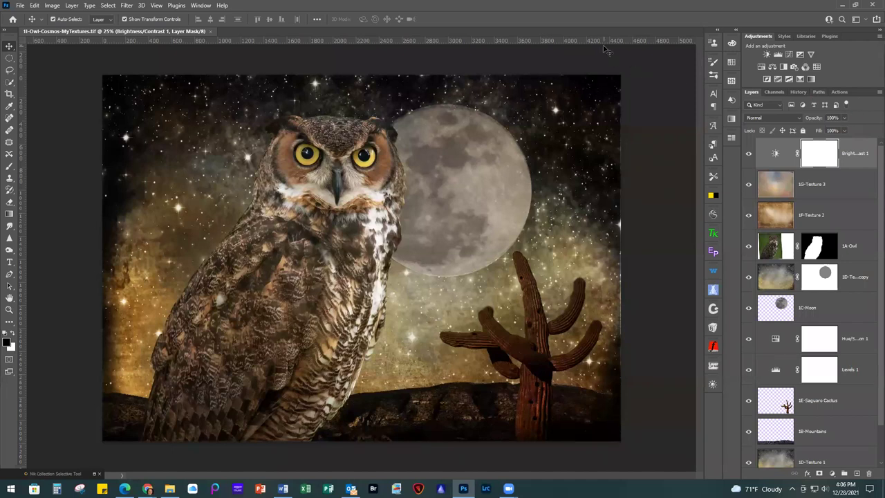
# Step: Create a new 15 x 10.6 inch, 300 ppi white document from the recent preset
pyautogui.click(20, 6)
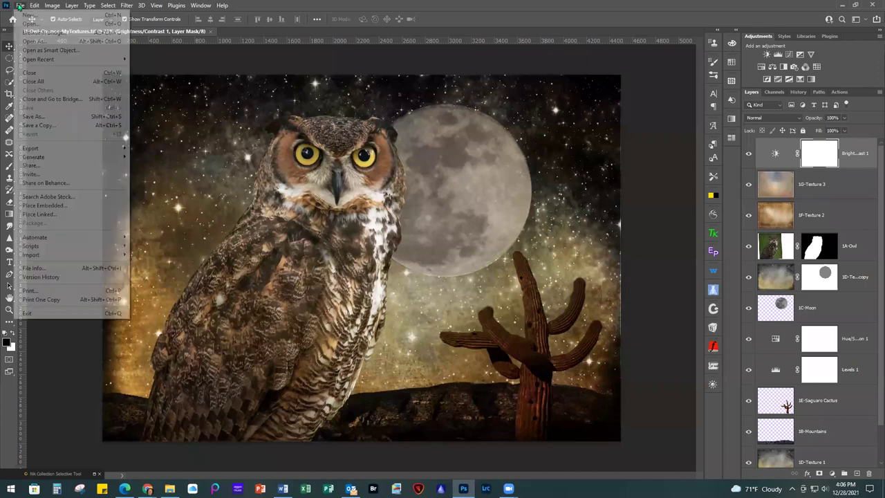
pyautogui.click(27, 15)
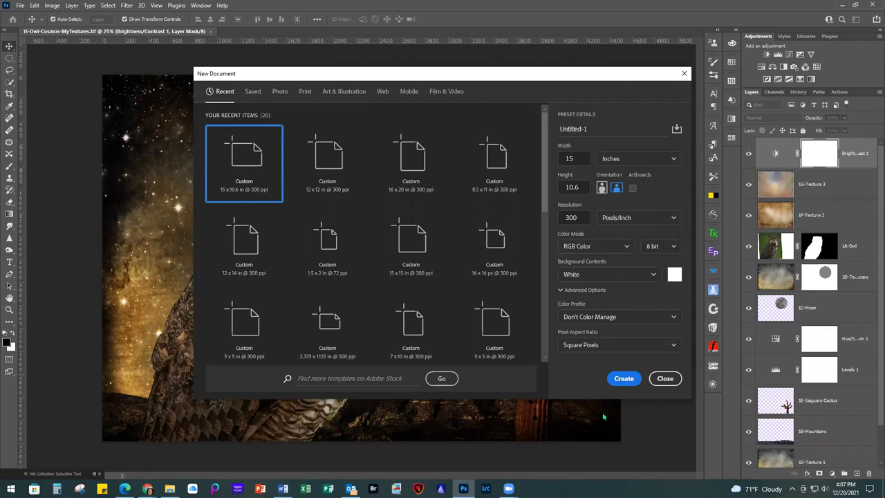
pyautogui.click(622, 379)
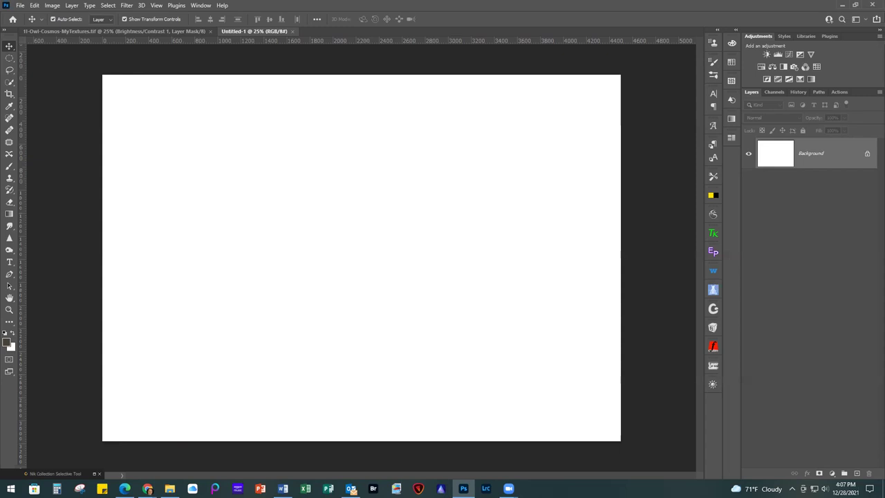
# Step: Copy the 1A-Owl layer into Untitled-1 and enlarge it slightly with Free Transform
pyautogui.moveTo(832, 179); pyautogui.dragTo(257, 247)
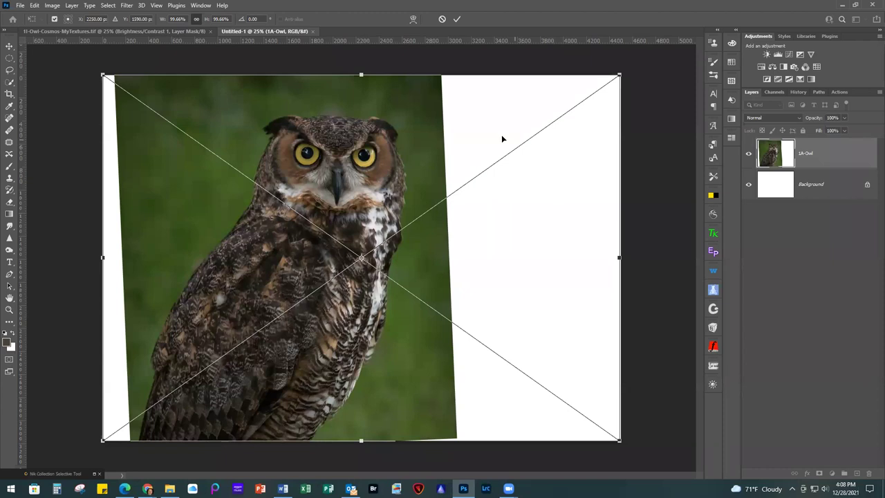
pyautogui.click(457, 18)
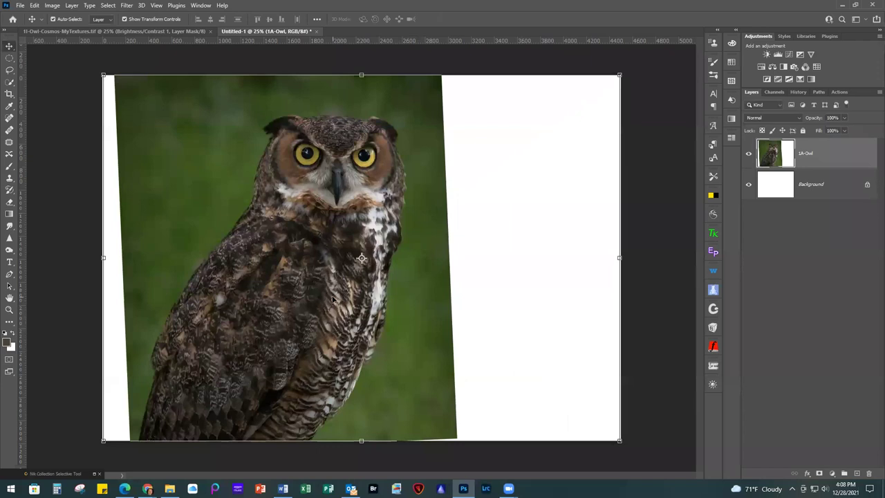
pyautogui.hotkey('ctrl', 't')
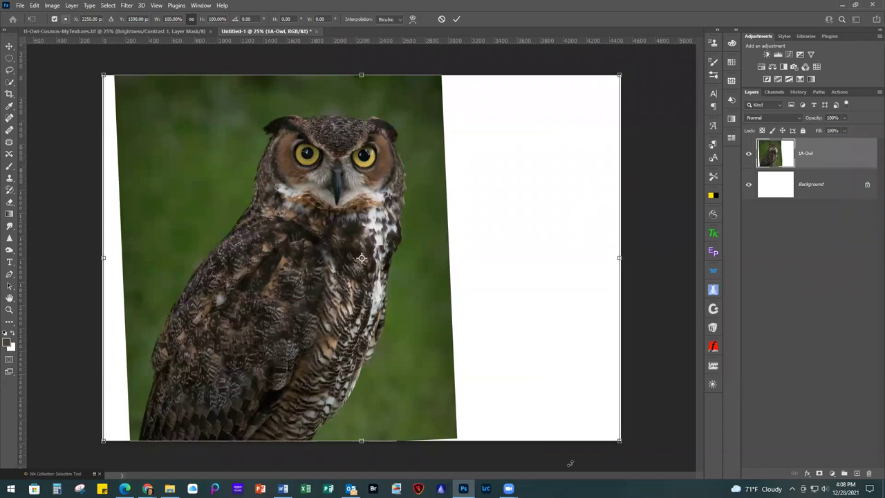
pyautogui.moveTo(619, 440); pyautogui.dragTo(621, 442)
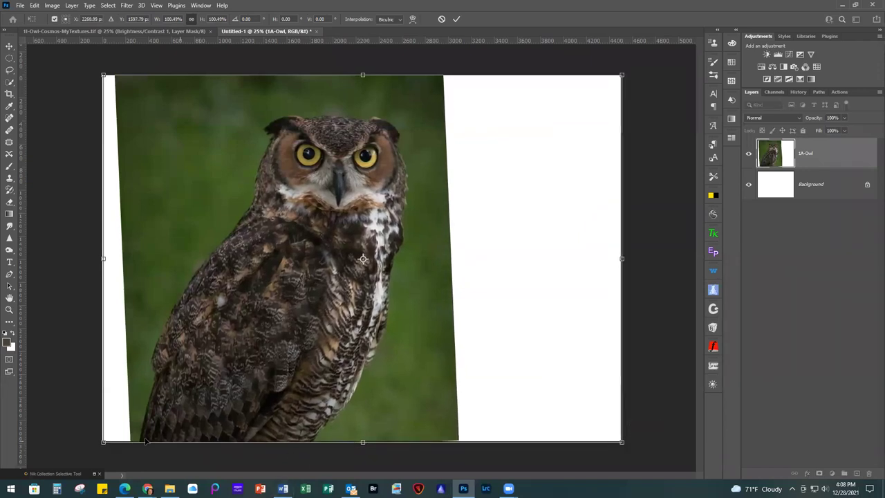
pyautogui.click(456, 19)
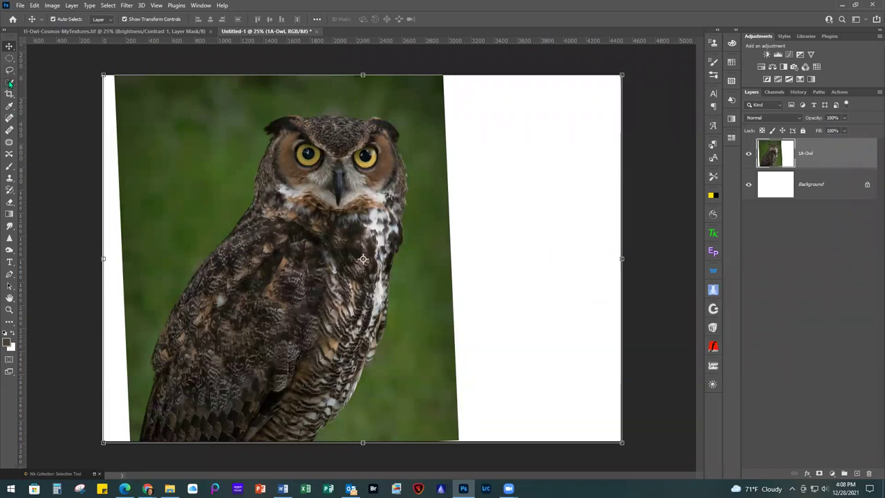
# Step: Select the owl with Select Subject and add a layer mask hiding its green background
pyautogui.click(10, 83)
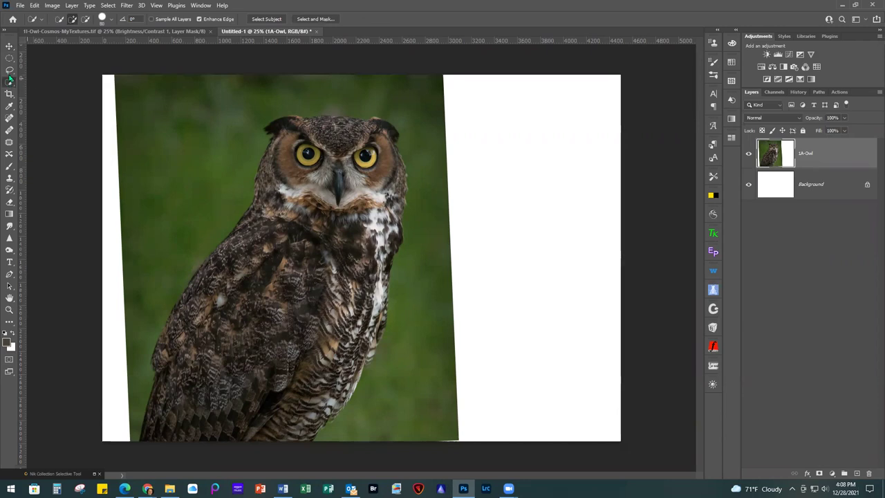
pyautogui.click(267, 20)
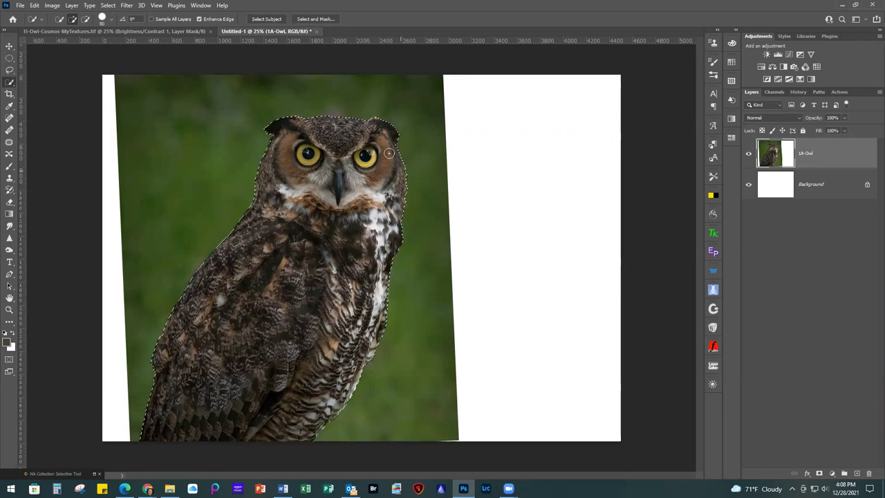
pyautogui.scroll(1, 320, 261)
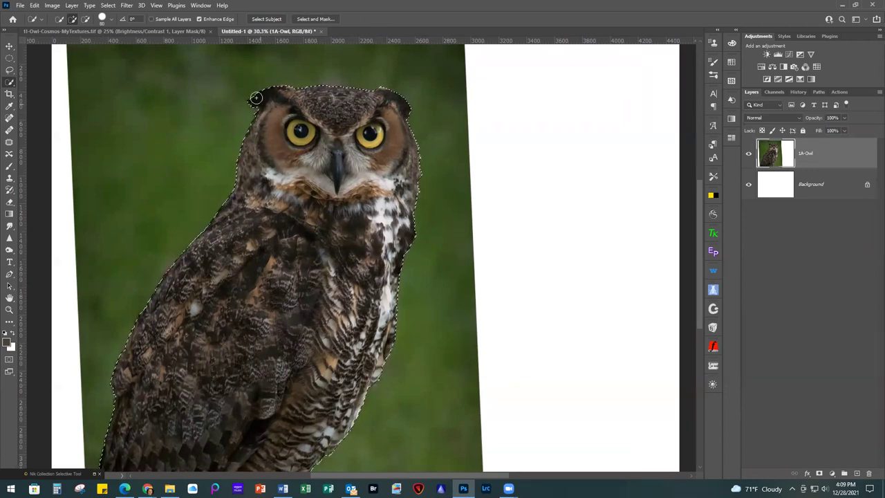
pyautogui.hotkey('ctrl', '-')
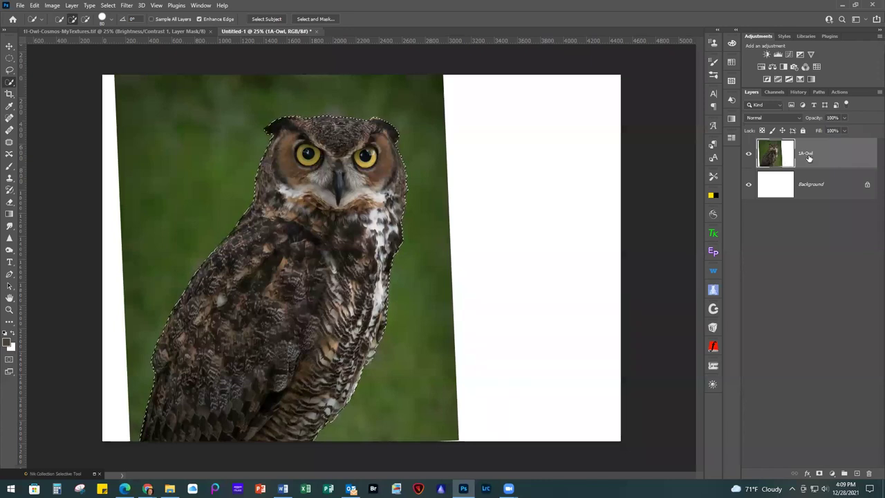
pyautogui.click(819, 474)
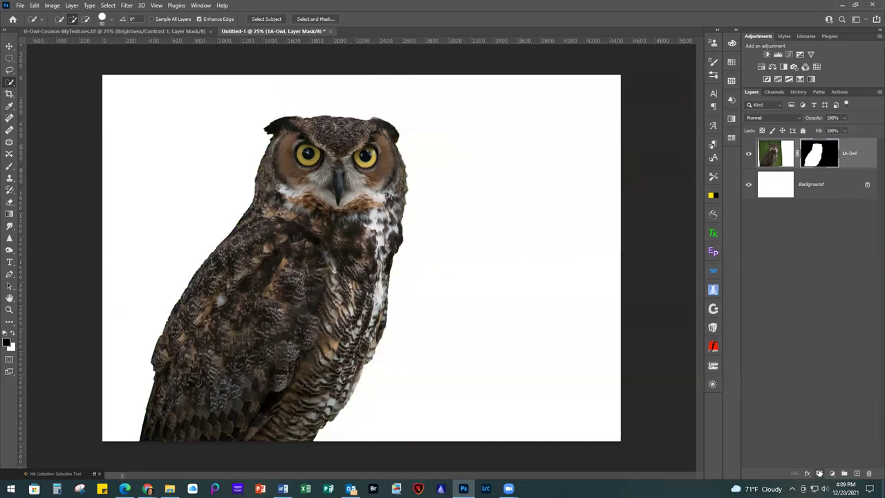
pyautogui.click(748, 185)
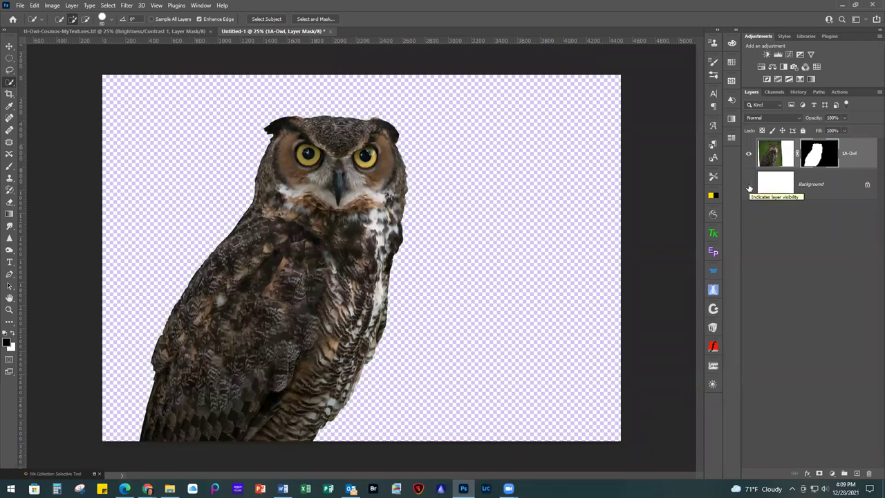
pyautogui.click(749, 187)
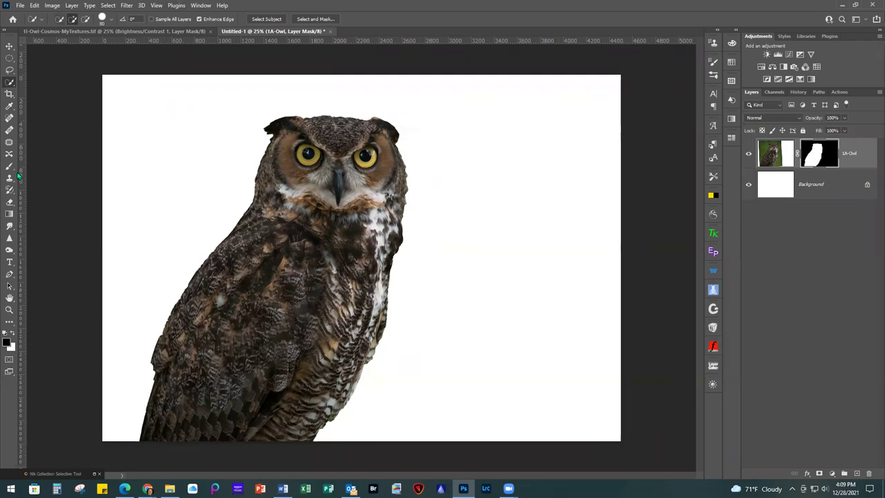
pyautogui.click(21, 6)
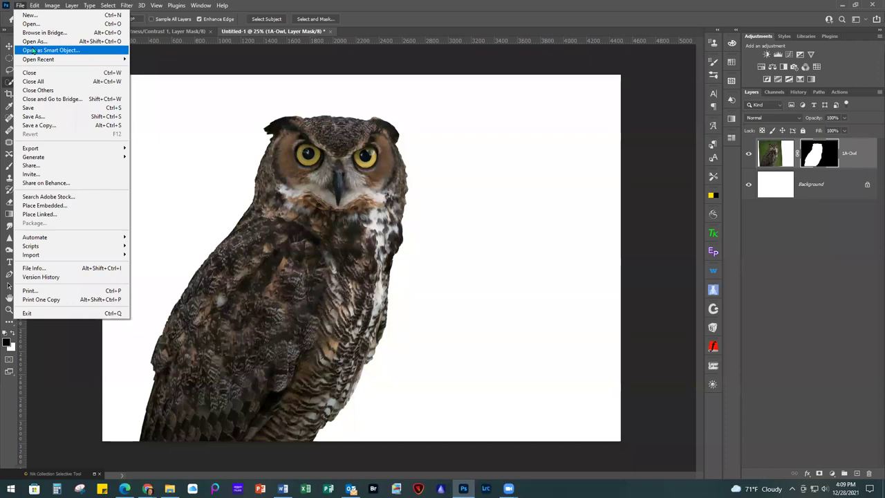
# Step: Browse to the 1-Owl & Moon folder and open 1B-Mountains.png
pyautogui.click(28, 24)
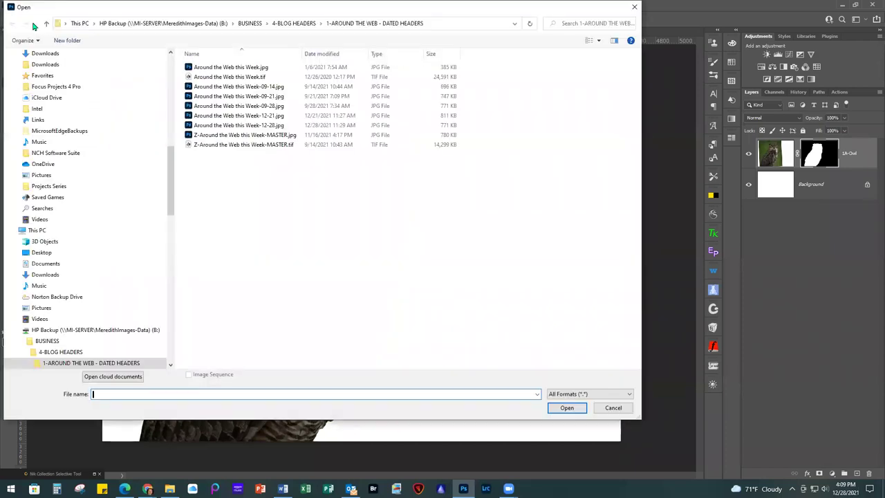
pyautogui.click(249, 23)
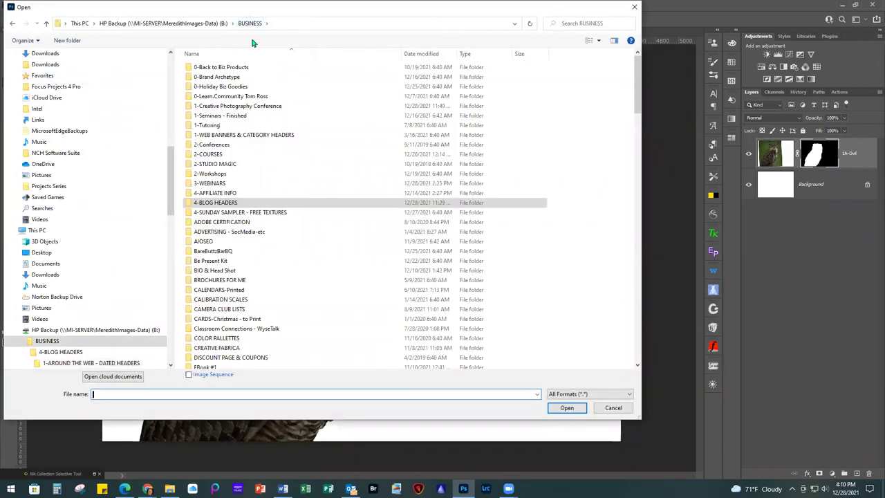
pyautogui.click(215, 183)
pyautogui.doubleClick(216, 183)
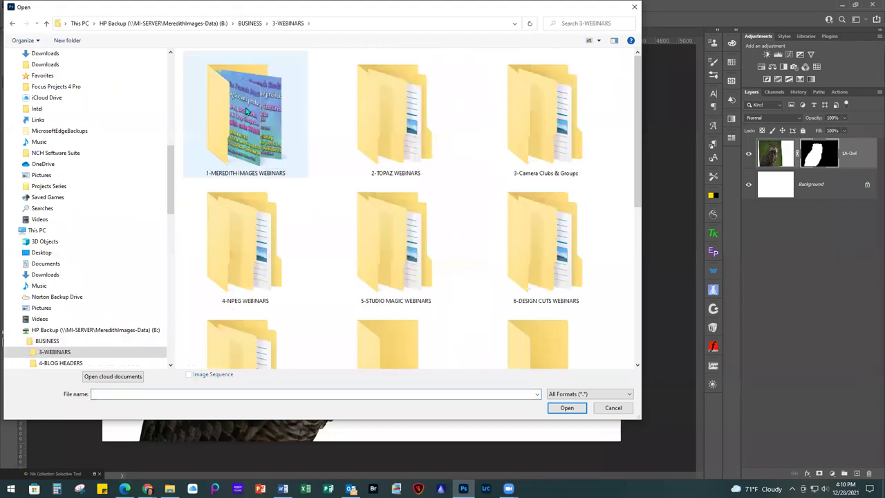
pyautogui.doubleClick(245, 111)
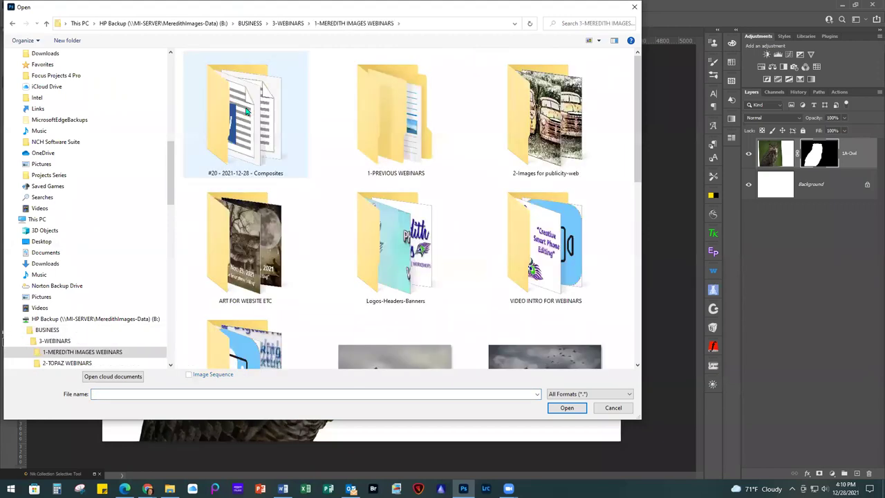
pyautogui.doubleClick(246, 111)
pyautogui.doubleClick(429, 111)
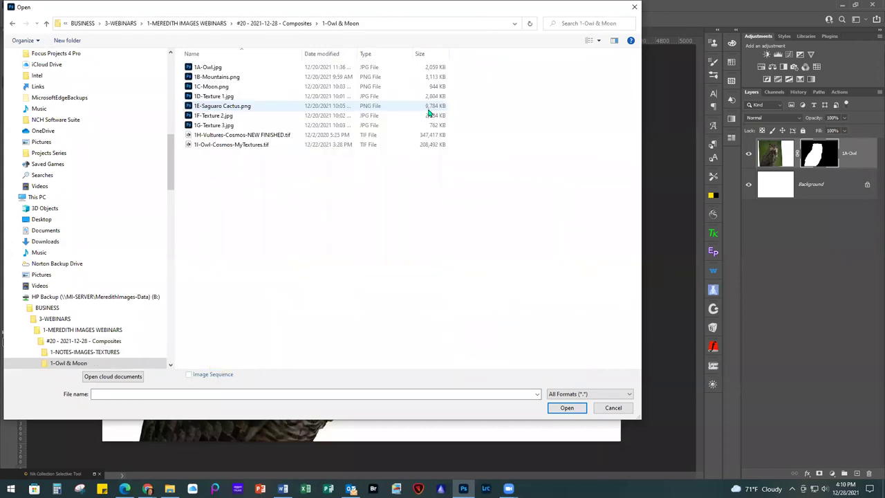
pyautogui.click(600, 41)
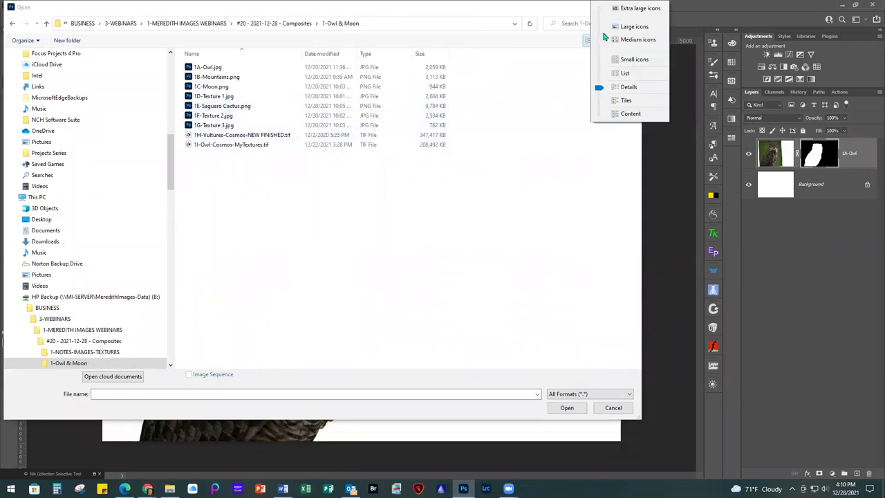
pyautogui.click(650, 11)
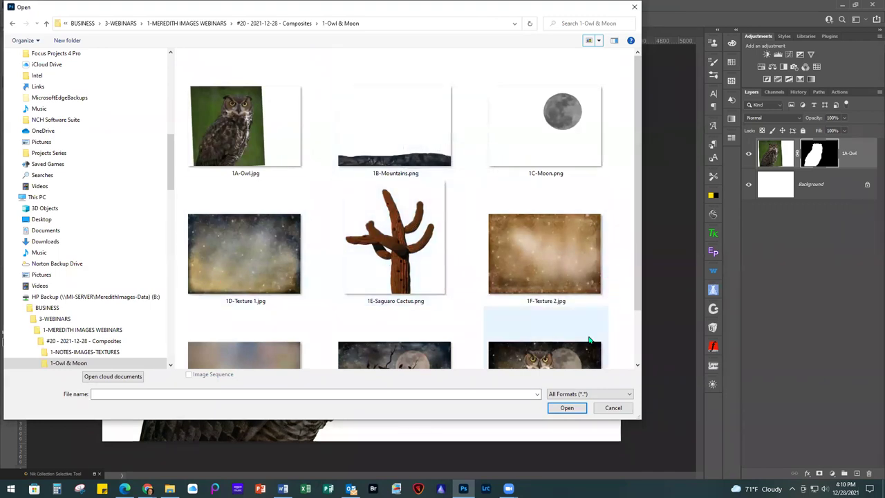
pyautogui.doubleClick(394, 131)
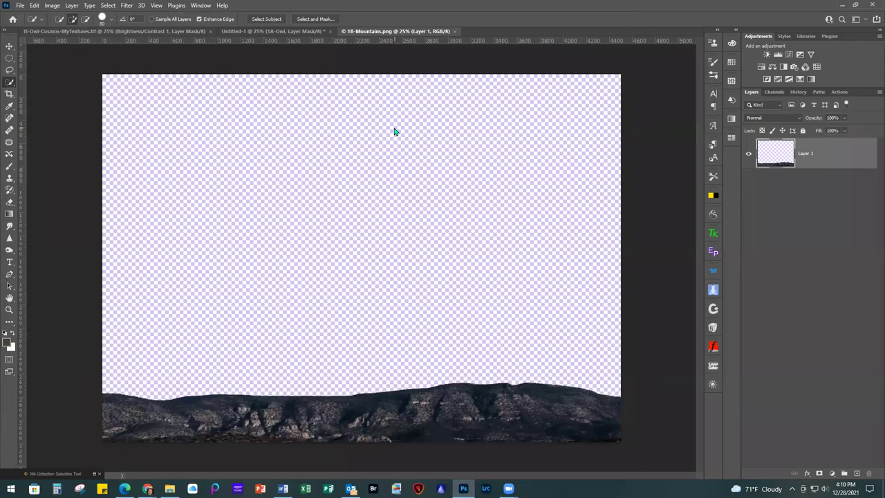
# Step: Float the mountains document and drag its layer into the owl composite
pyautogui.click(226, 32)
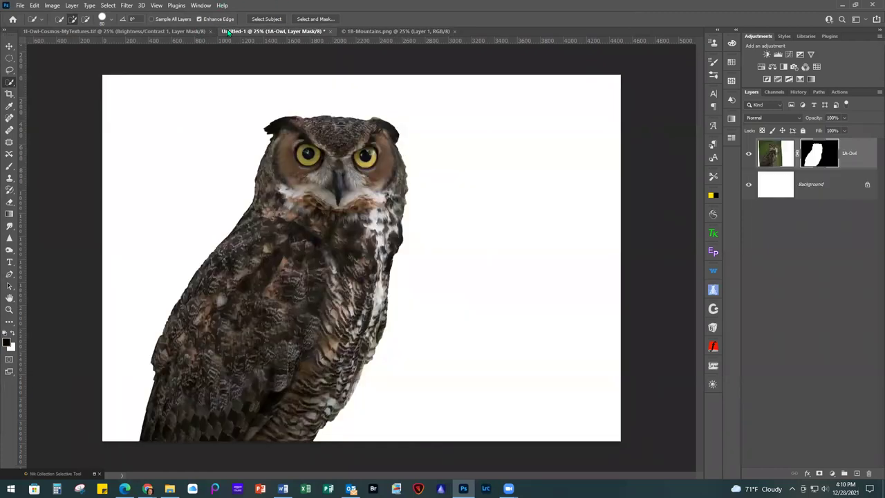
pyautogui.click(391, 32)
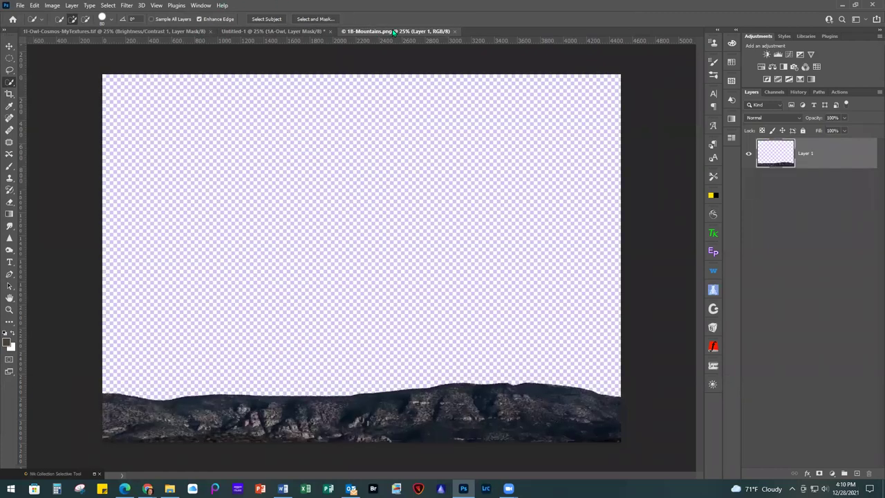
pyautogui.click(9, 46)
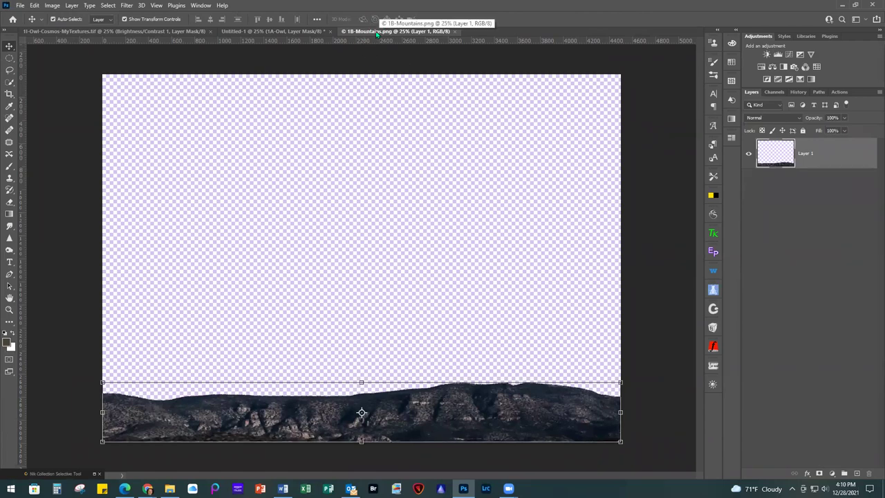
pyautogui.moveTo(377, 34); pyautogui.dragTo(462, 90)
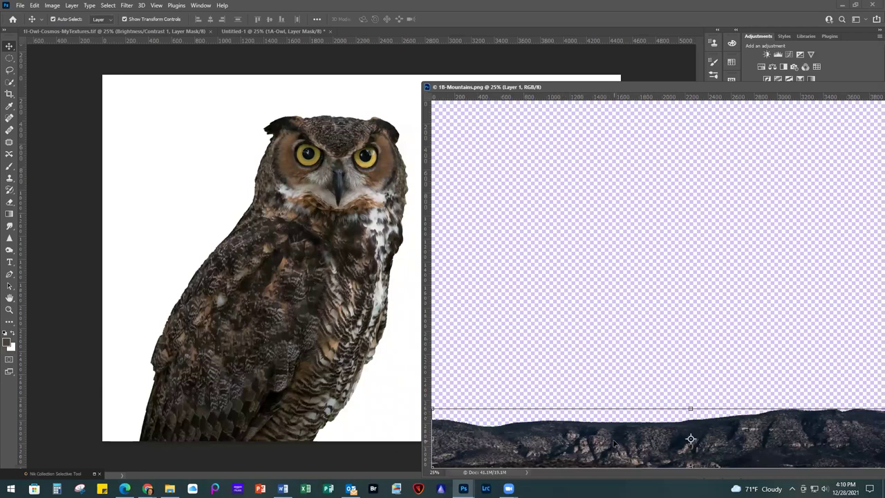
pyautogui.press('Return')
pyautogui.moveTo(654, 451); pyautogui.dragTo(203, 197)
# Step: Close the mountains window, align the ridge to the canvas bottom, and move it below the owl
pyautogui.moveTo(696, 89); pyautogui.dragTo(603, 82)
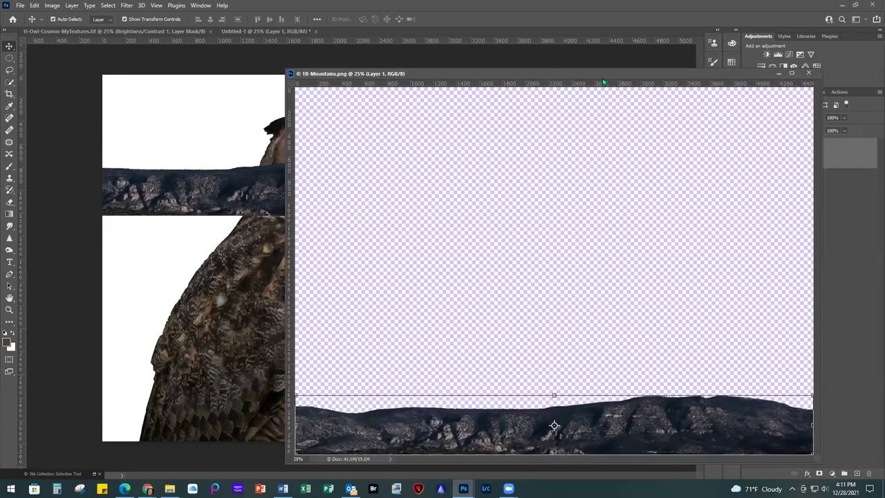
pyautogui.click(808, 73)
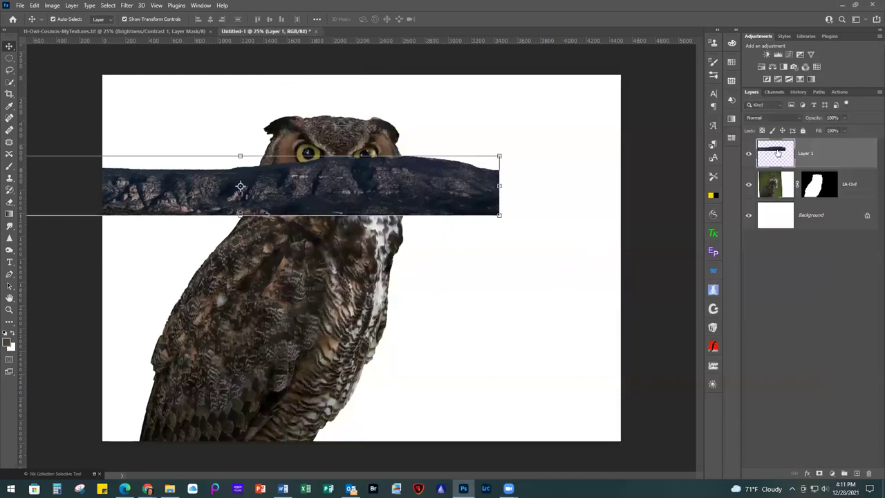
pyautogui.moveTo(158, 191); pyautogui.dragTo(278, 419)
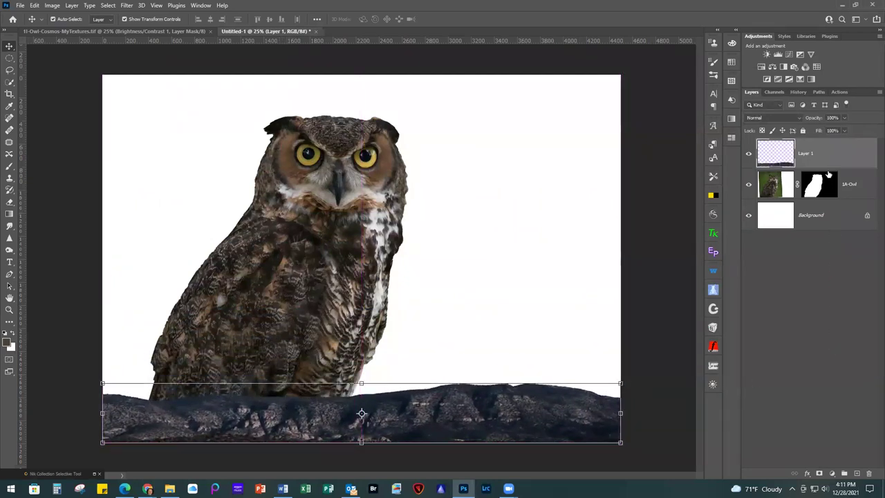
pyautogui.moveTo(841, 157); pyautogui.dragTo(842, 201)
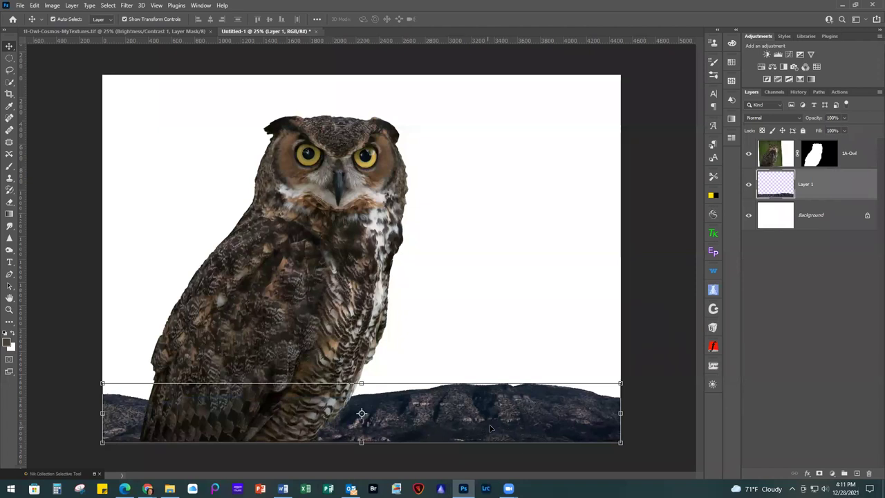
# Step: Reselect the mountains layer and place the 1C-Moon image into the composite
pyautogui.click(827, 217)
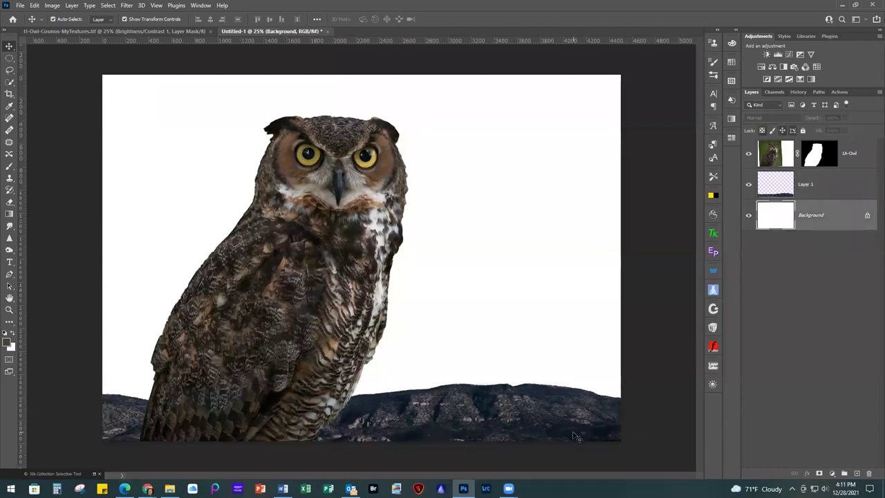
pyautogui.click(838, 186)
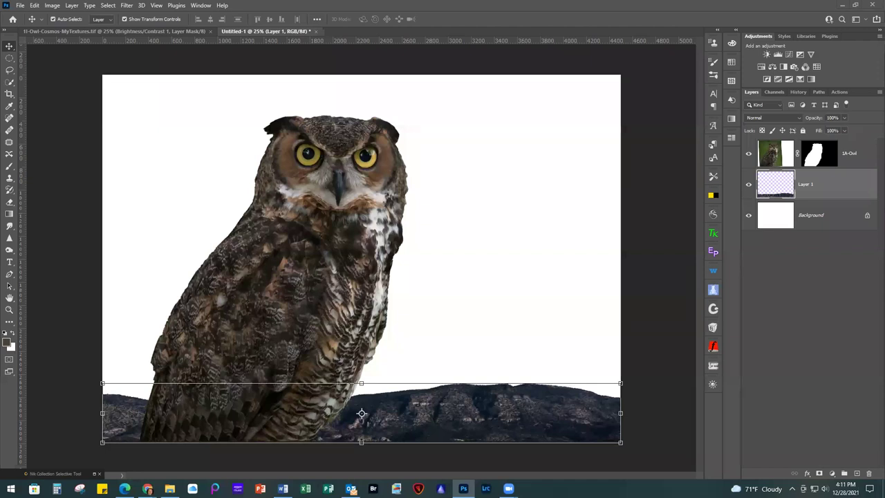
pyautogui.moveTo(500, 137); pyautogui.dragTo(412, 229)
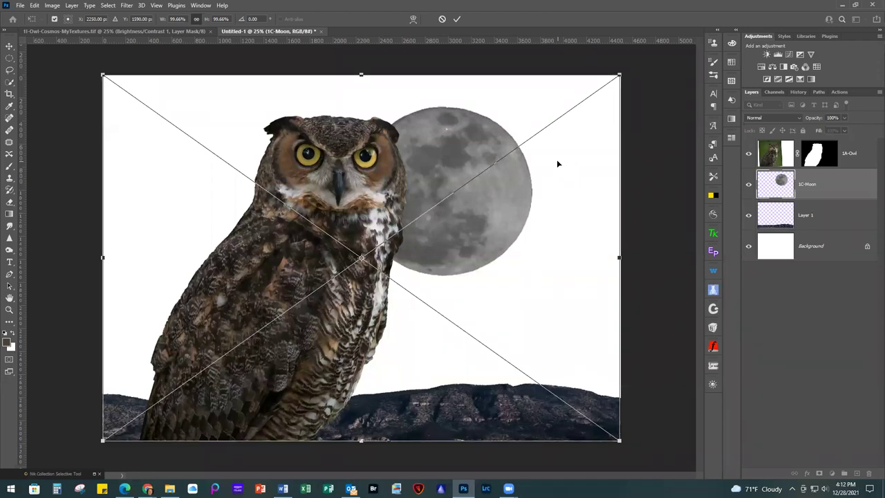
# Step: Commit the moon, then place the starry 1D-Texture 1 image above the Background as sky
pyautogui.click(457, 19)
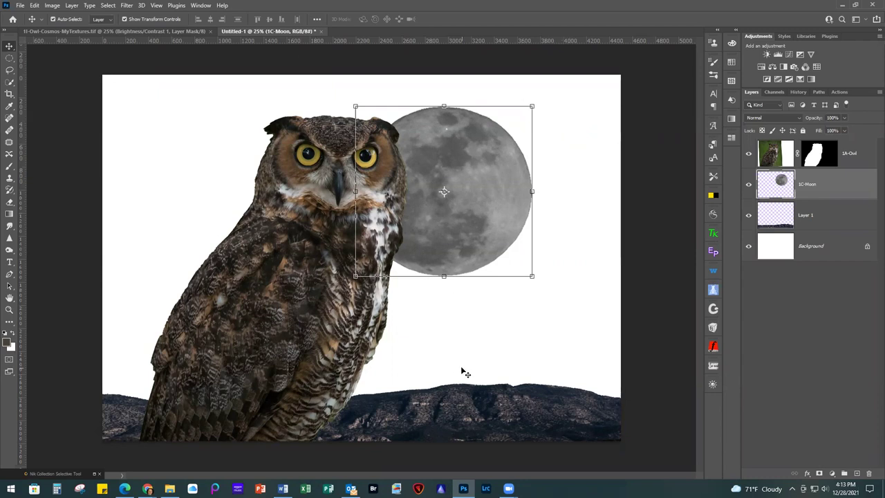
pyautogui.scroll(1, 579, 316)
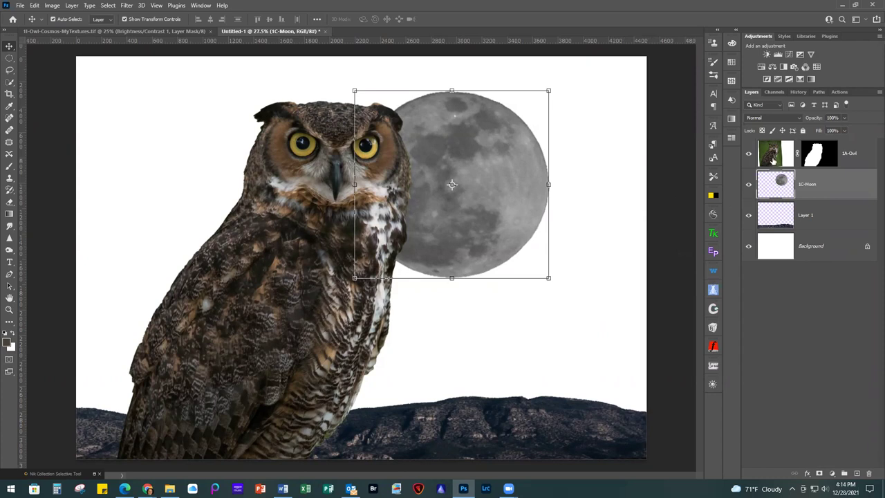
pyautogui.click(835, 251)
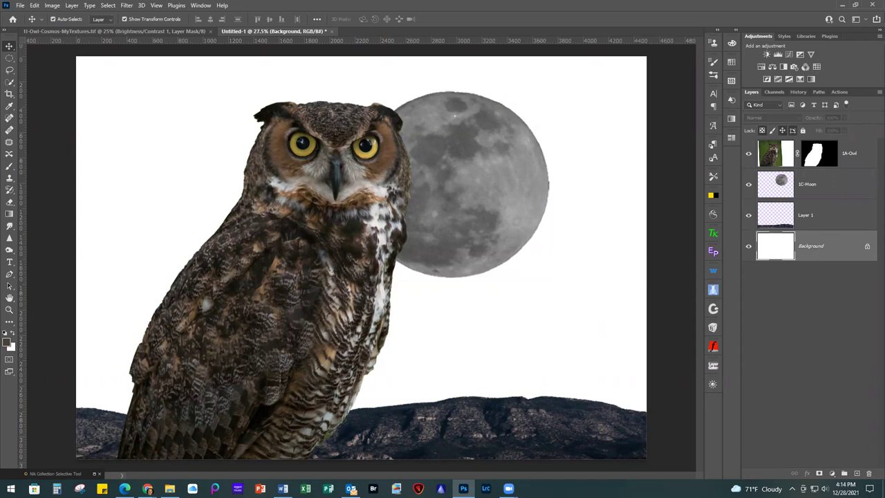
pyautogui.moveTo(606, 160); pyautogui.dragTo(450, 223)
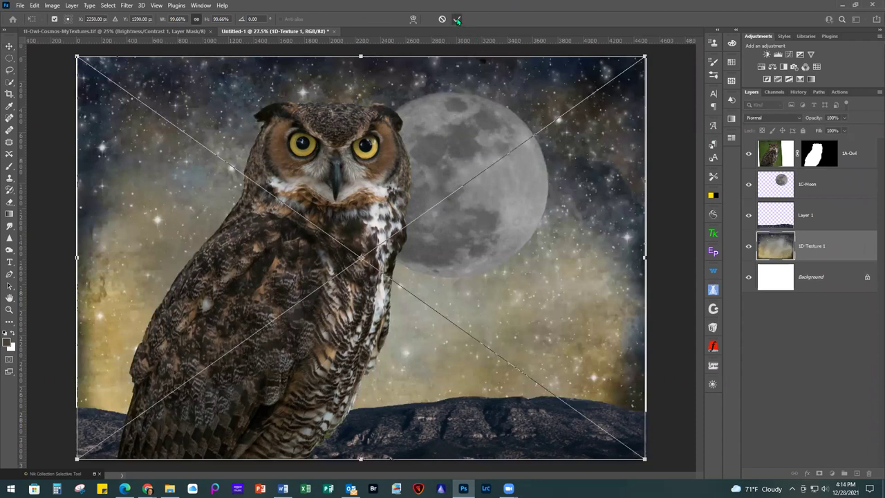
# Step: Commit the 1D-Texture 1 sky backdrop and drag in the 1E-Saguaro Cactus image
pyautogui.press('Return')
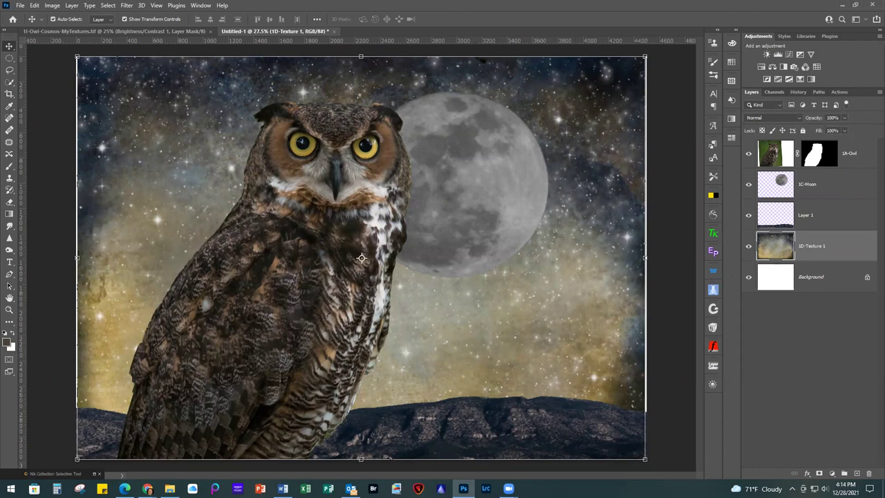
pyautogui.moveTo(517, 332); pyautogui.dragTo(513, 392)
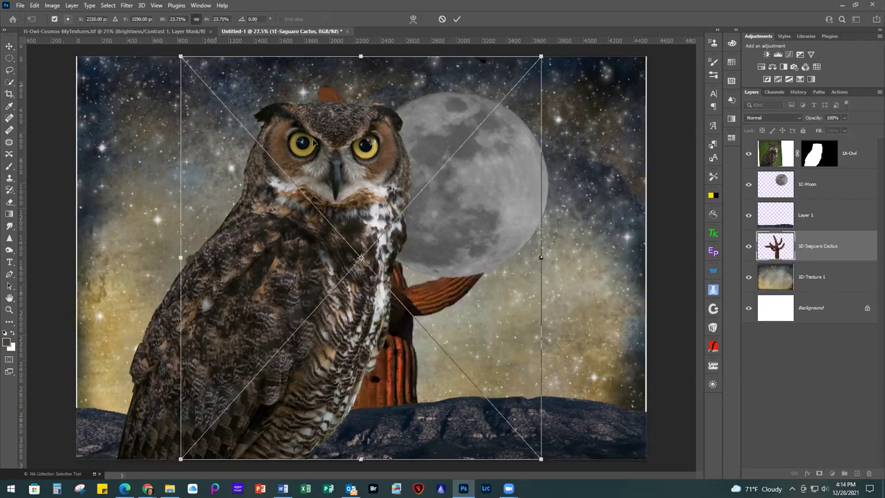
# Step: Shrink the cactus to a small size and move its layer above Layer 1
pyautogui.moveTo(180, 55); pyautogui.dragTo(374, 270)
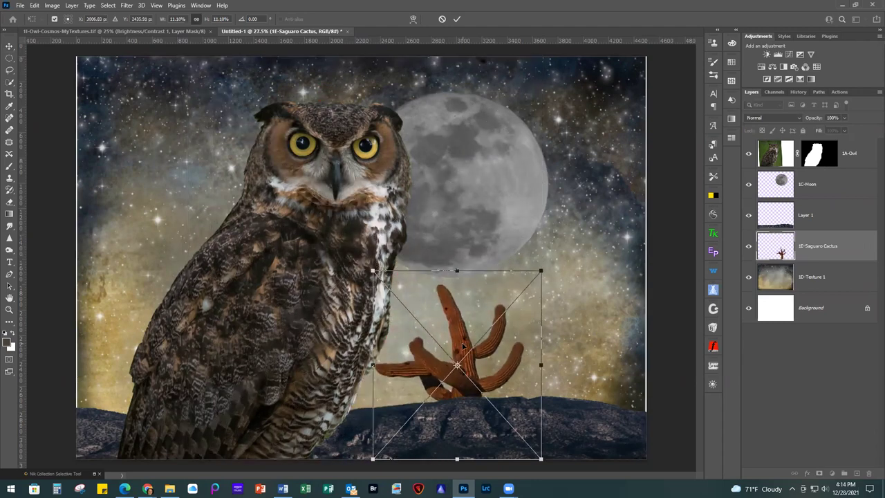
pyautogui.press('Return')
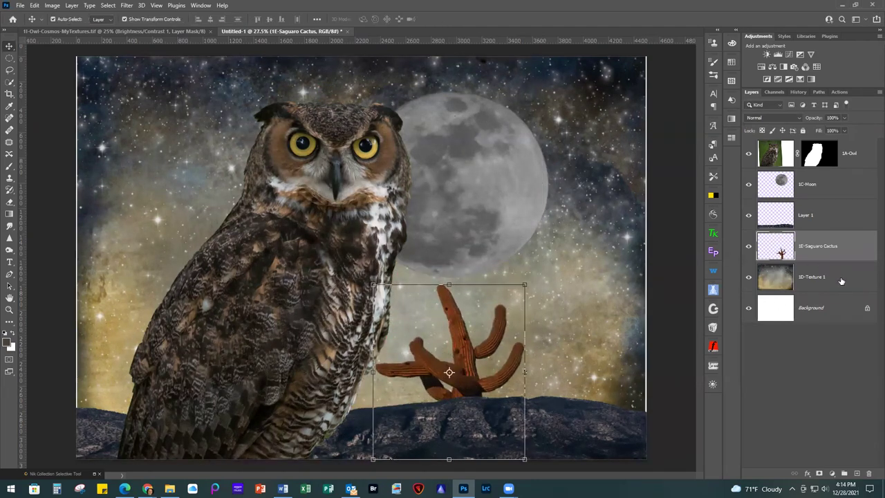
pyautogui.moveTo(840, 250); pyautogui.dragTo(840, 203)
# Step: Move, tilt and slightly enlarge the cactus onto the lower-right mountain ridge, then commit
pyautogui.moveTo(450, 344); pyautogui.dragTo(559, 341)
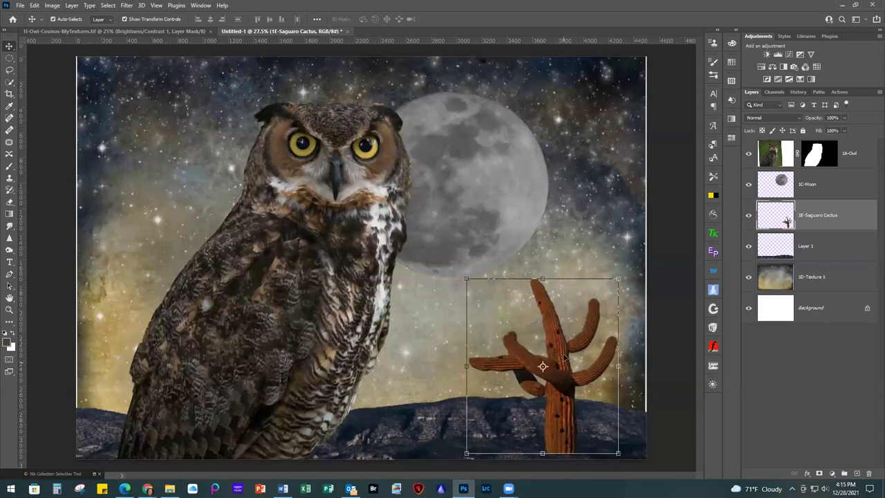
pyautogui.moveTo(628, 274); pyautogui.dragTo(624, 282)
pyautogui.moveTo(557, 415); pyautogui.dragTo(557, 423)
pyautogui.moveTo(471, 280); pyautogui.dragTo(435, 250)
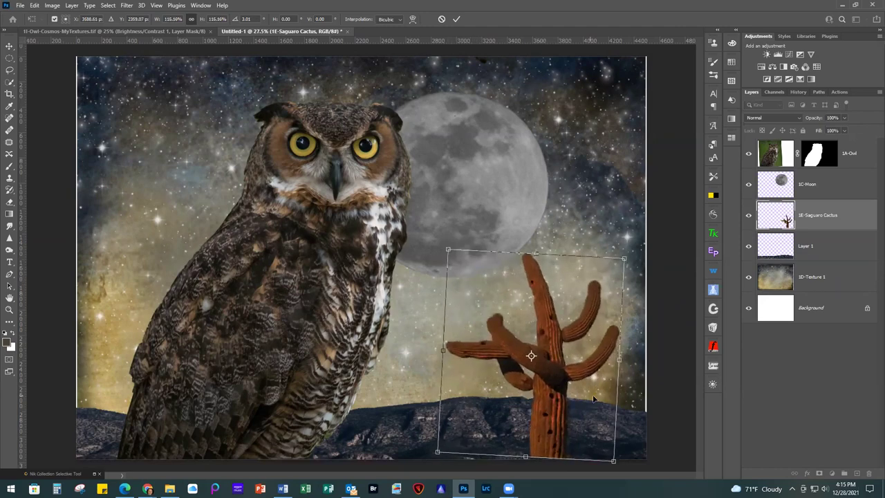
pyautogui.moveTo(552, 401); pyautogui.dragTo(551, 403)
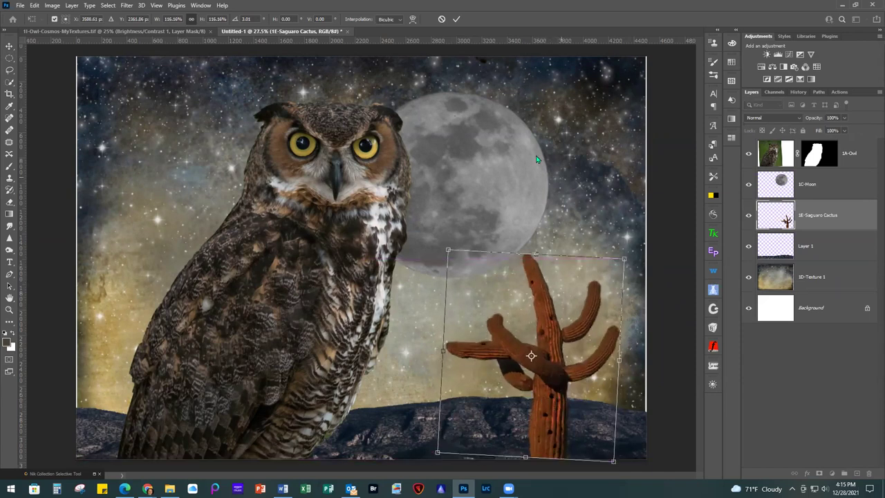
pyautogui.click(456, 19)
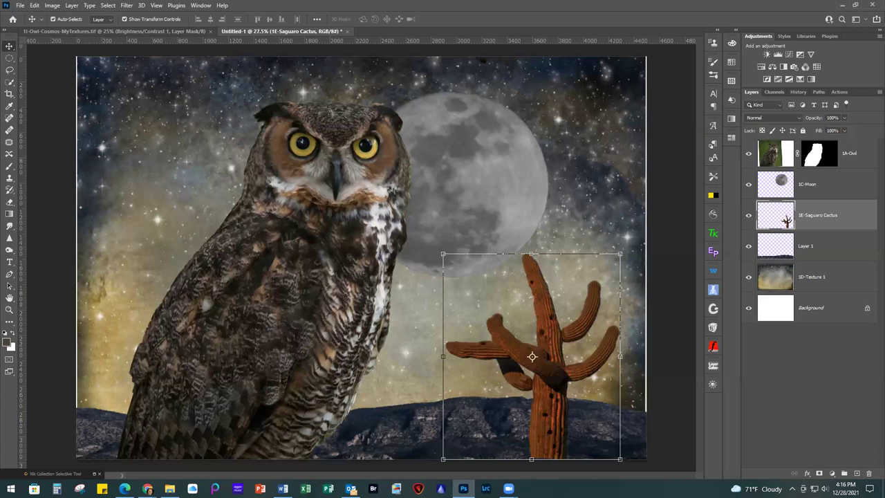
pyautogui.click(830, 281)
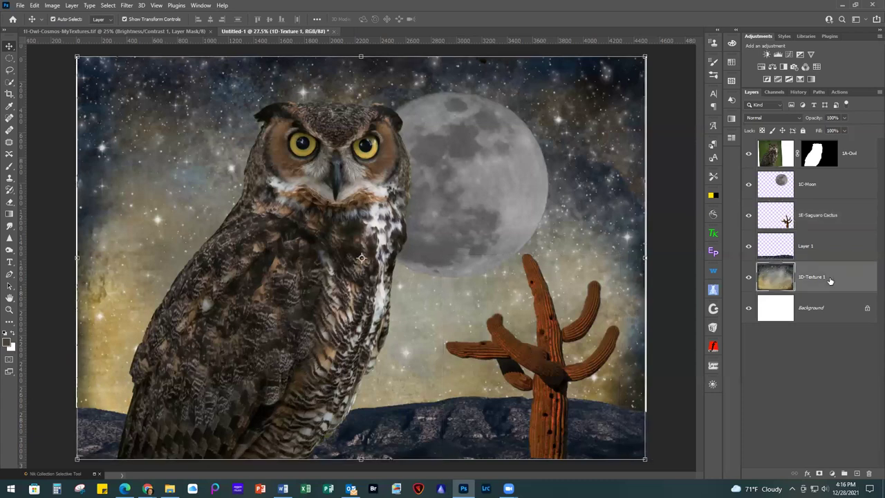
pyautogui.hotkey('ctrl', 't')
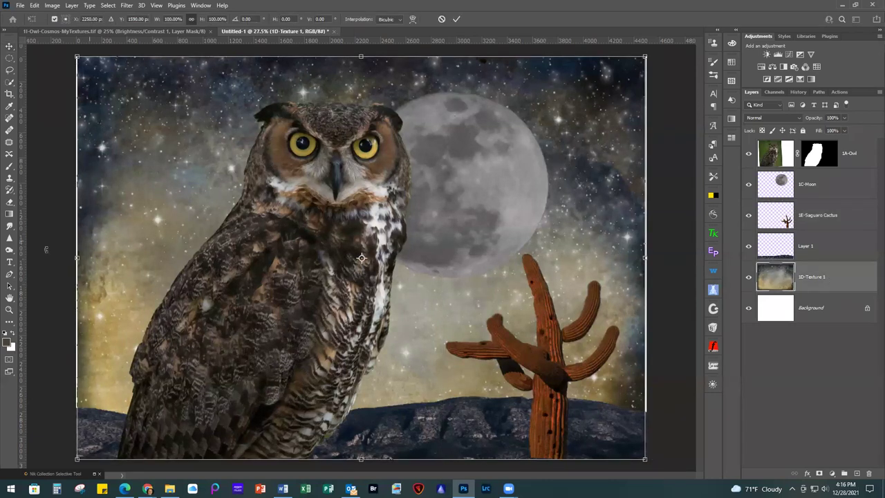
pyautogui.moveTo(77, 258); pyautogui.dragTo(75, 258)
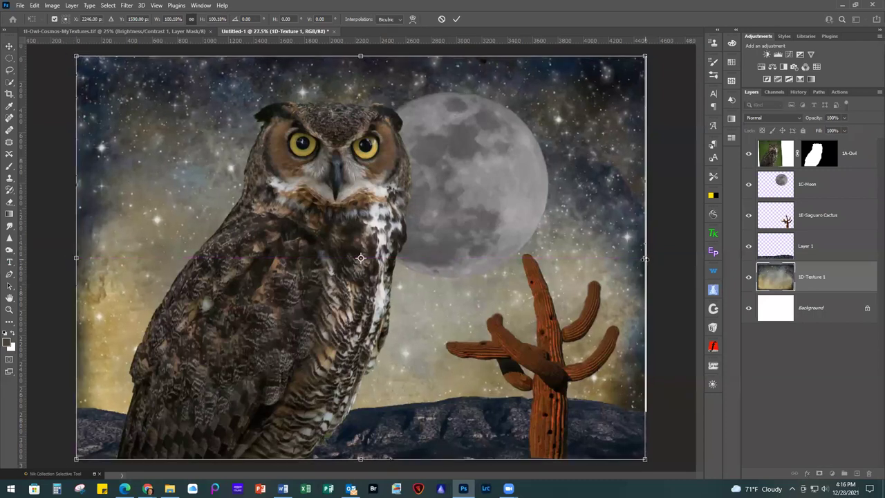
pyautogui.moveTo(644, 258); pyautogui.dragTo(644, 258)
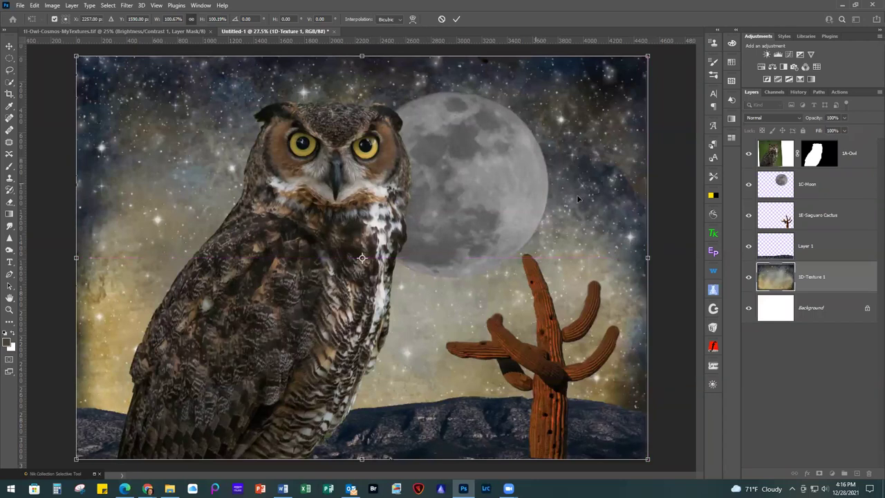
pyautogui.click(826, 307)
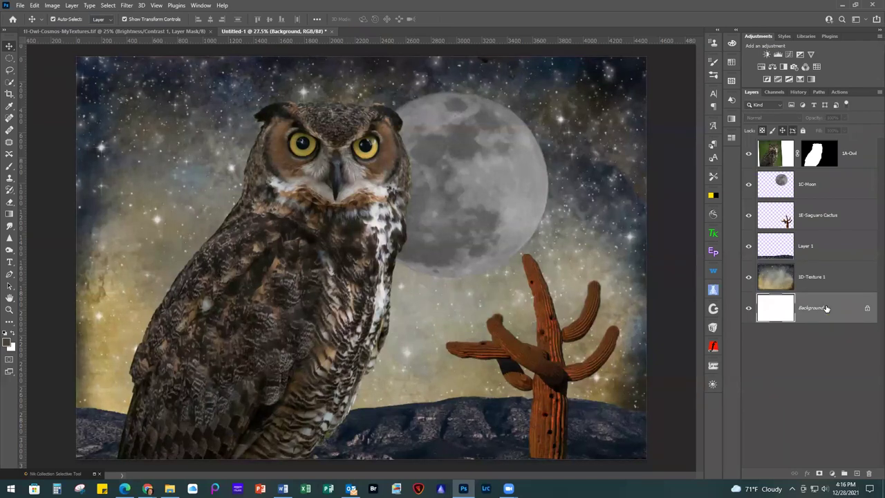
pyautogui.click(844, 219)
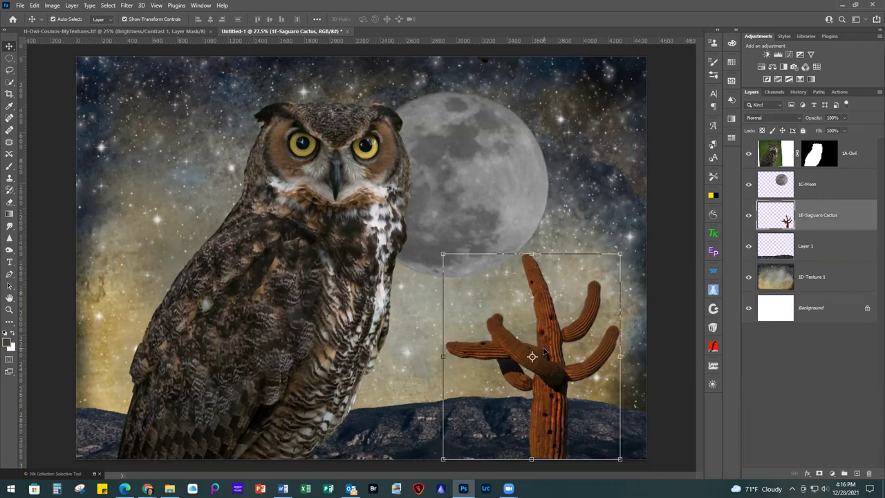
# Step: Add a Levels adjustment with input levels 13, 0.83 and 199
pyautogui.click(778, 55)
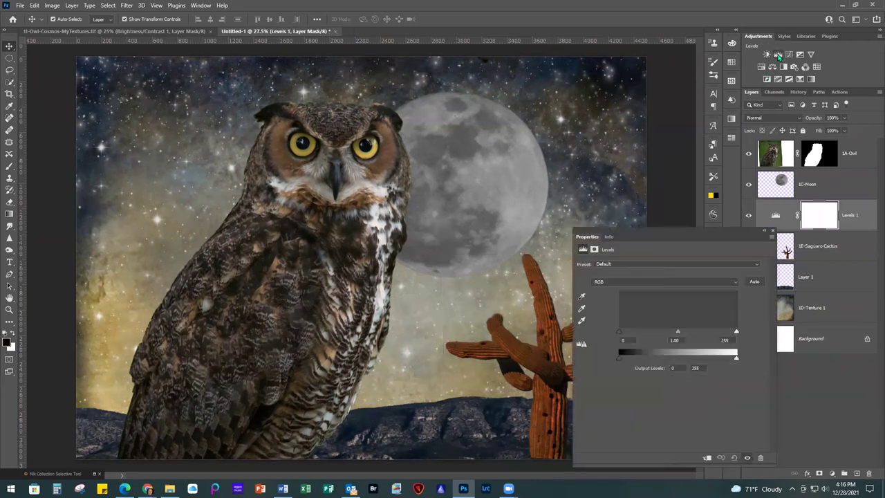
pyautogui.doubleClick(624, 340)
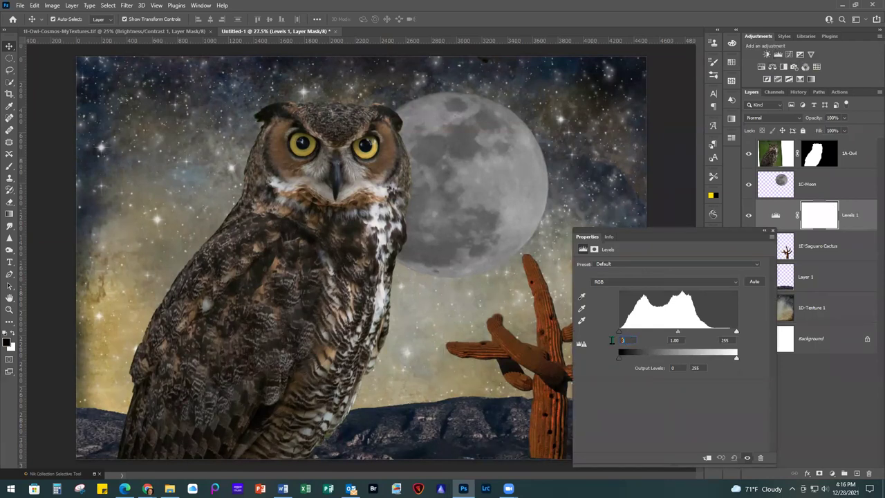
pyautogui.write('13')
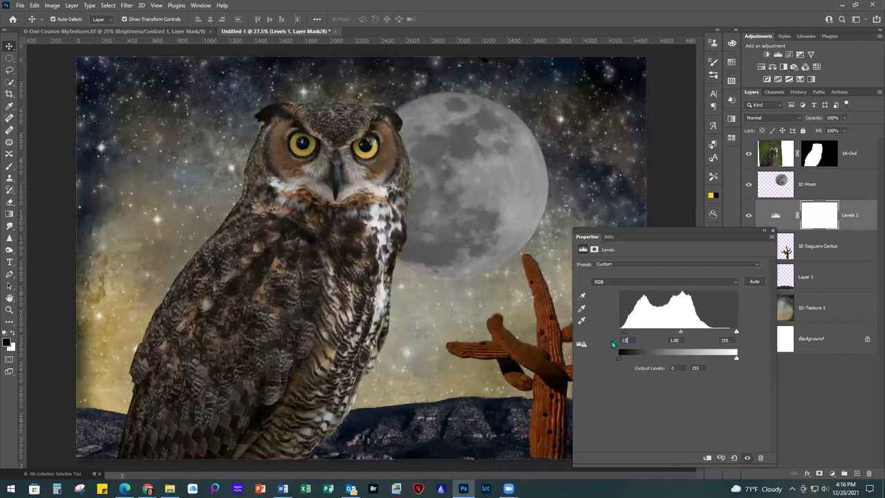
pyautogui.doubleClick(676, 340)
pyautogui.write('.83')
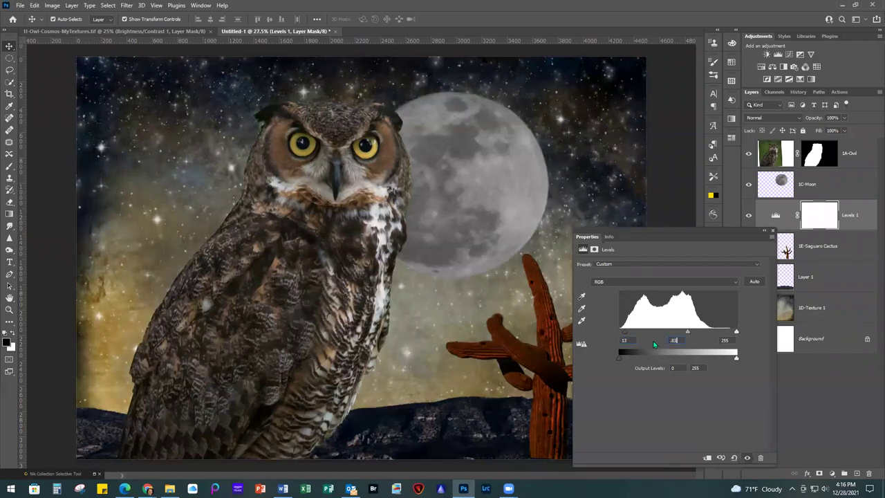
pyautogui.doubleClick(726, 339)
pyautogui.write('199')
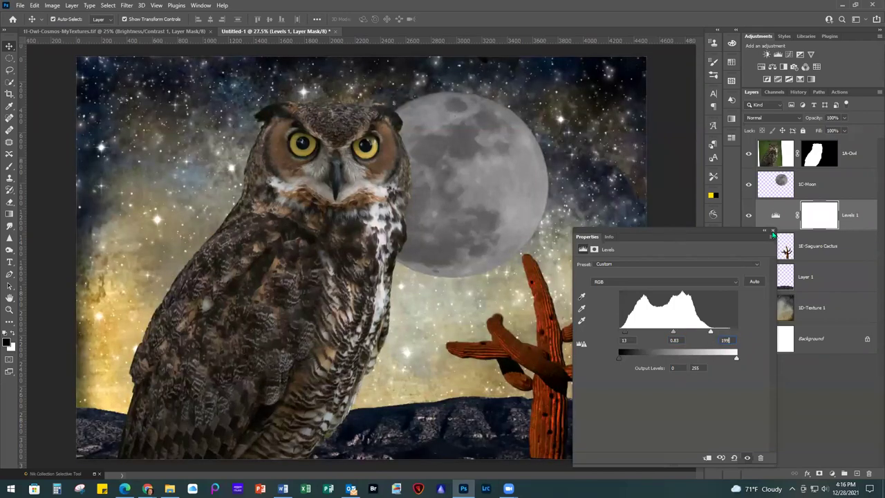
pyautogui.click(772, 232)
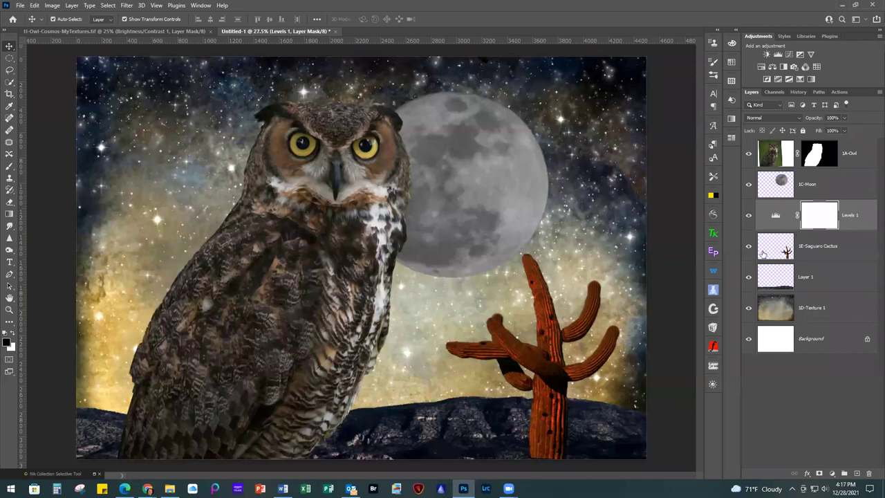
# Step: Clip the Levels 1 adjustment to the 1E-Saguaro Cactus layer
pyautogui.click(850, 249)
pyautogui.click(857, 222)
pyautogui.press('ctrl')
pyautogui.hotkey('ctrl', 'alt', 'g')
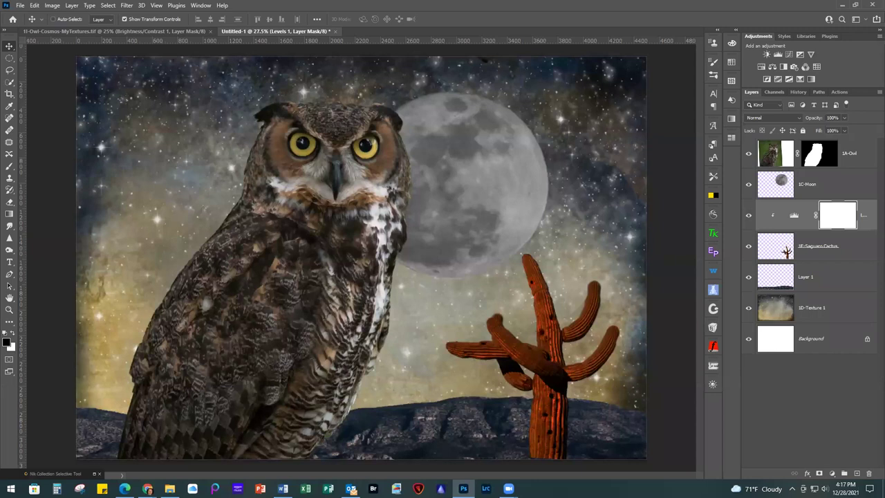
pyautogui.hotkey('ctrl', 'alt', 'g')
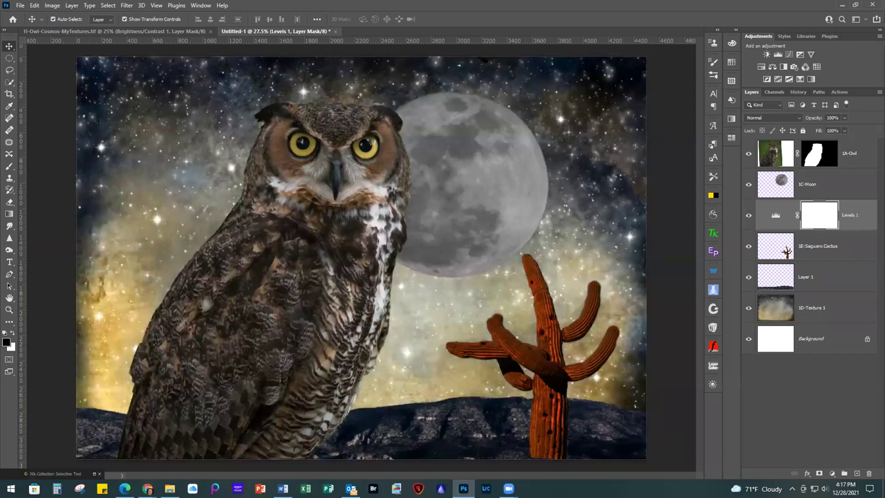
pyautogui.keyDown('alt'); pyautogui.click(846, 229); pyautogui.keyUp('alt')
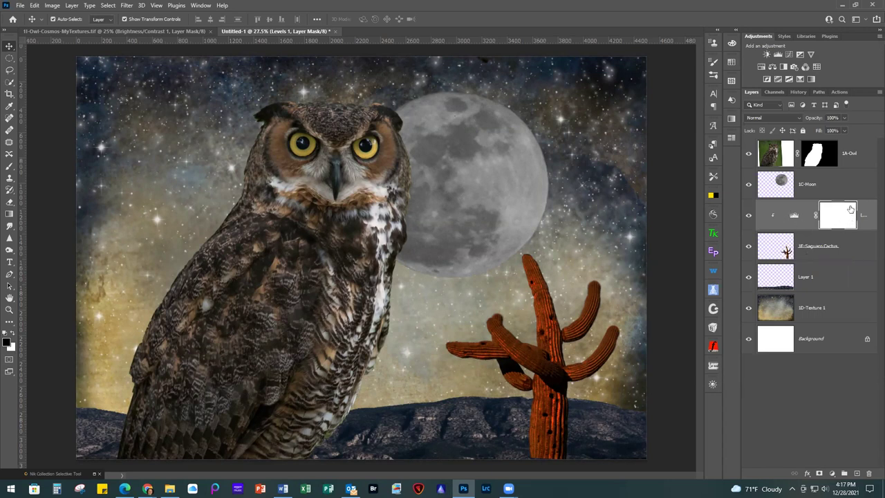
# Step: Add a Hue/Saturation adjustment with Saturation -57 and Lightness -4, clipped to the cactus
pyautogui.click(761, 67)
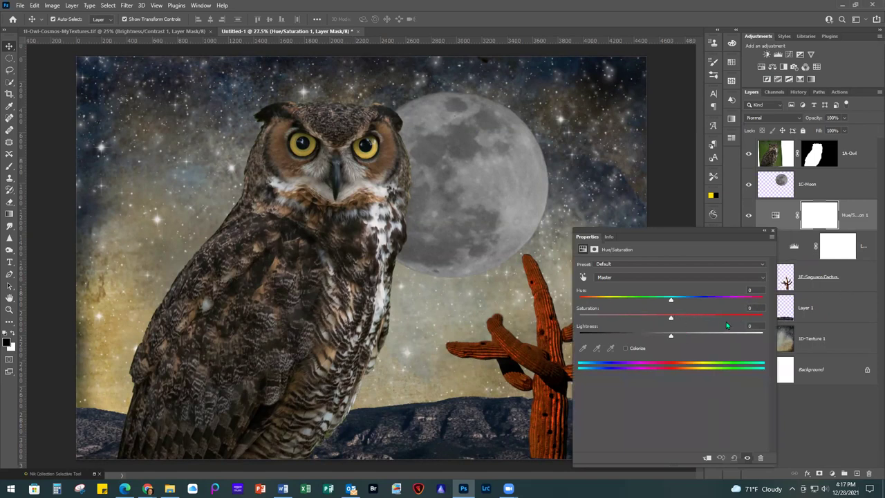
pyautogui.click(758, 311)
pyautogui.write('-57')
pyautogui.click(753, 326)
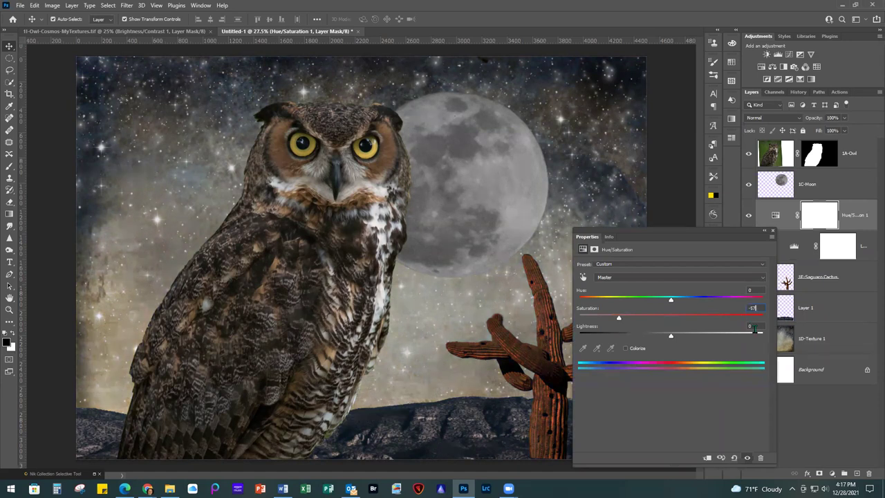
pyautogui.write('-4')
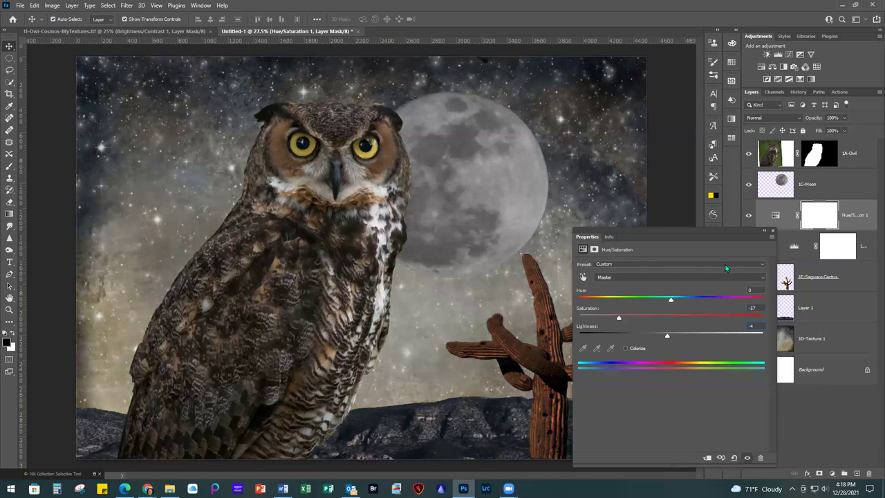
pyautogui.keyDown('alt'); pyautogui.click(788, 227); pyautogui.keyUp('alt')
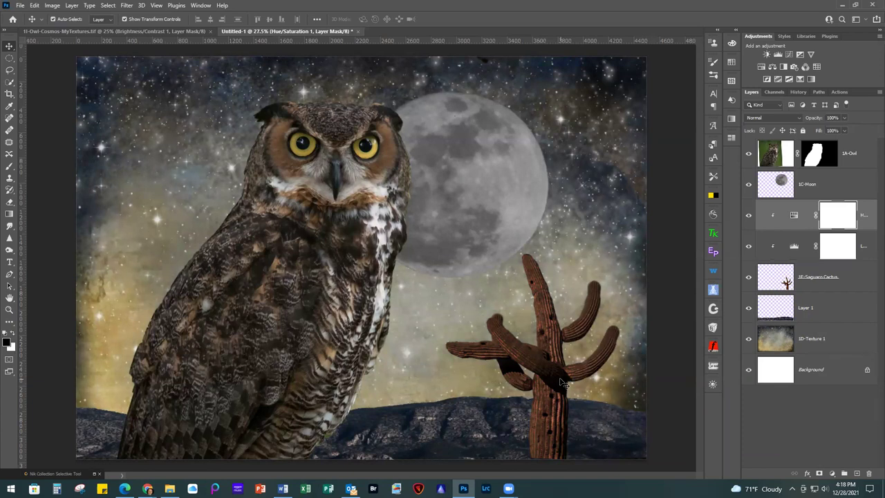
pyautogui.click(831, 343)
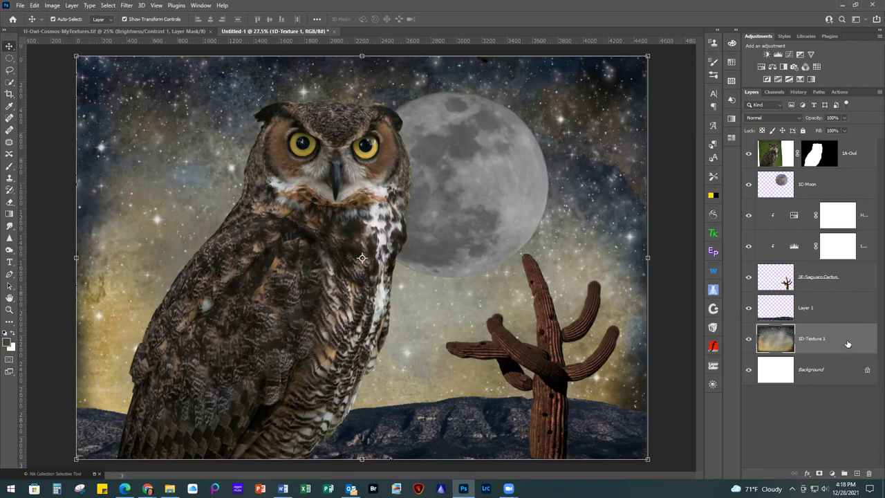
# Step: Duplicate 1D-Texture 1, move the copy below 1A-Owl, set it to Multiply, and add a layer mask
pyautogui.hotkey('ctrl', 'j')
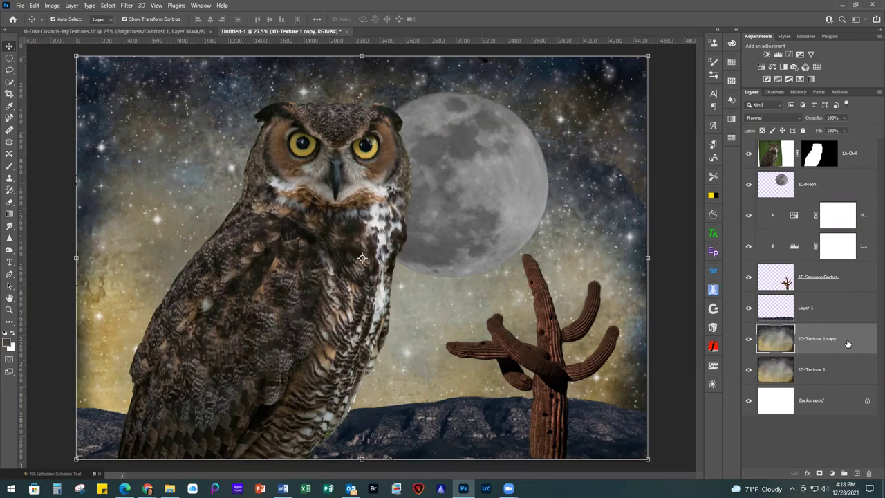
pyautogui.moveTo(847, 344); pyautogui.dragTo(839, 175)
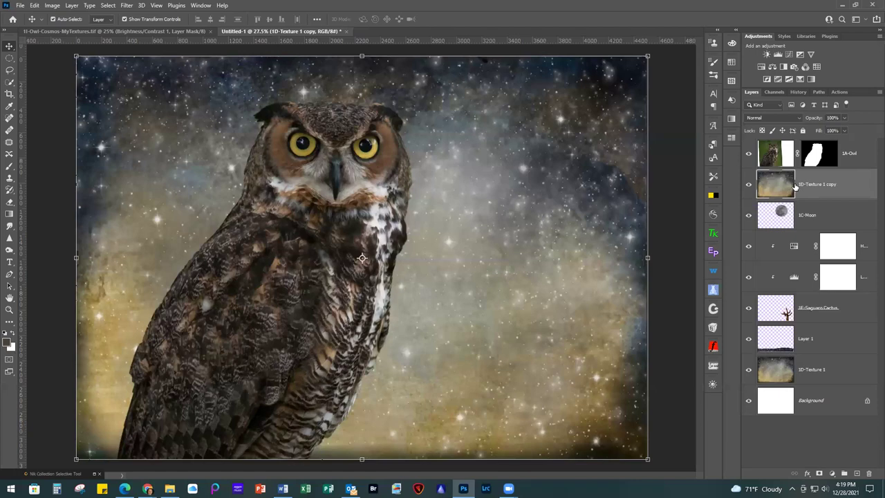
pyautogui.click(764, 119)
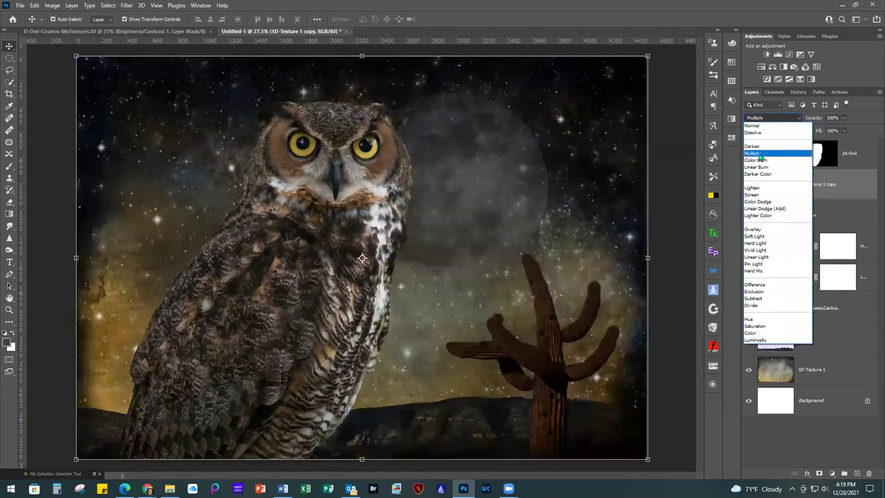
pyautogui.click(760, 155)
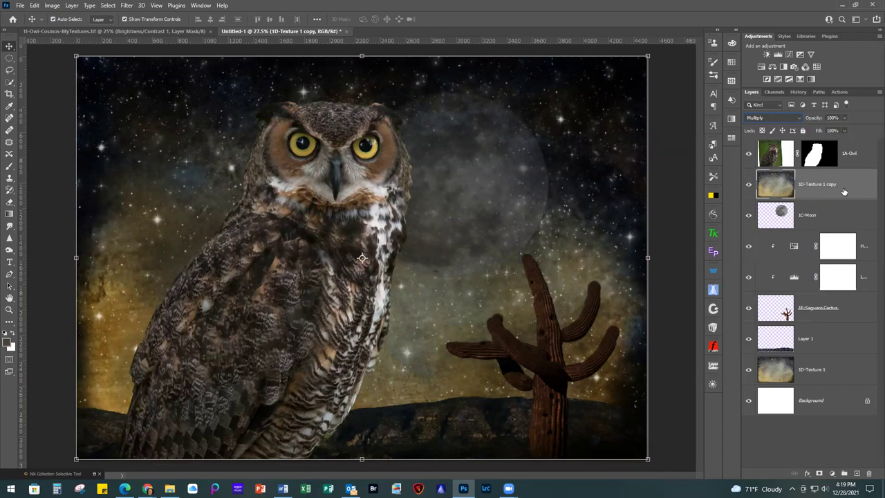
pyautogui.click(820, 474)
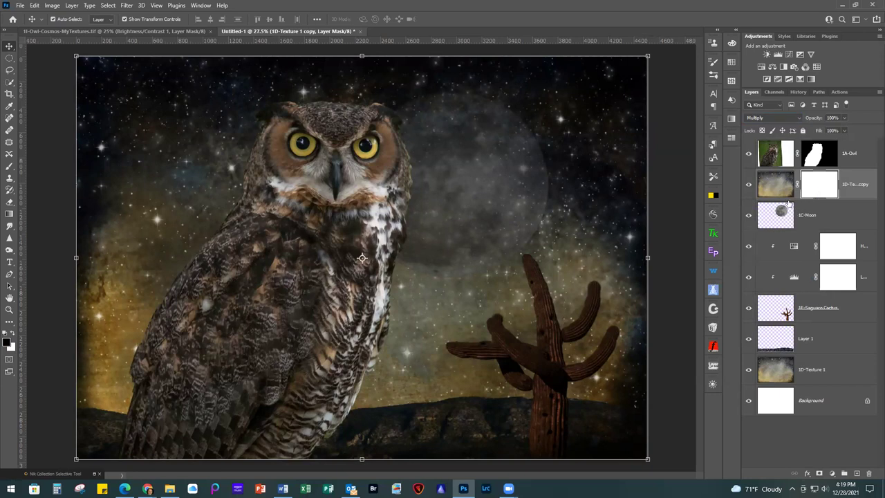
# Step: Select the Hard Round brush at about 1500 px size
pyautogui.click(9, 166)
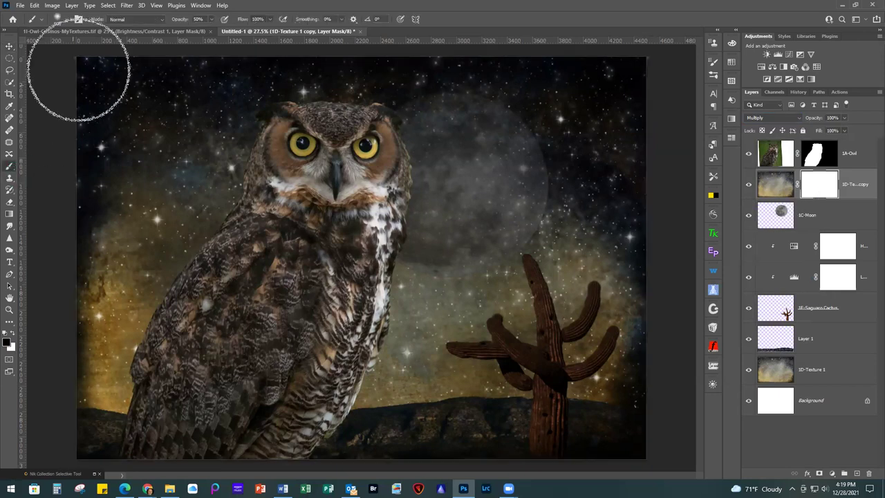
pyautogui.click(66, 20)
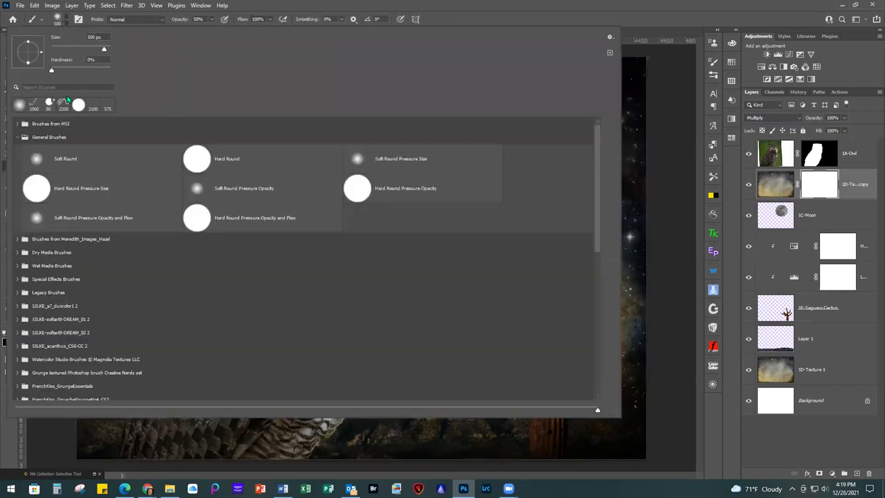
pyautogui.doubleClick(234, 156)
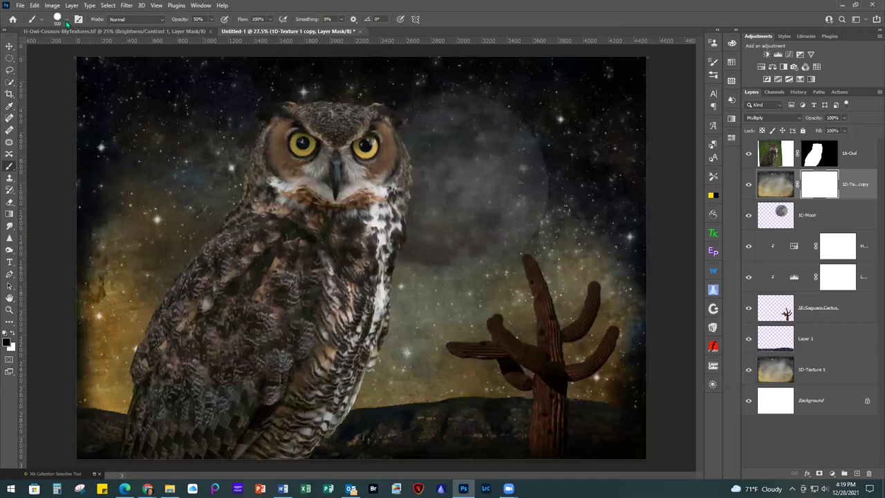
pyautogui.press(']')
pyautogui.press(']')
pyautogui.press(']')
pyautogui.press(']')
pyautogui.press(']')
pyautogui.press(']')
# Step: Paint #828282 grey over the moon on the texture copy's mask
pyautogui.click(7, 342)
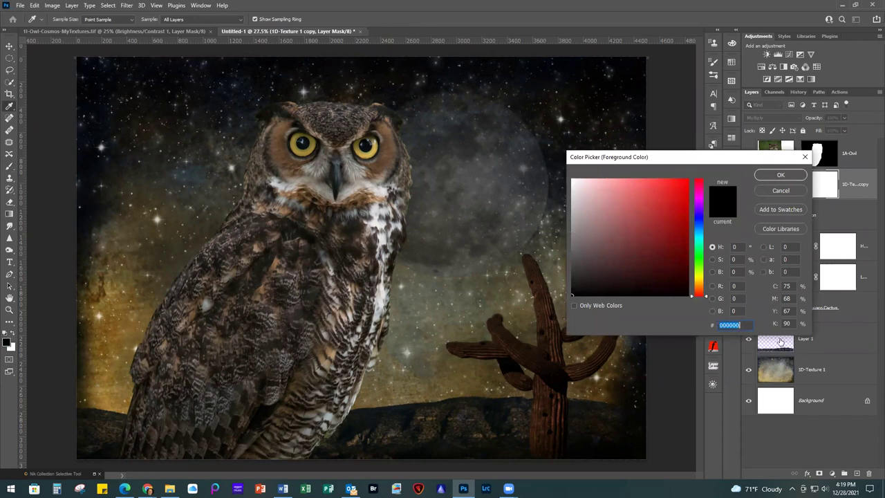
pyautogui.press('BackSpace')
pyautogui.write('828282')
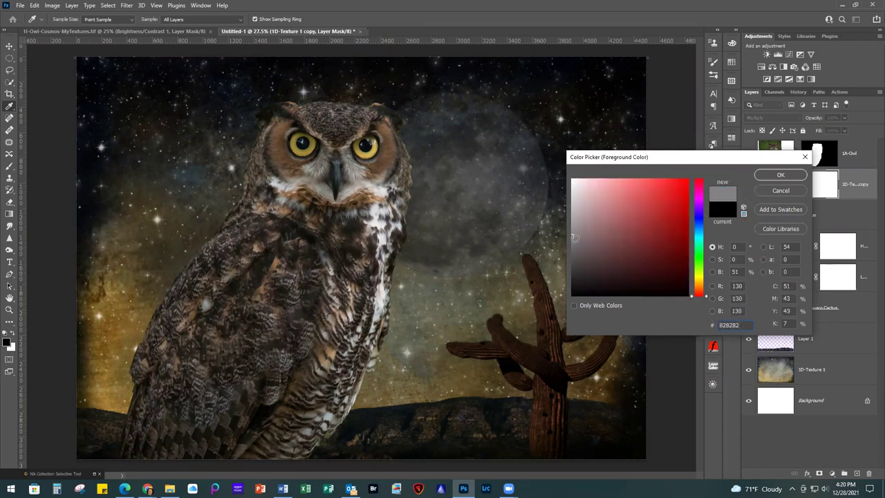
pyautogui.click(778, 175)
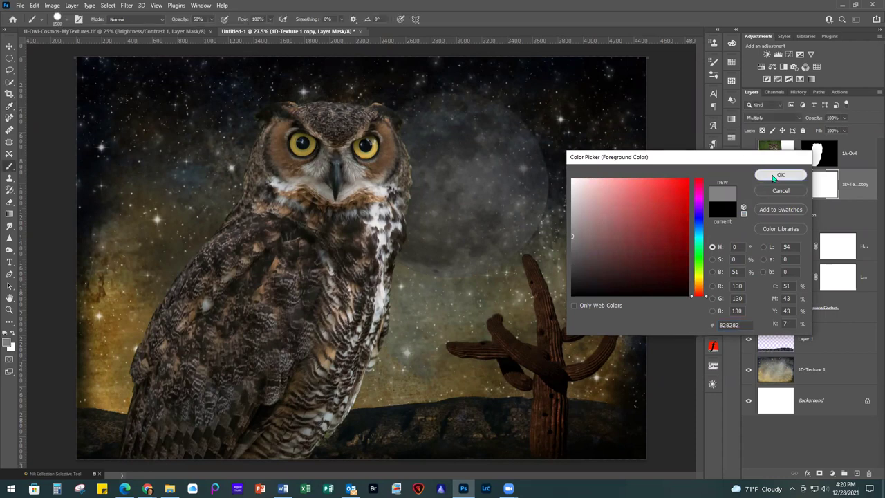
pyautogui.click(453, 183)
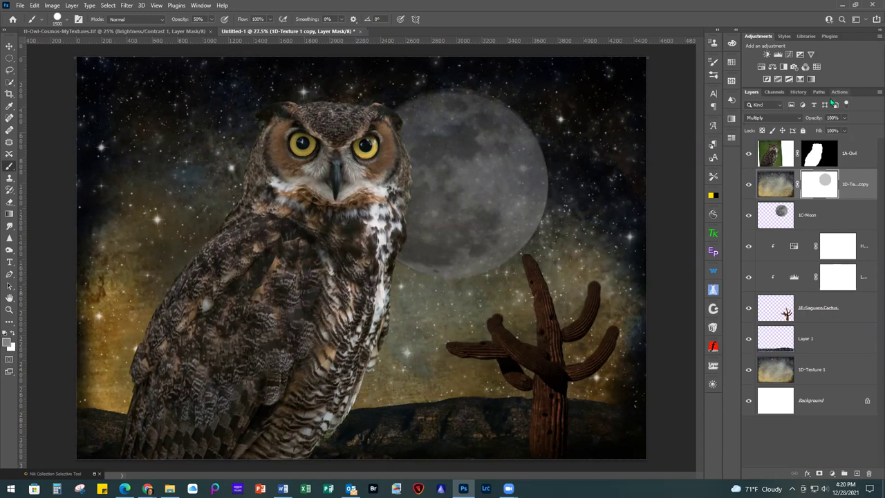
pyautogui.click(864, 156)
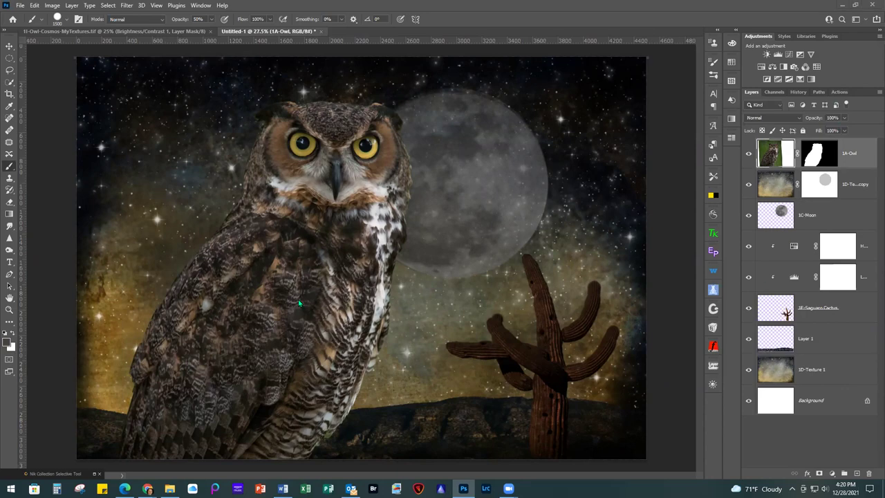
pyautogui.hotkey('ctrl', 't')
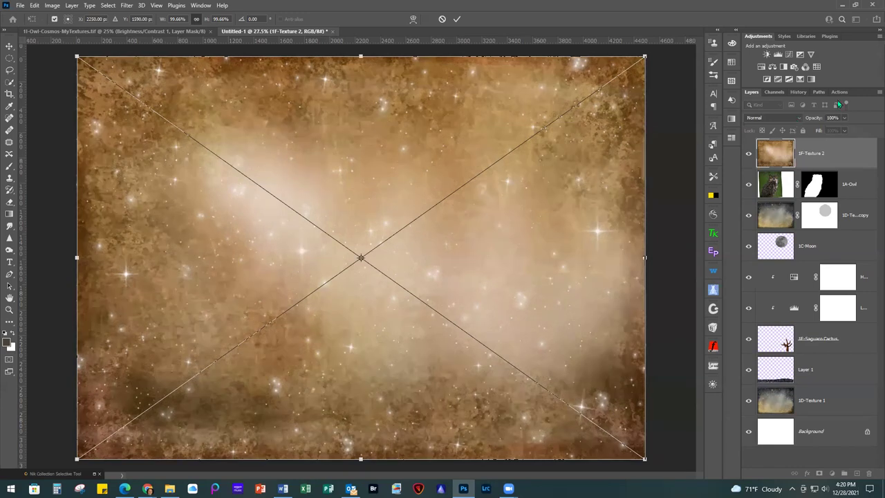
# Step: Commit 1F-Texture 2, blend it in Soft Light at 50% opacity, and add Brightness/Contrast above
pyautogui.click(457, 19)
pyautogui.press('b')
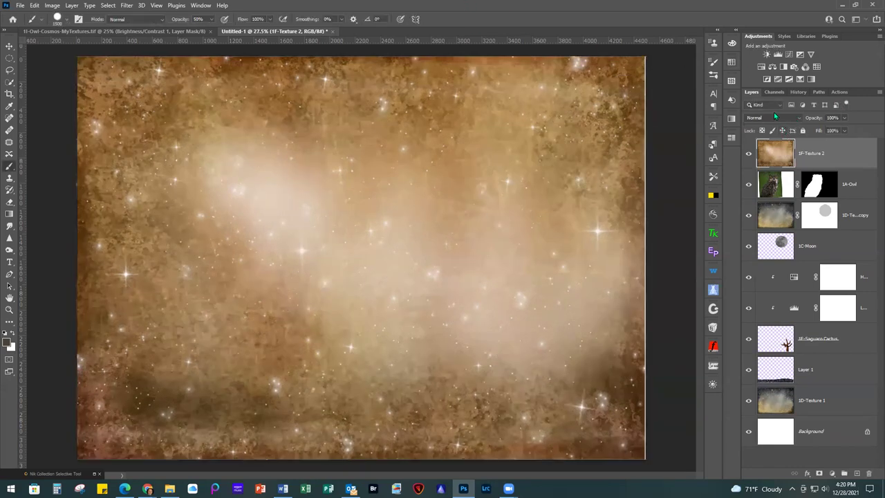
pyautogui.click(771, 118)
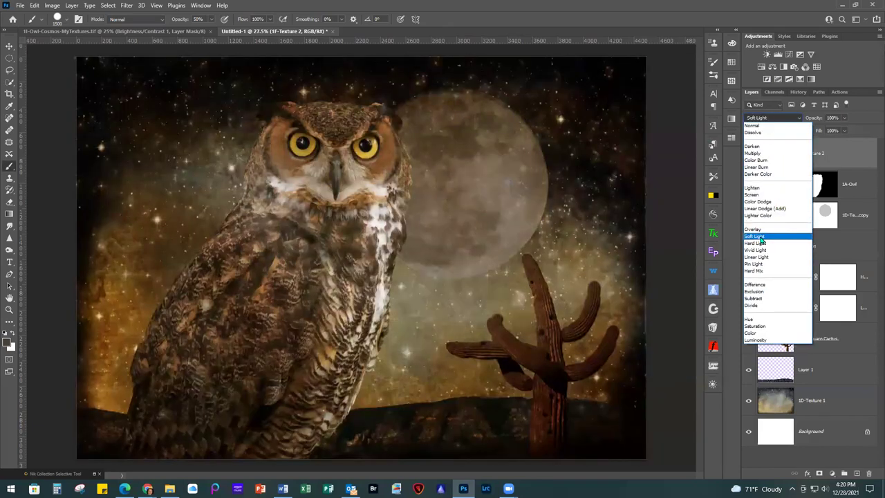
pyautogui.click(760, 238)
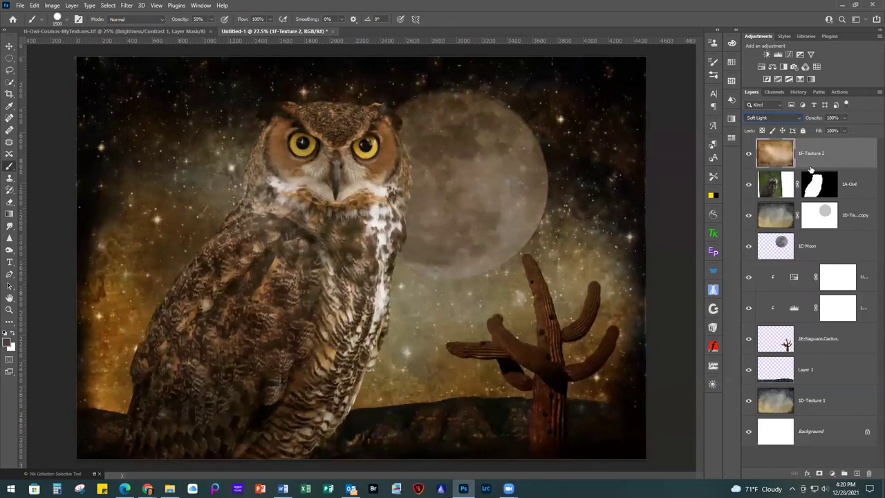
pyautogui.click(845, 117)
pyautogui.moveTo(843, 128); pyautogui.dragTo(823, 130)
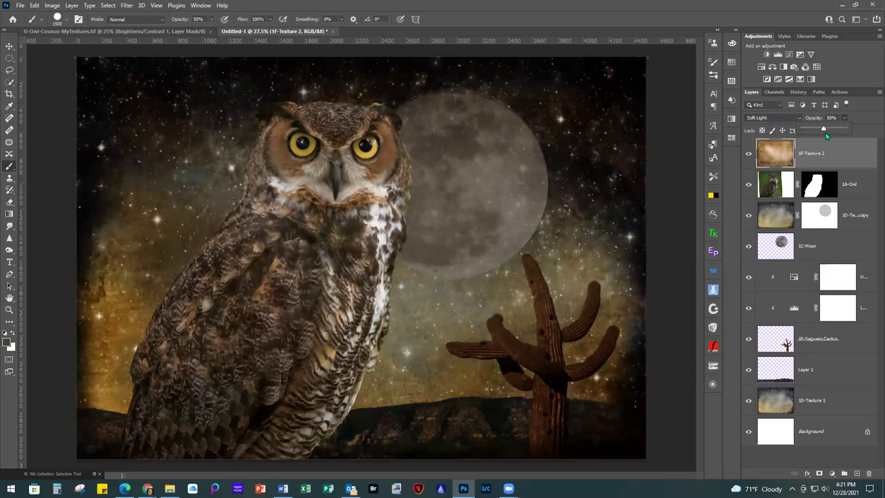
pyautogui.click(766, 54)
# Step: Raise the Brightness slider and nudge Contrast slightly higher, then close Brightness/Contrast 1's settings
pyautogui.moveTo(670, 291); pyautogui.dragTo(684, 292)
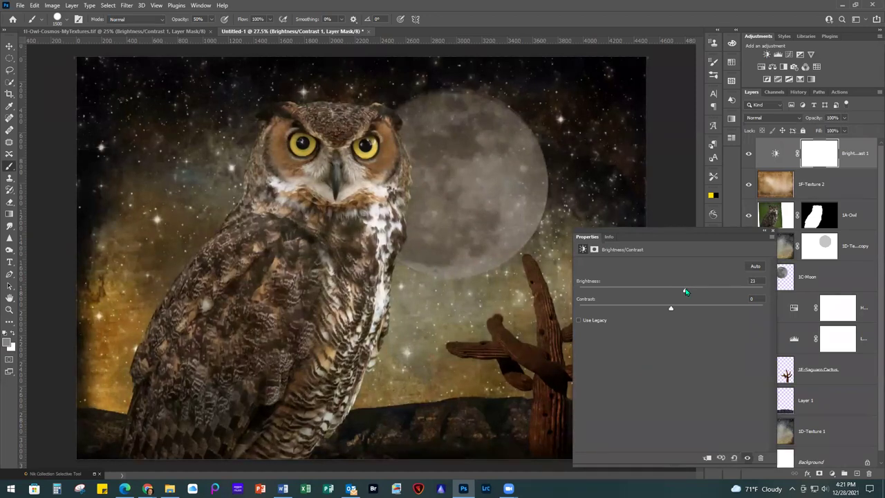
pyautogui.moveTo(671, 309); pyautogui.dragTo(676, 310)
pyautogui.click(772, 233)
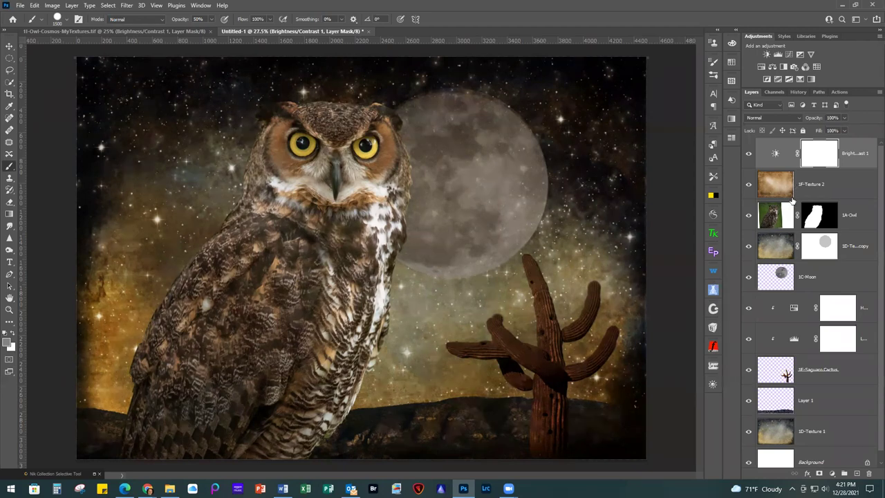
# Step: Hide Brightness/Contrast 1 and set 1F-Texture 2 to Overlay at 27% opacity
pyautogui.click(748, 154)
pyautogui.click(833, 188)
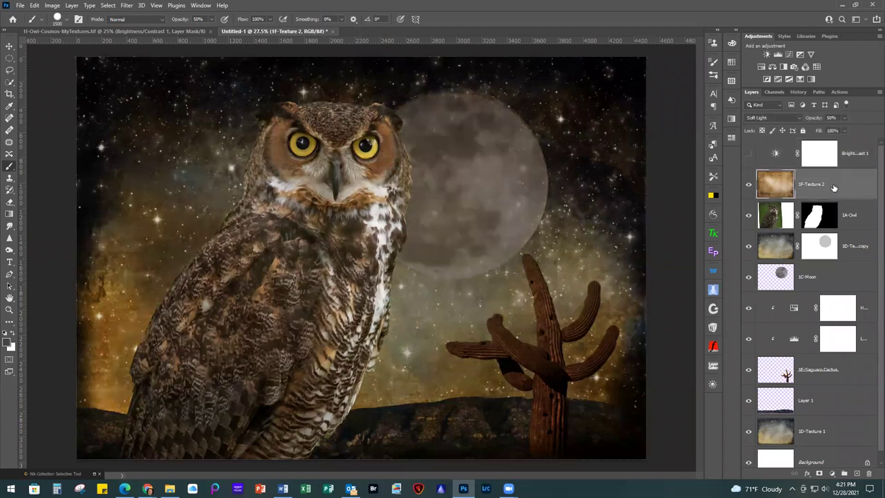
pyautogui.click(774, 119)
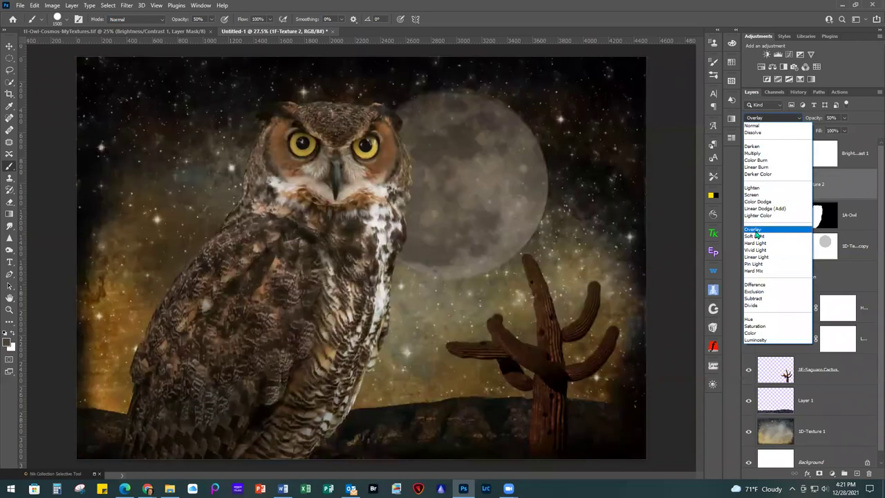
pyautogui.click(755, 230)
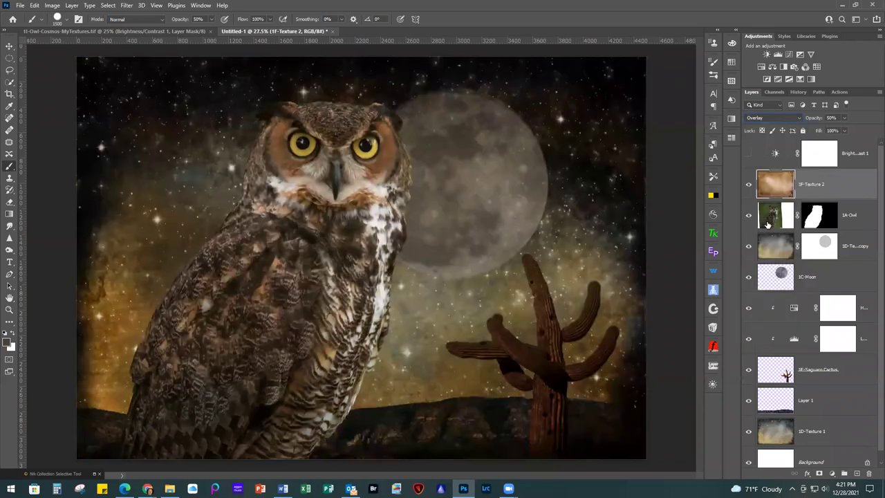
pyautogui.click(843, 119)
pyautogui.moveTo(845, 132); pyautogui.dragTo(835, 132)
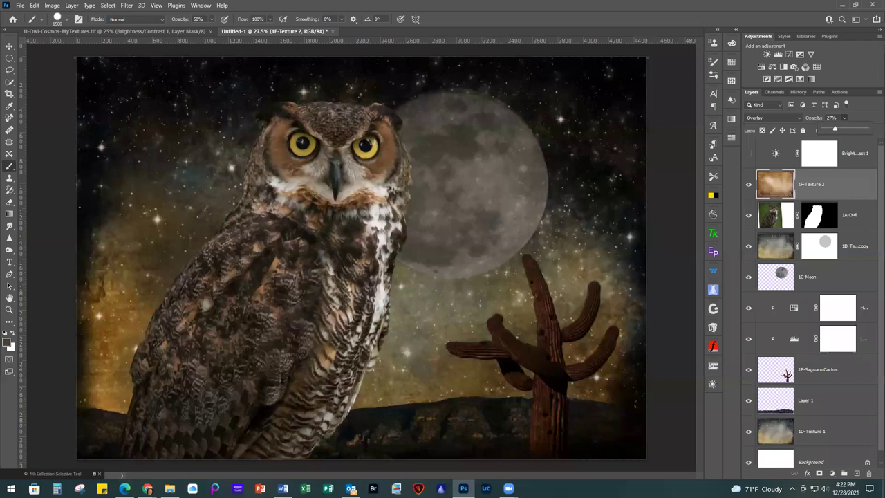
pyautogui.press('Return')
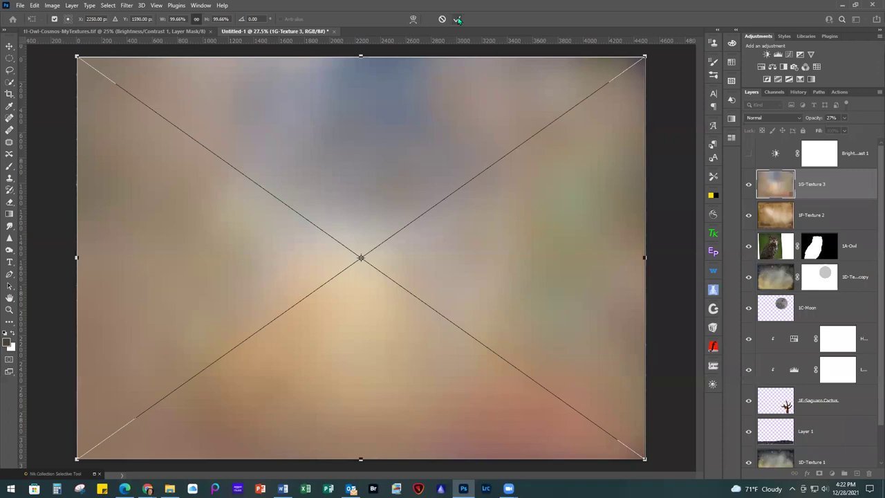
# Step: Commit 1G-Texture 3 and enlarge it slightly so it fills the canvas
pyautogui.click(458, 18)
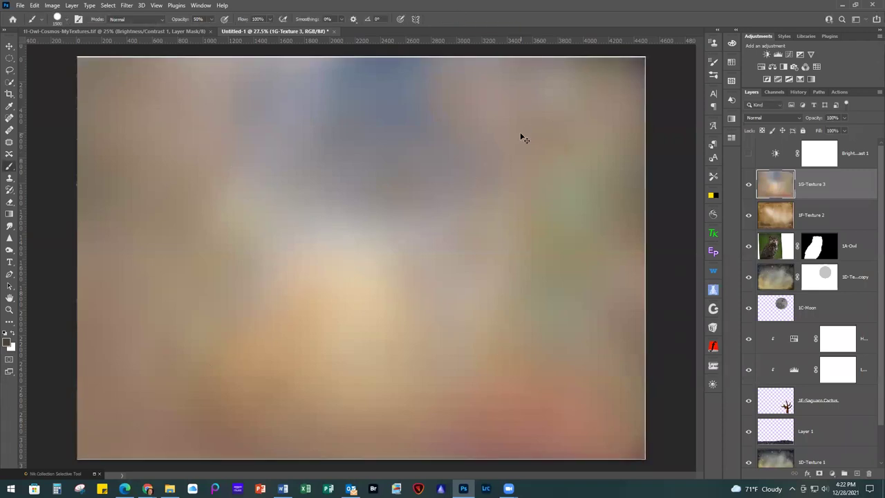
pyautogui.hotkey('ctrl', 't')
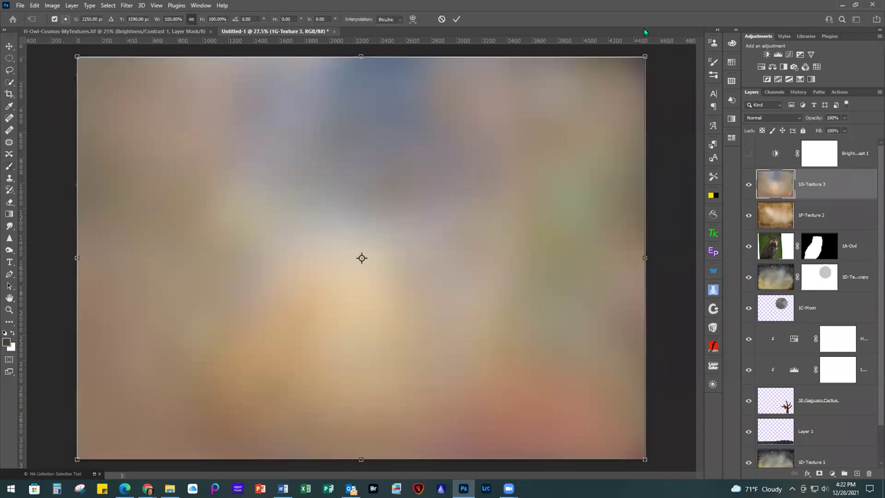
pyautogui.moveTo(645, 56); pyautogui.dragTo(646, 56)
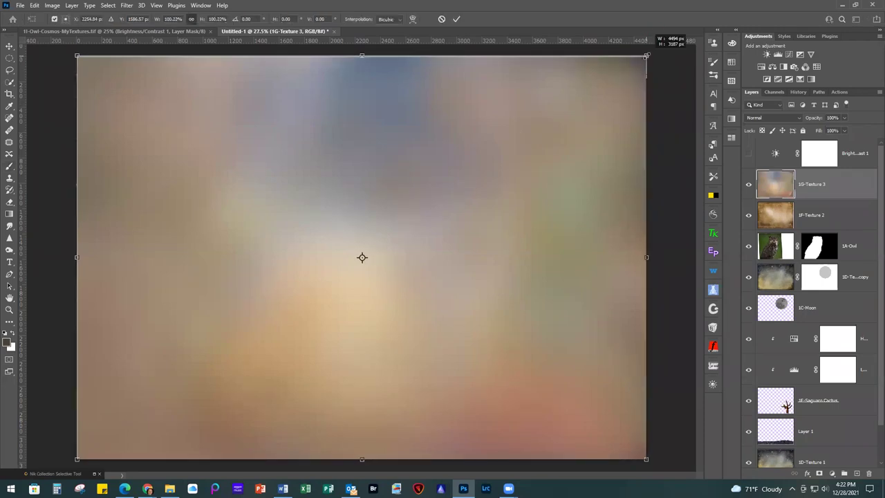
pyautogui.click(456, 18)
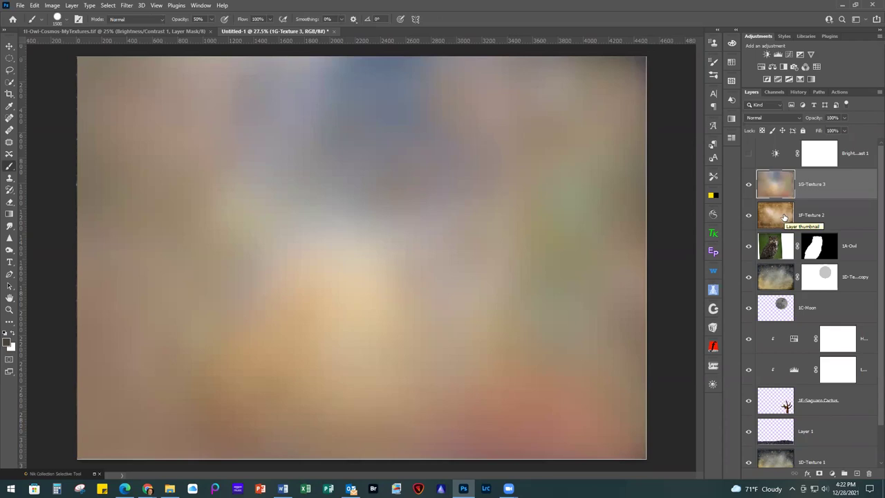
# Step: Blend 1G-Texture 3 in Soft Light at about 50% opacity and turn Brightness/Contrast 1 back on
pyautogui.click(771, 118)
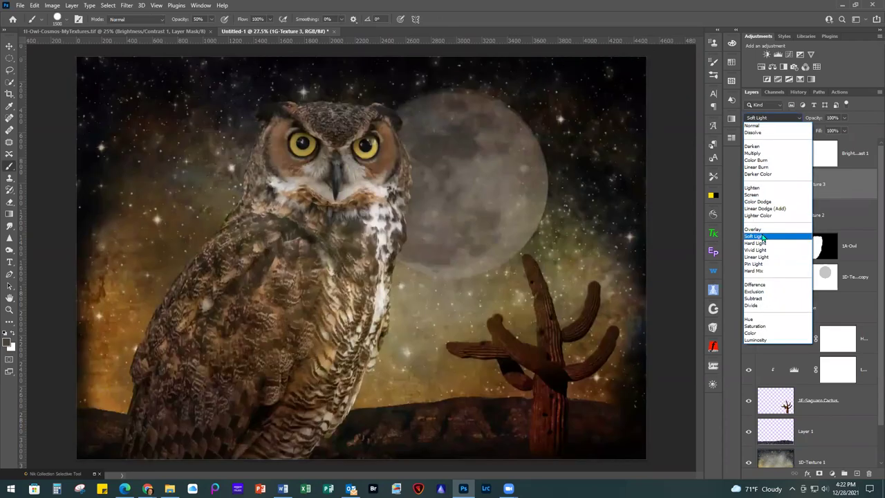
pyautogui.click(763, 236)
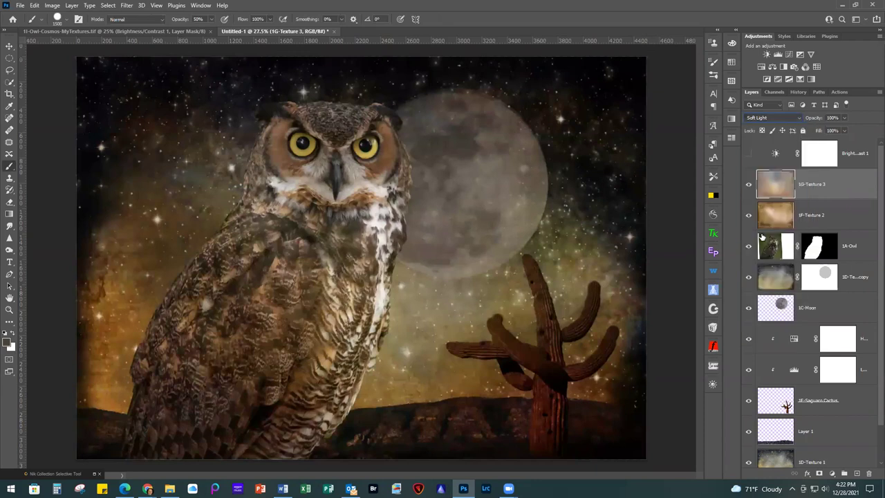
pyautogui.click(845, 117)
pyautogui.moveTo(848, 130); pyautogui.dragTo(822, 130)
pyautogui.click(748, 153)
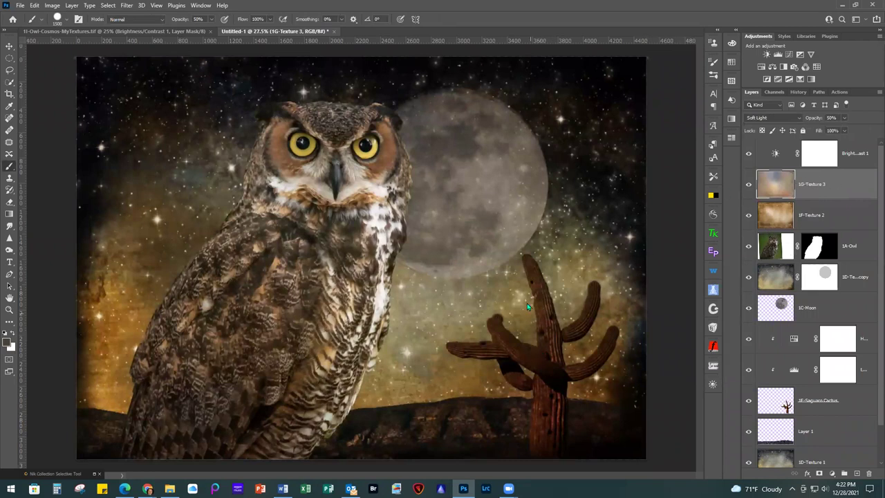
pyautogui.click(747, 153)
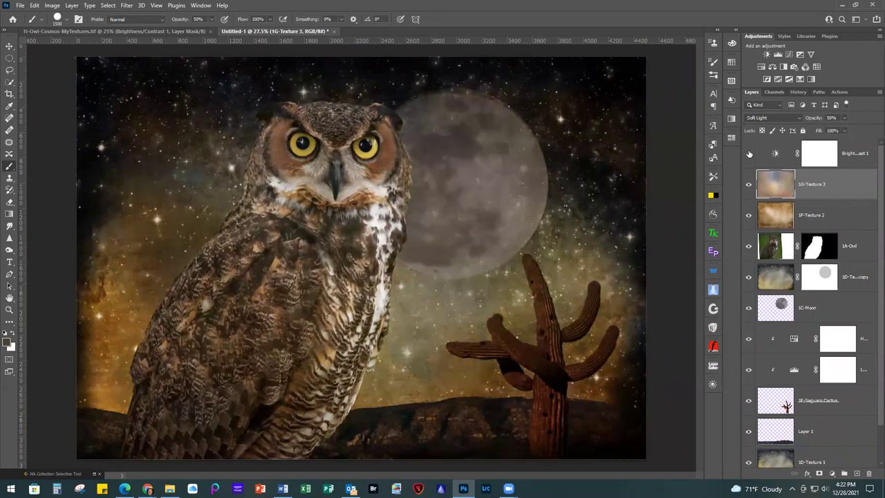
pyautogui.click(748, 154)
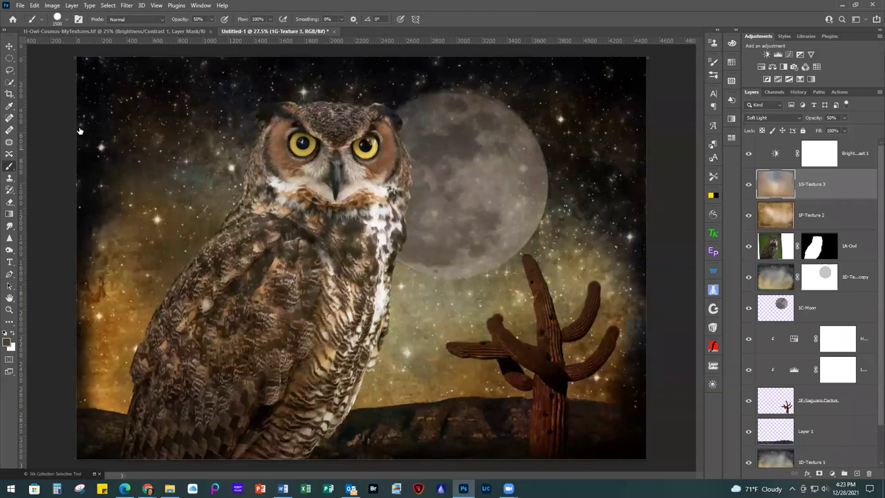
pyautogui.click(9, 44)
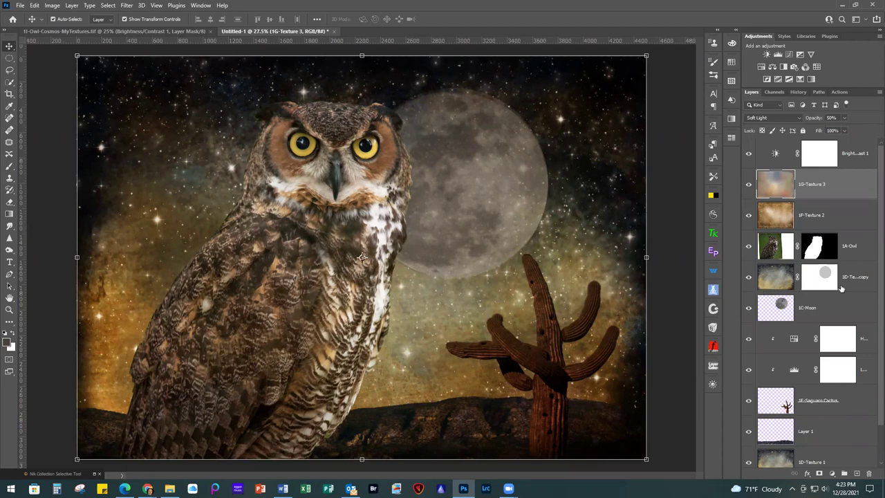
pyautogui.click(834, 309)
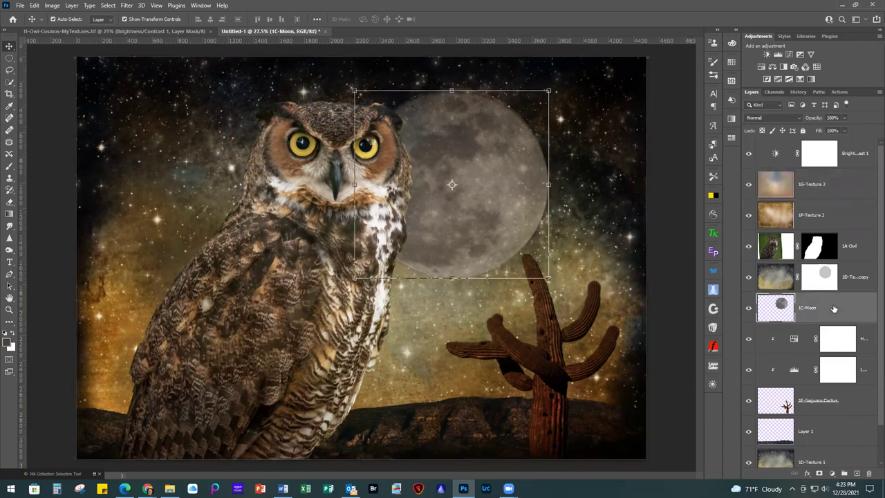
# Step: Add an empty Layer 2 above 1C-Moon and set the foreground colour to pale yellow #dcc876
pyautogui.click(857, 474)
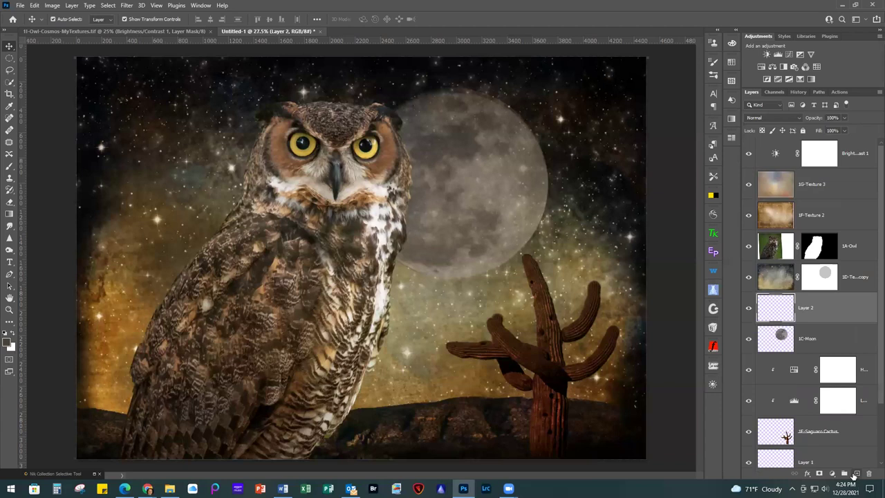
pyautogui.click(8, 343)
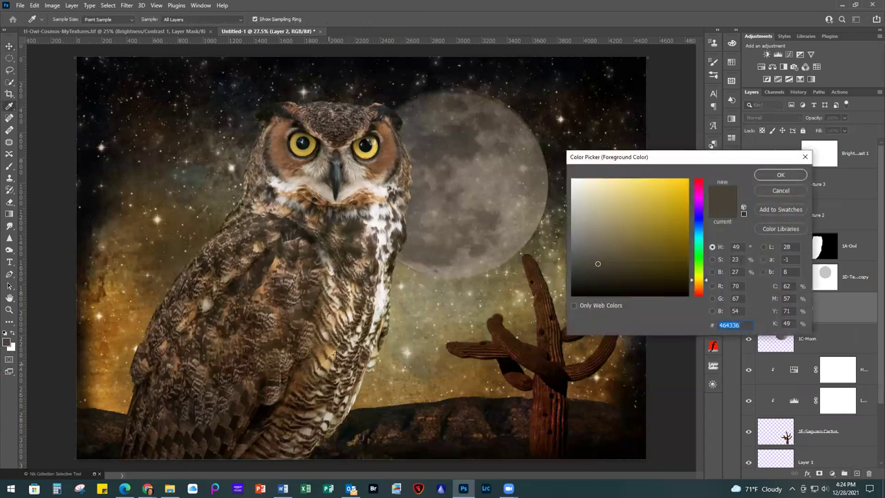
pyautogui.click(395, 311)
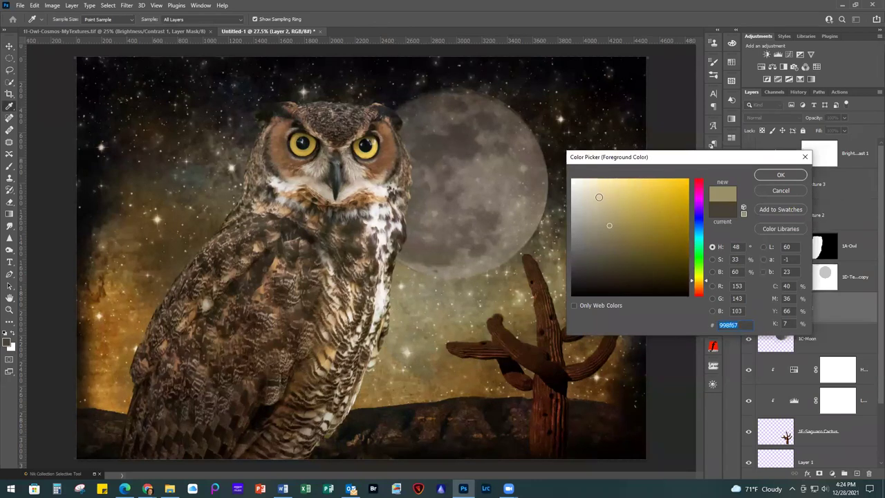
pyautogui.click(616, 204)
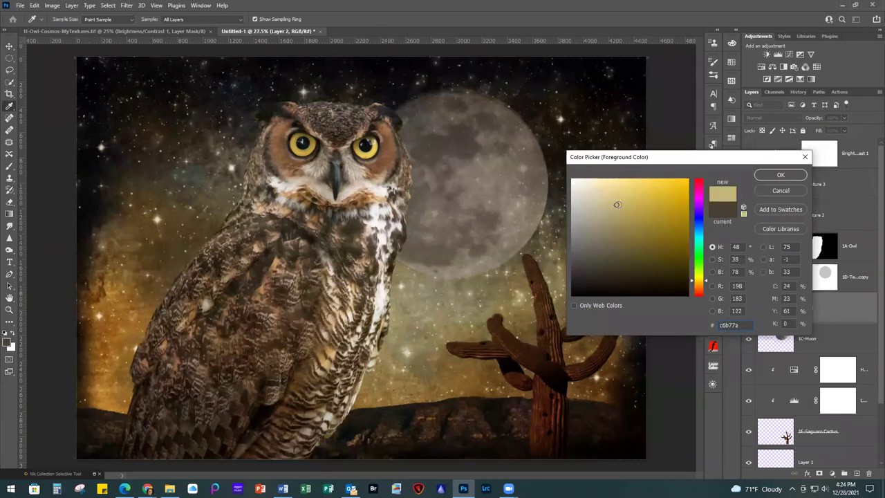
pyautogui.click(625, 196)
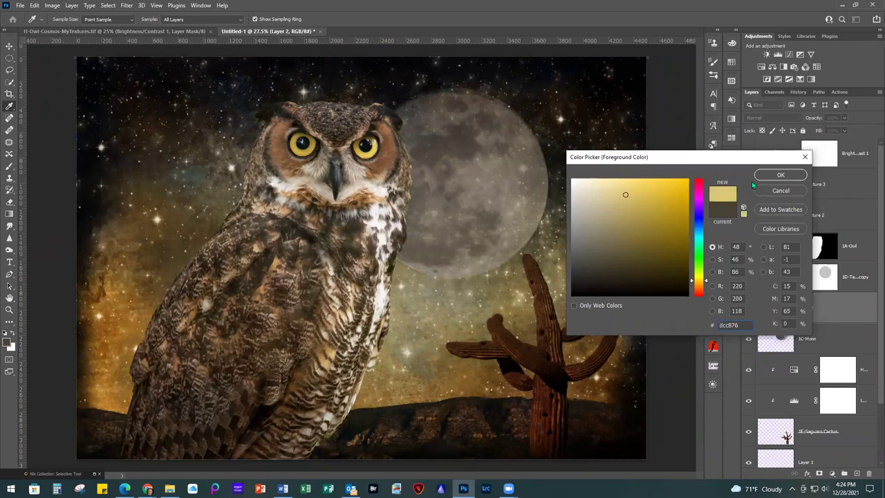
pyautogui.click(769, 175)
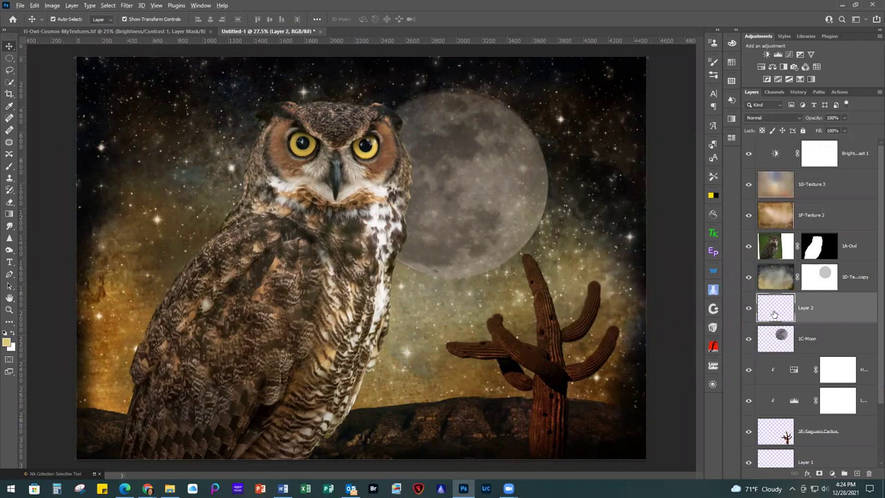
# Step: Fill Layer 2 with the pale yellow, copy the moon-shaped mask onto it, and invert that mask
pyautogui.hotkey('alt', 'BackSpace')
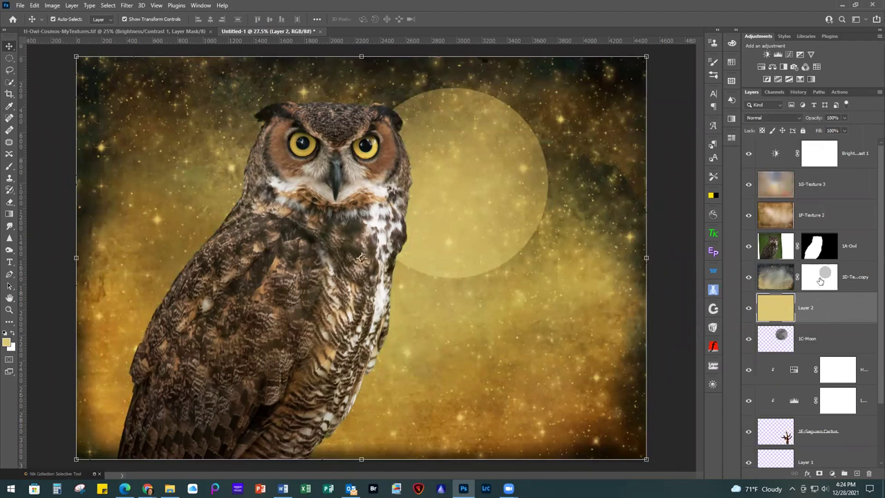
pyautogui.click(817, 282)
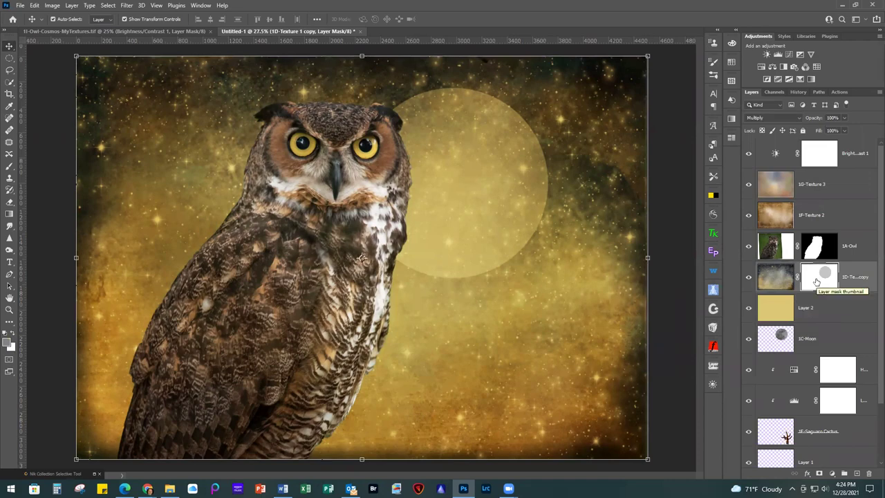
pyautogui.moveTo(816, 281); pyautogui.dragTo(815, 312)
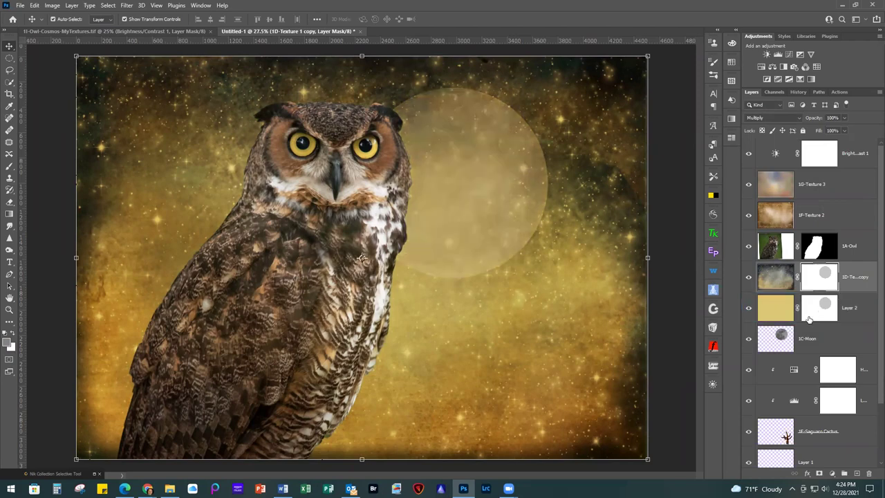
pyautogui.click(814, 312)
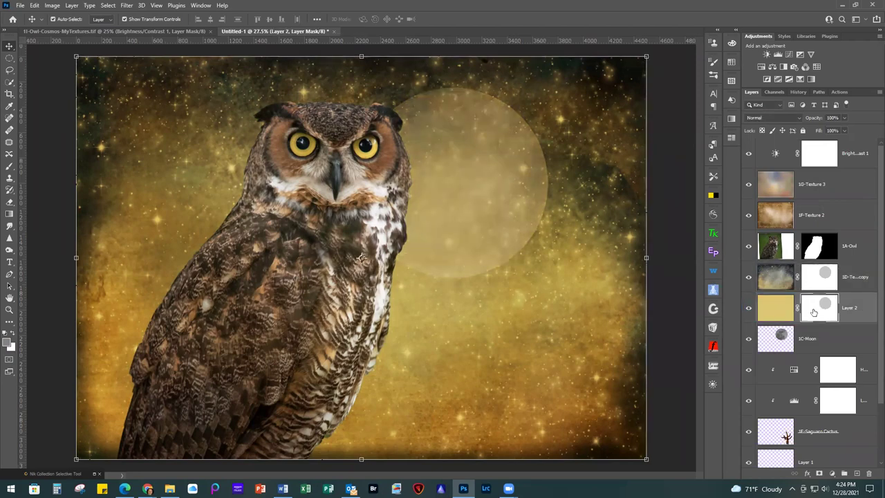
pyautogui.hotkey('ctrl', 'i')
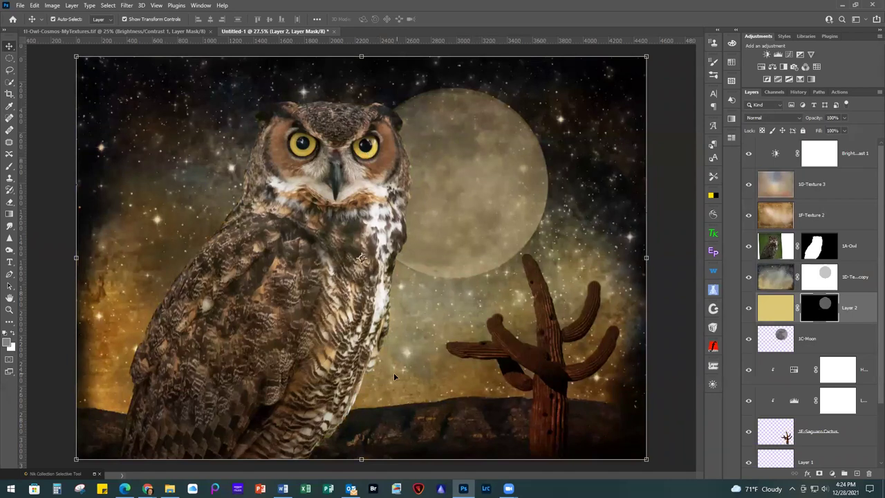
# Step: Lower Layer 2's opacity to 74%
pyautogui.click(855, 313)
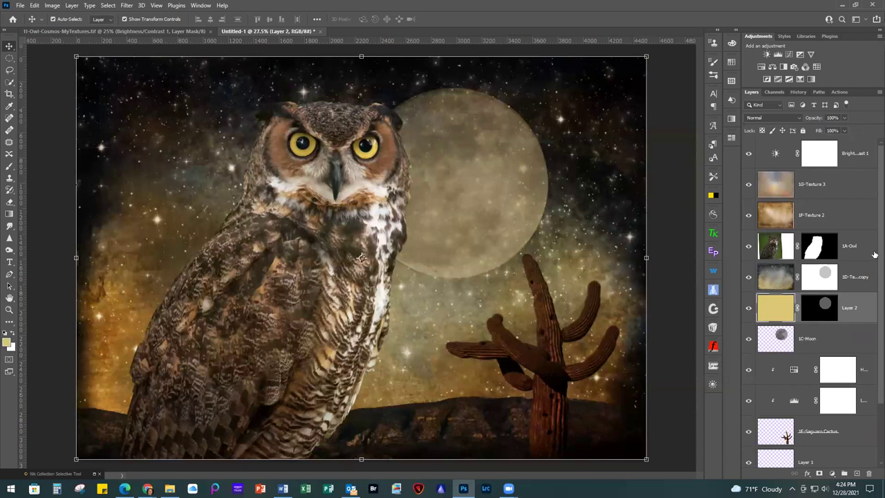
pyautogui.click(844, 118)
pyautogui.moveTo(844, 129); pyautogui.dragTo(834, 131)
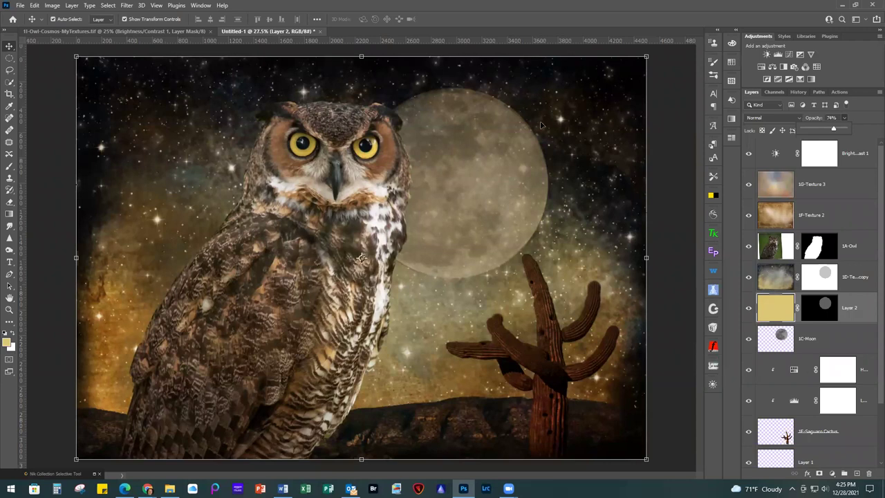
# Step: Scale the 1C-Moon layer up to about 111% with Free Transform, then reselect Layer 2
pyautogui.click(773, 341)
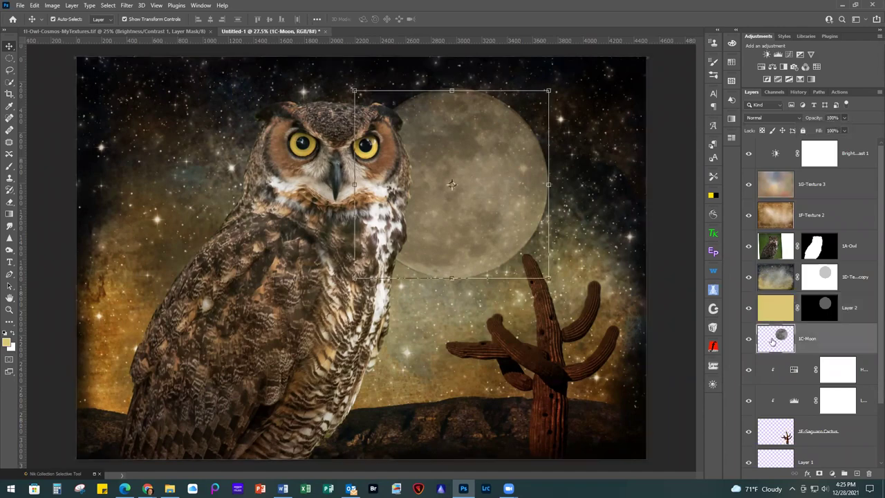
pyautogui.click(10, 167)
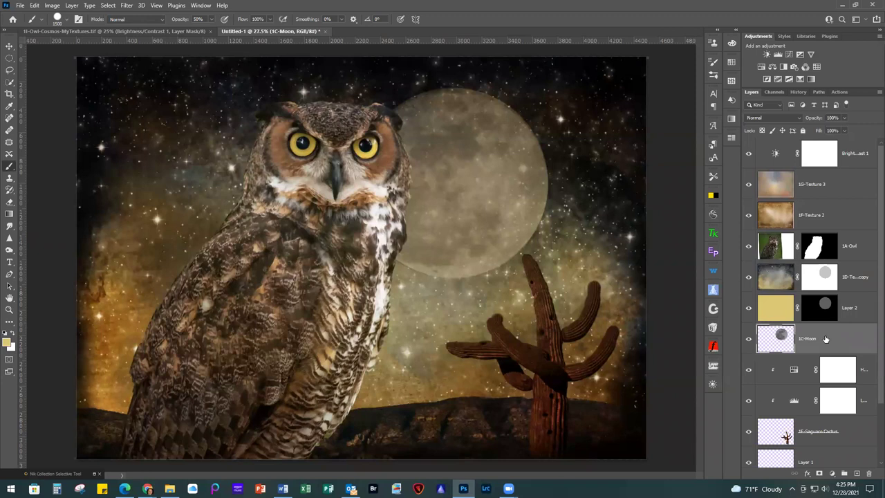
pyautogui.hotkey('ctrl', 't')
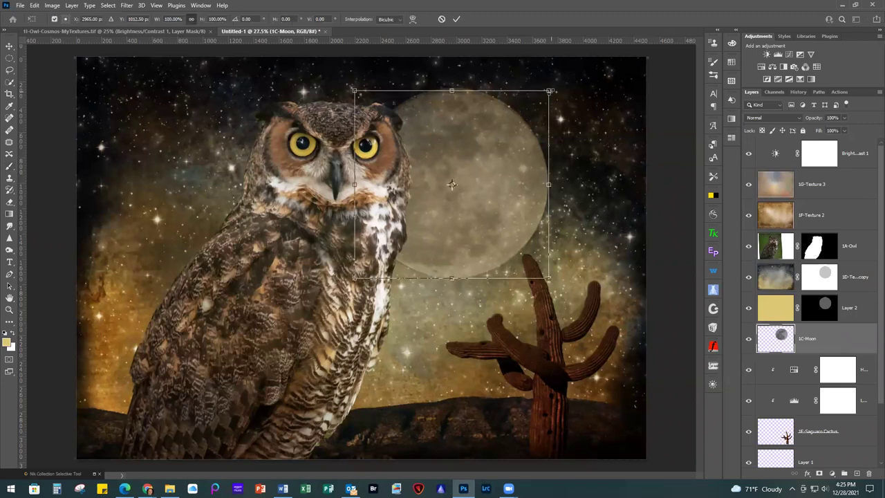
pyautogui.moveTo(555, 87); pyautogui.dragTo(577, 75)
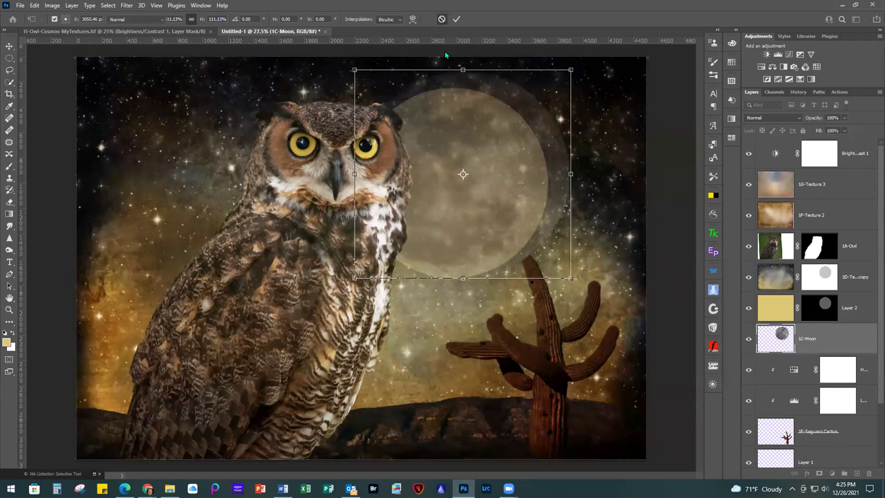
pyautogui.press('Return')
pyautogui.press('b')
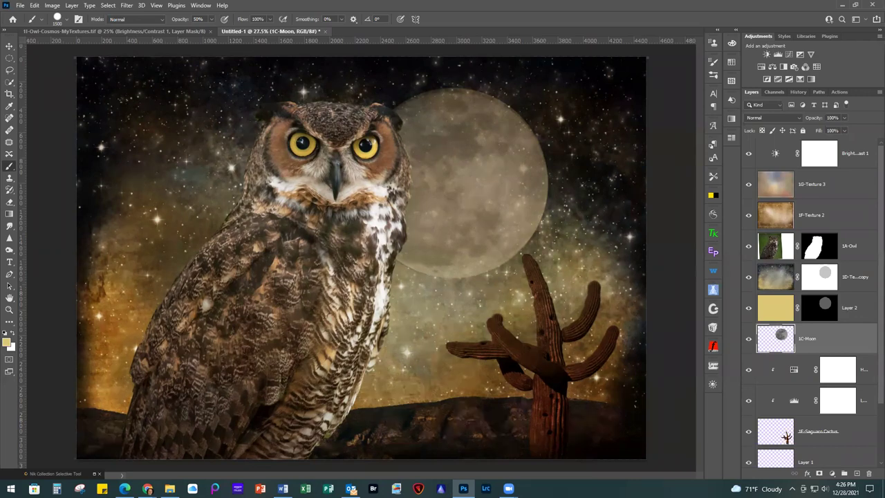
pyautogui.click(775, 312)
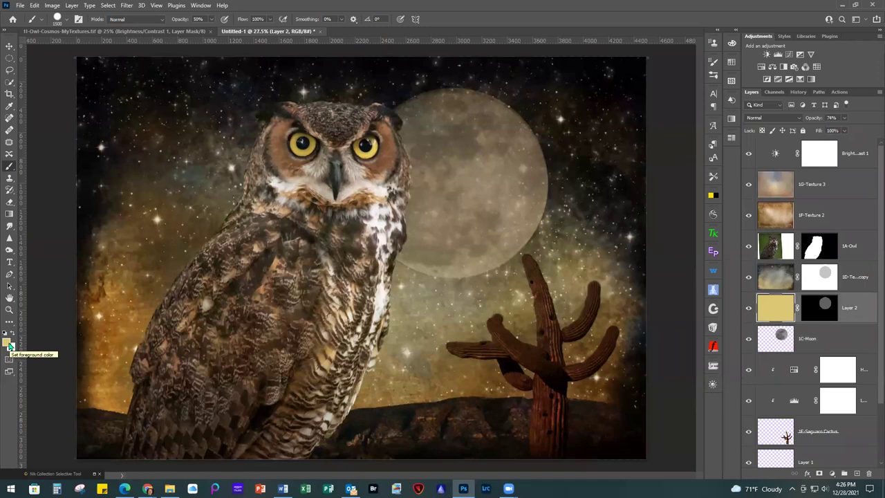
# Step: Close the Untitled-1 composite without saving its changes
pyautogui.click(20, 5)
pyautogui.click(31, 72)
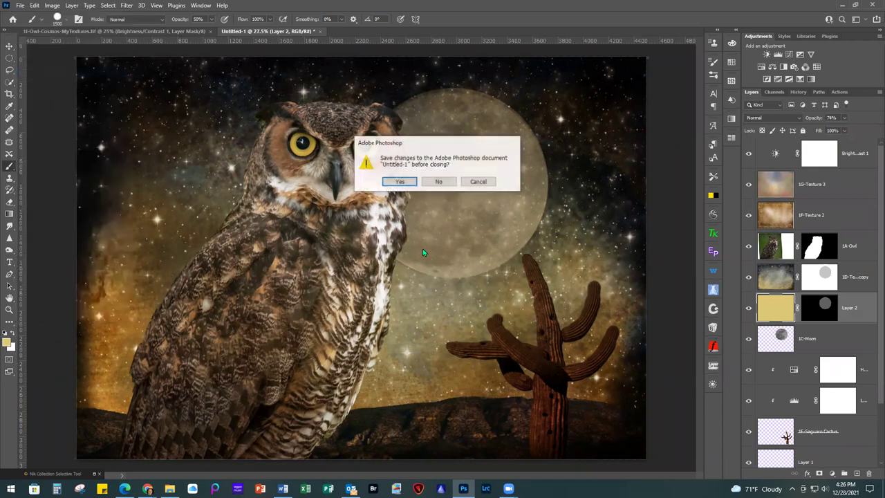
pyautogui.click(433, 183)
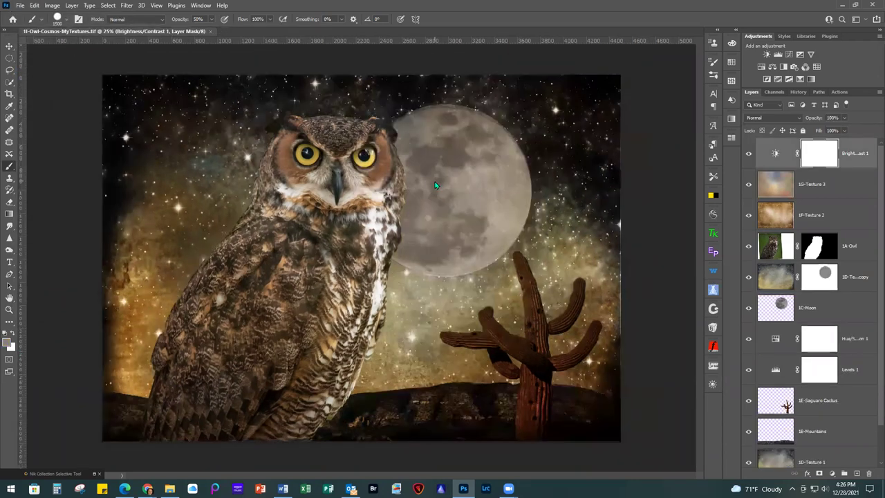
pyautogui.click(20, 6)
# Step: Close the owl document and bring forward the browser showing the Zoom attendee page
pyautogui.click(31, 72)
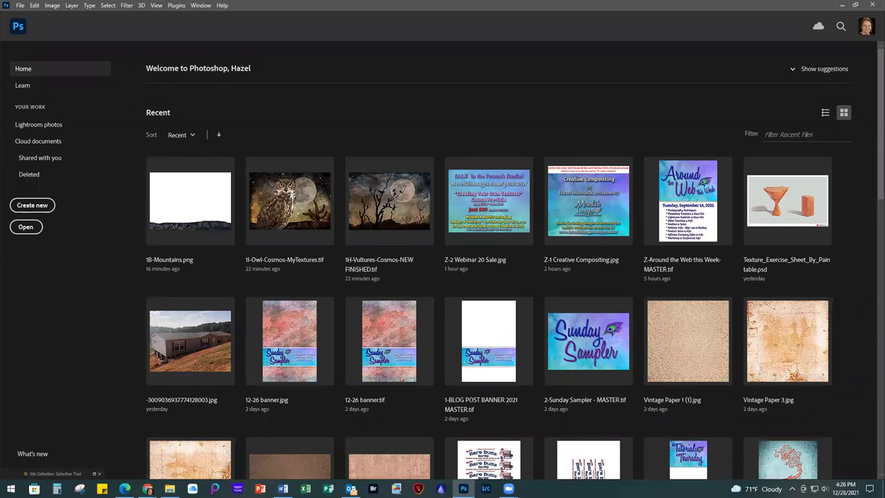
pyautogui.press('super+e')
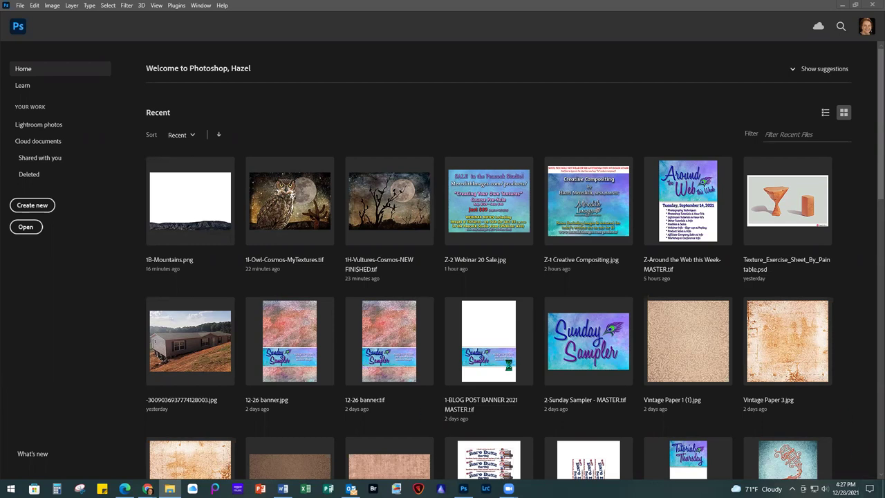
pyautogui.moveTo(147, 489)
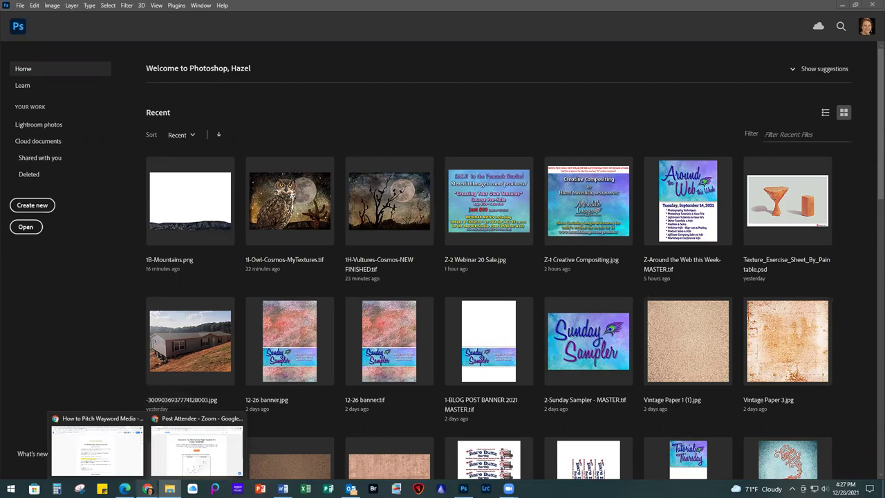
pyautogui.click(163, 461)
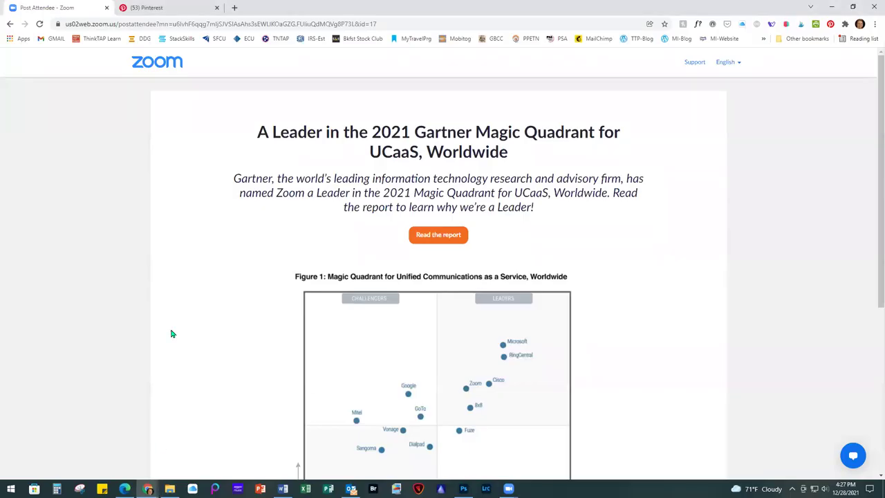
# Step: Open the Inspirations board in Pinterest
pyautogui.click(147, 8)
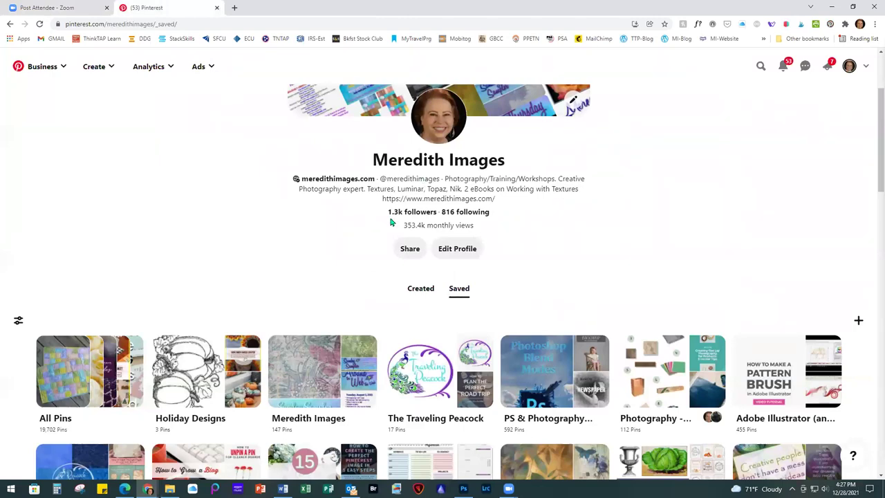
pyautogui.scroll(-3, 689, 300)
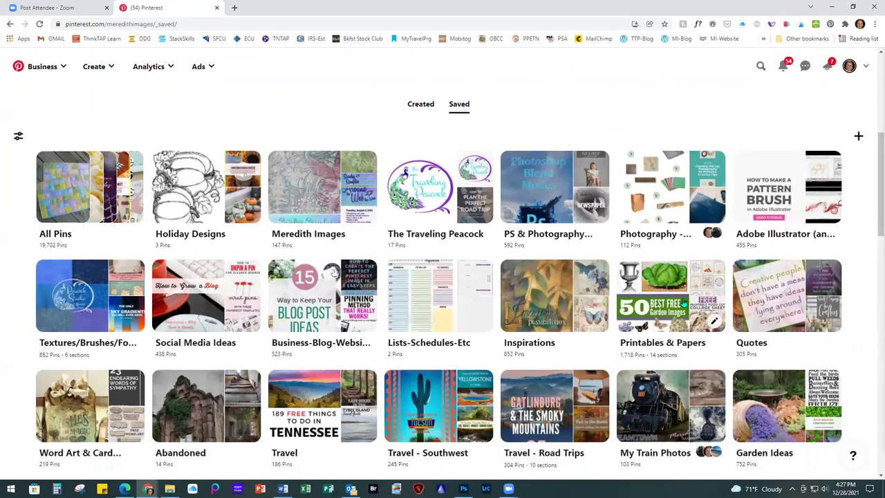
pyautogui.click(538, 298)
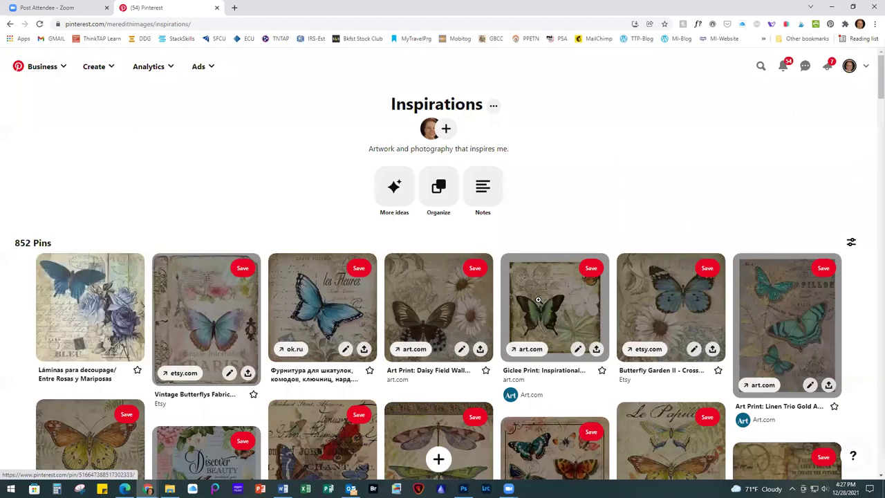
# Step: Scroll down the Inspirations board to its music-themed pins, then minimize the browser
pyautogui.scroll(-3, 538, 299)
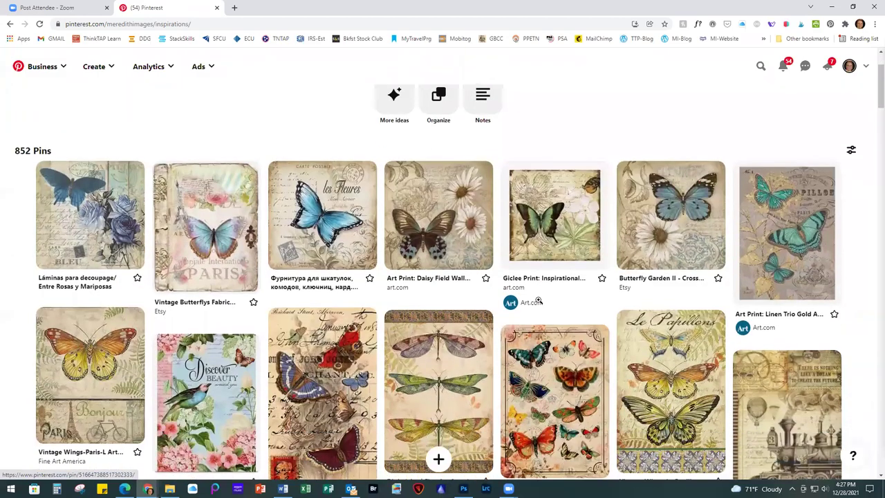
pyautogui.scroll(-2, 537, 299)
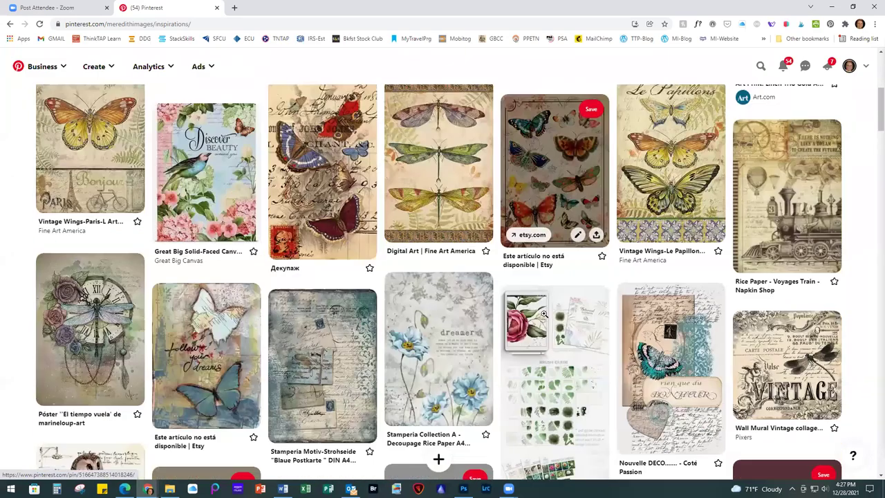
pyautogui.scroll(-4, 543, 315)
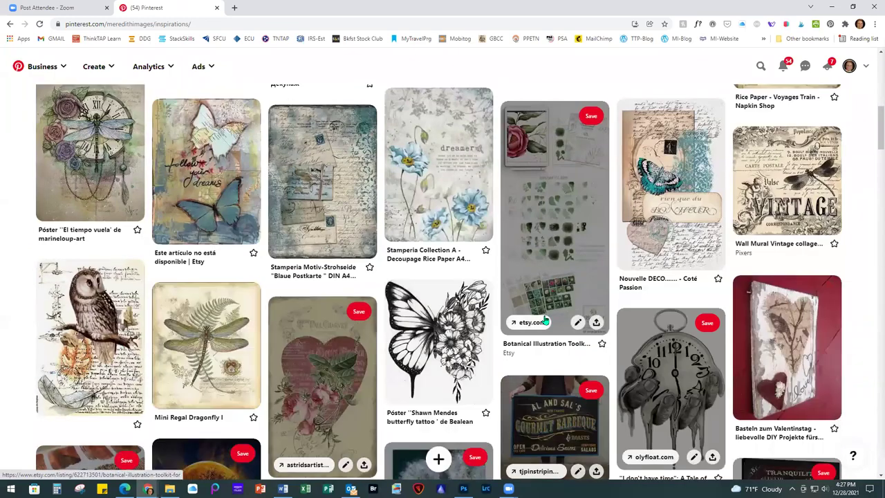
pyautogui.scroll(-2, 543, 315)
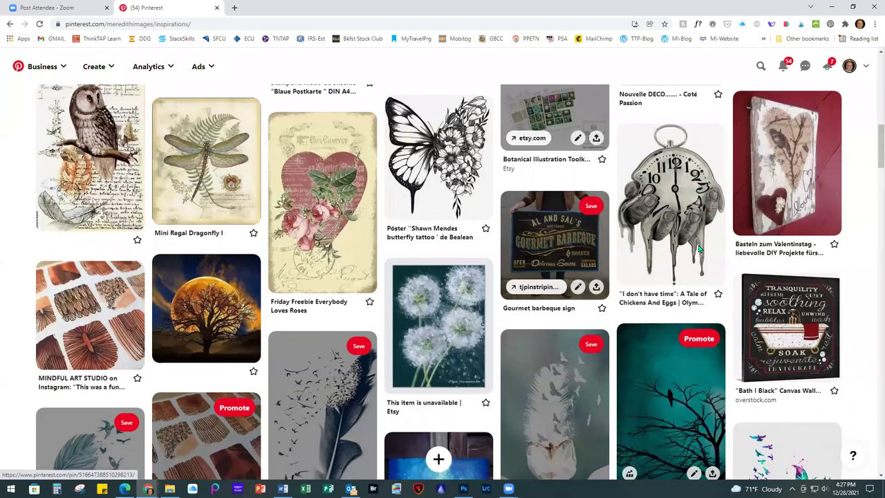
pyautogui.moveTo(708, 176)
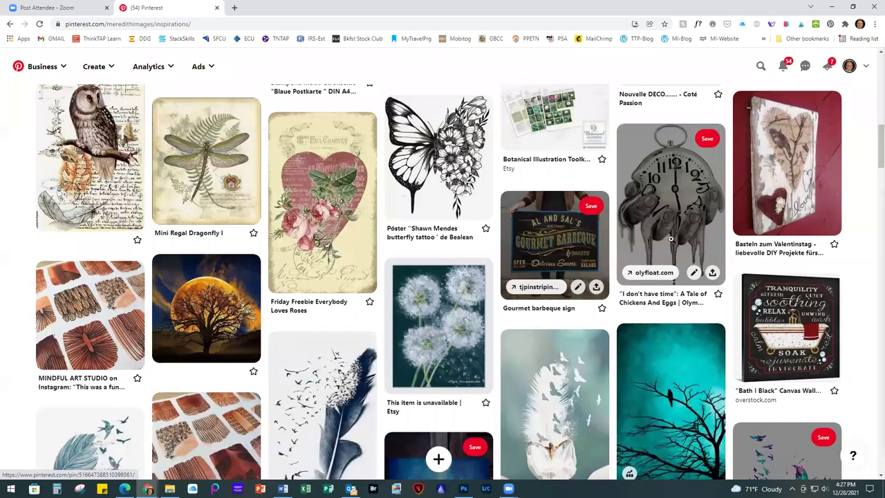
pyautogui.moveTo(777, 350)
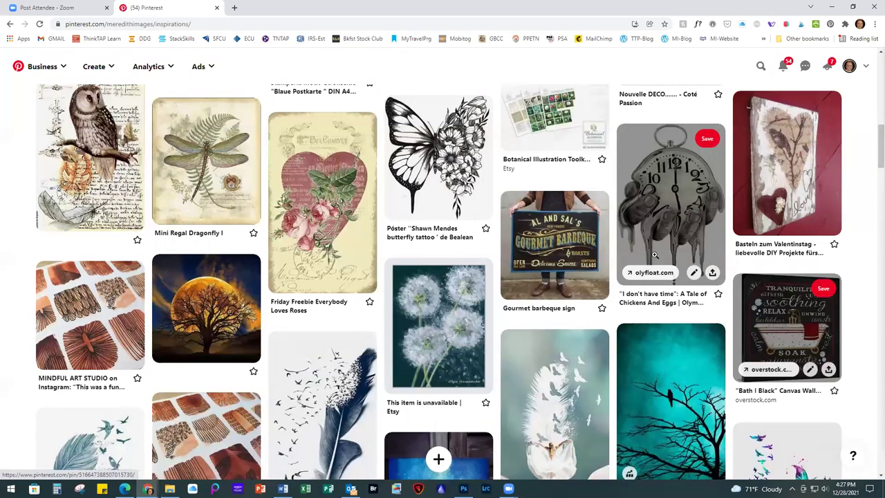
pyautogui.scroll(-2, 660, 328)
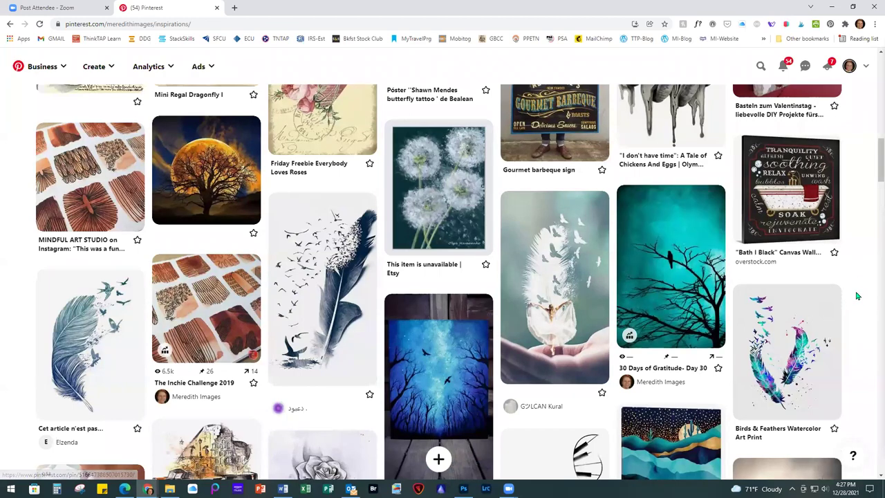
pyautogui.scroll(-7, 853, 296)
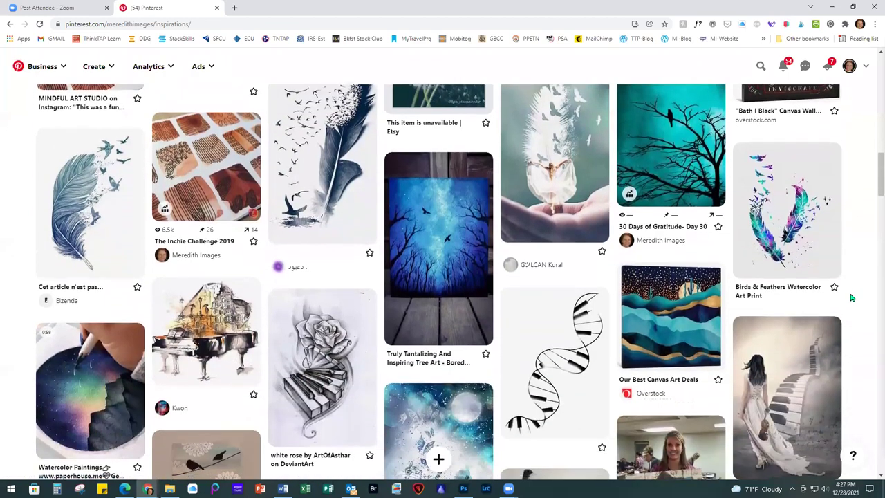
pyautogui.scroll(-2, 851, 297)
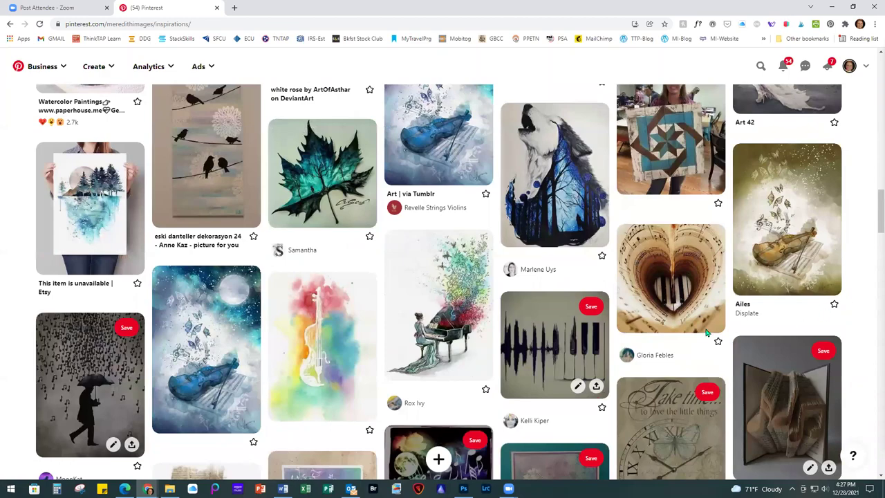
pyautogui.scroll(-4, 852, 297)
pyautogui.scroll(-1, 850, 223)
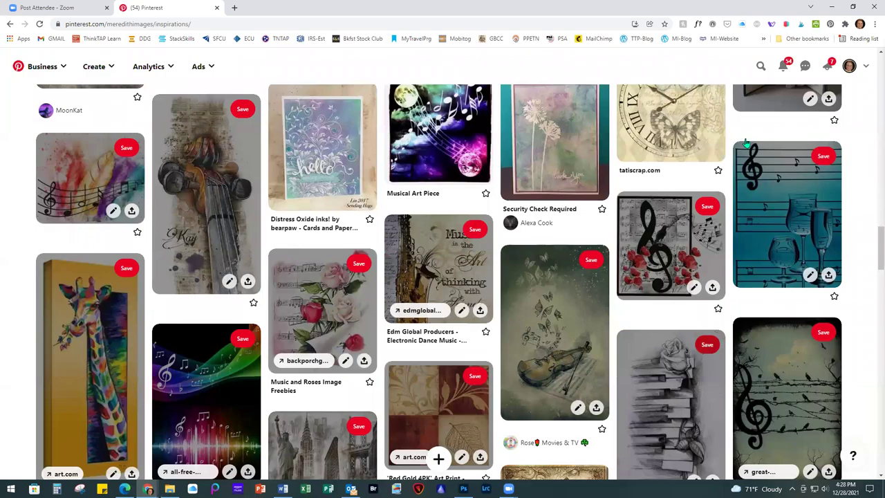
pyautogui.scroll(-3, 830, 11)
pyautogui.click(831, 8)
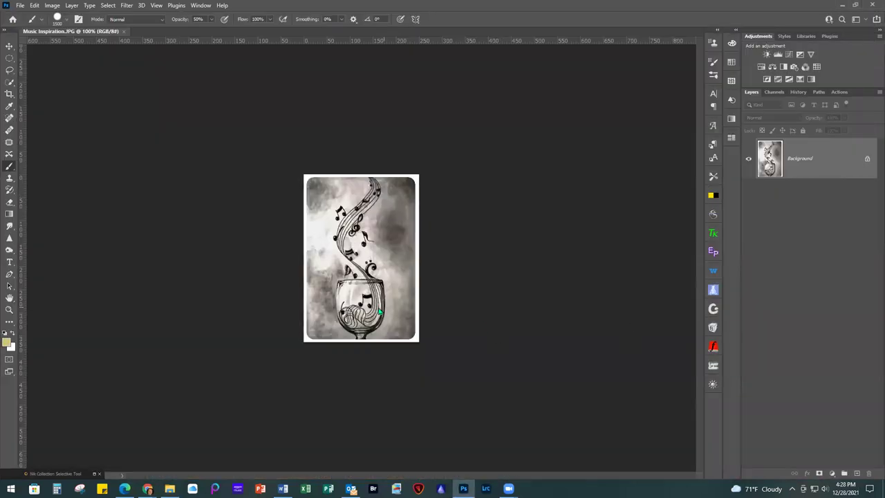
# Step: Select the Move tool with the Music Inspiration reference image open
pyautogui.press('v')
pyautogui.scroll(3, 615, 317)
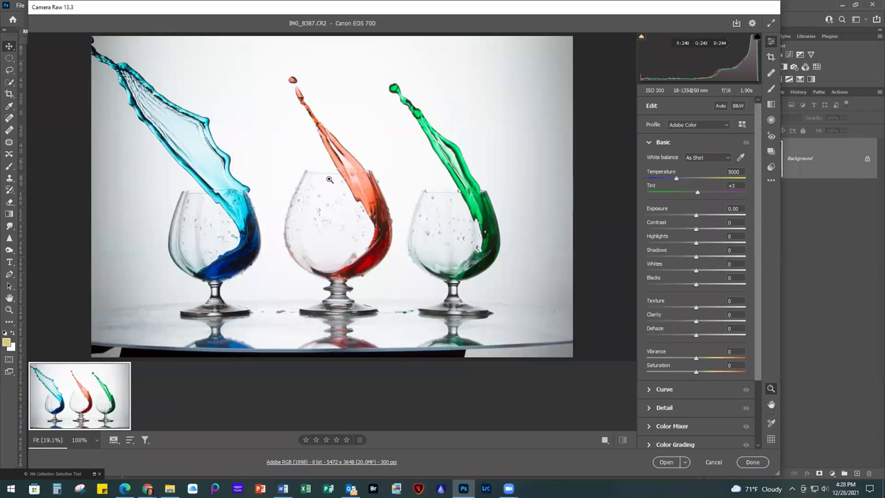
# Step: Cancel Camera Raw without opening IMG_8387.CR2 and return to the glass cut-out document
pyautogui.click(708, 462)
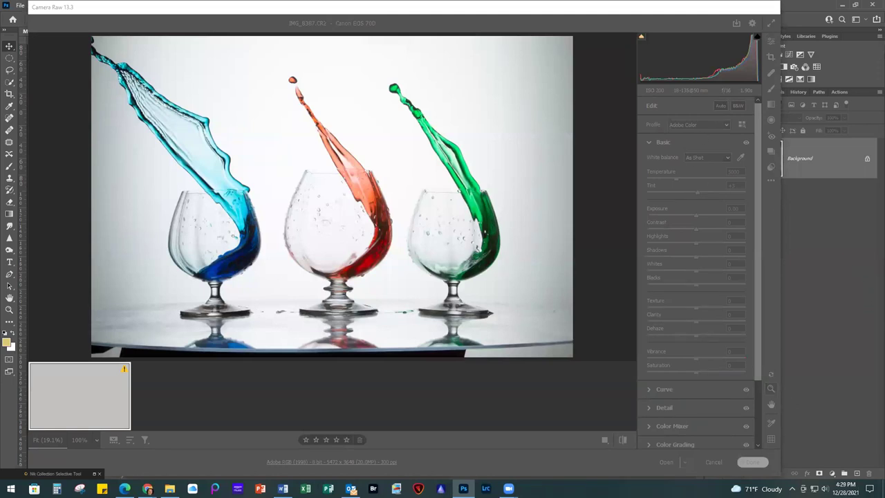
pyautogui.click(716, 466)
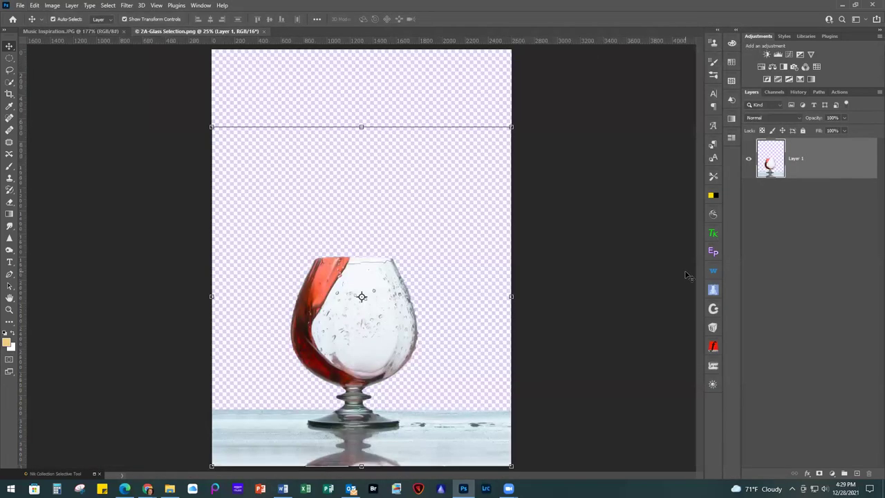
pyautogui.scroll(-1, 600, 309)
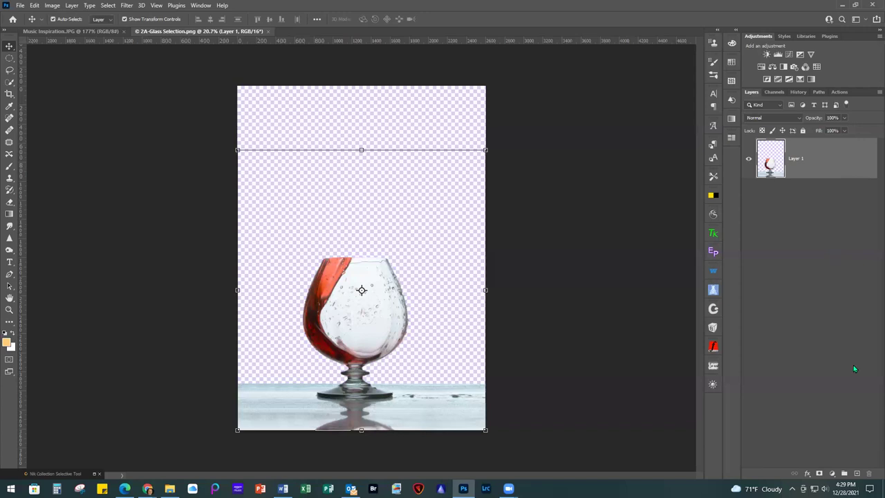
pyautogui.click(856, 473)
# Step: Move the new layer below the glass, fill it with white, then reselect Layer 1
pyautogui.moveTo(835, 160); pyautogui.dragTo(850, 234)
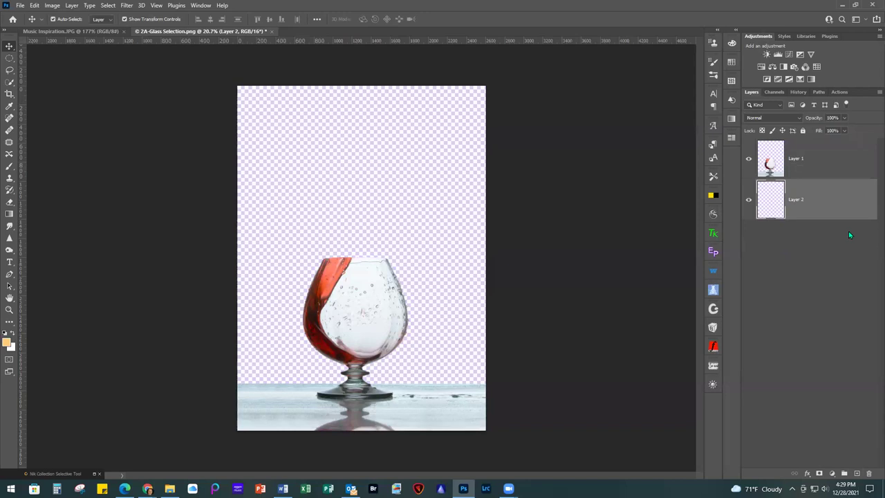
pyautogui.press('x')
pyautogui.hotkey('alt', 'BackSpace')
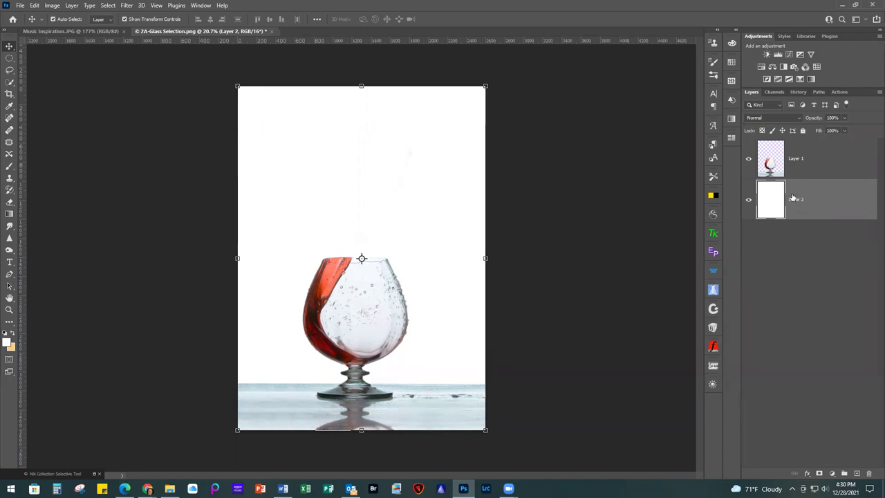
pyautogui.click(823, 168)
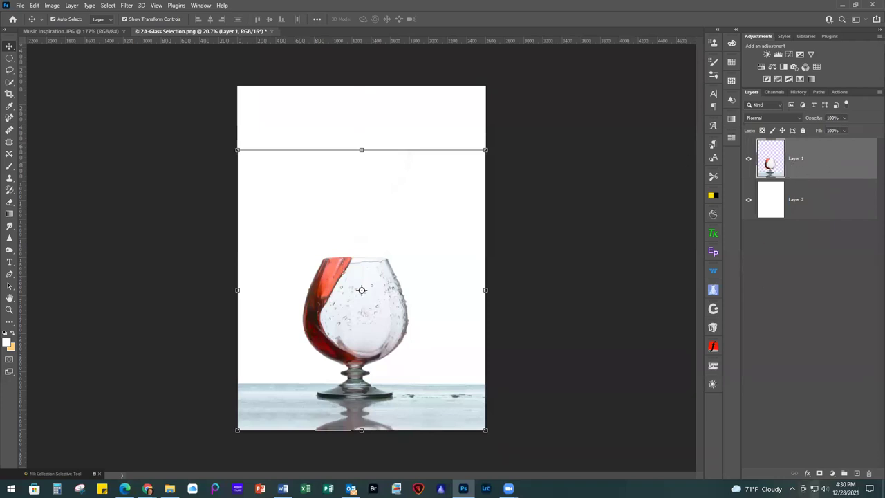
# Step: Create an empty Layer 3 above the glass layer and select the Brush tool
pyautogui.click(857, 475)
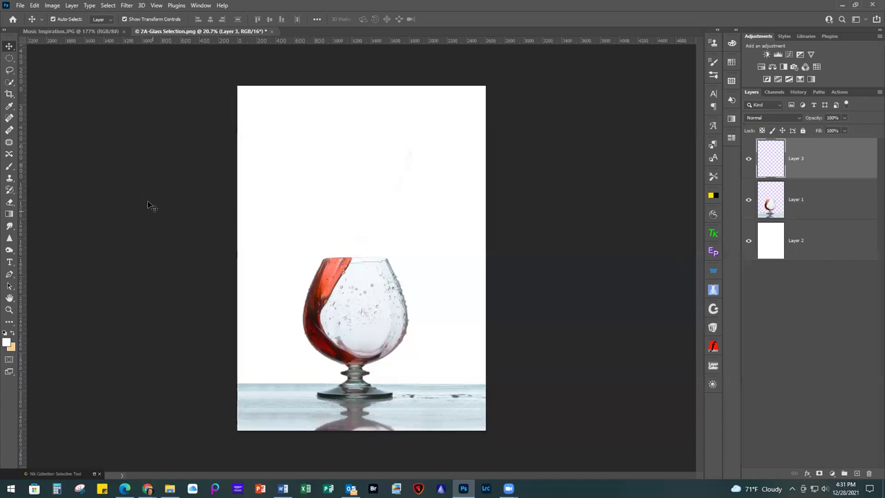
pyautogui.click(11, 167)
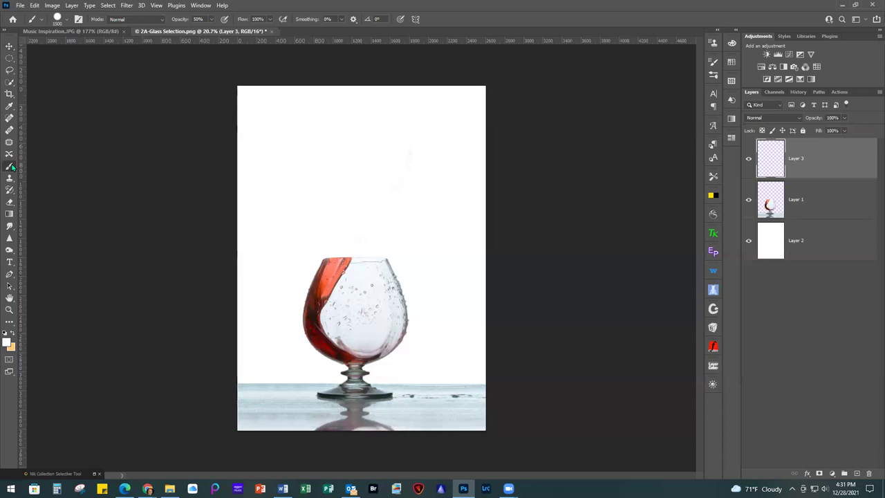
# Step: Load the swirling music-note brush from the Butterfly note set and enlarge it to size 2200
pyautogui.click(66, 21)
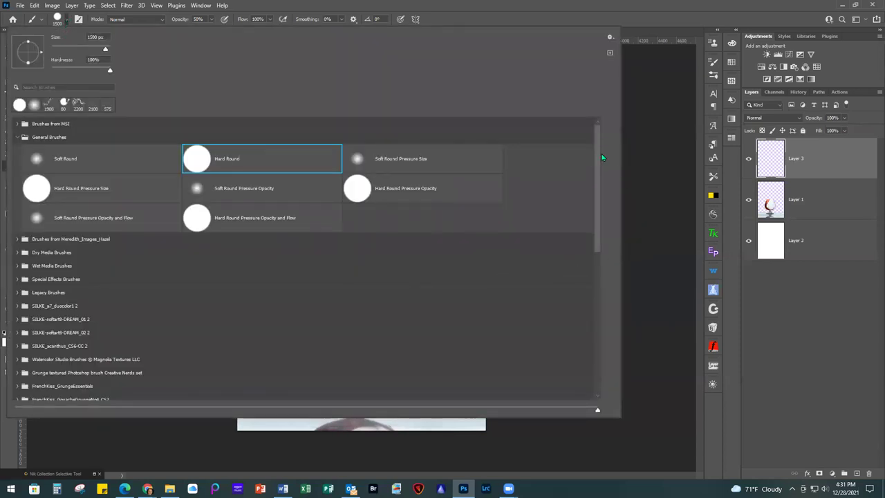
pyautogui.moveTo(592, 159); pyautogui.dragTo(589, 333)
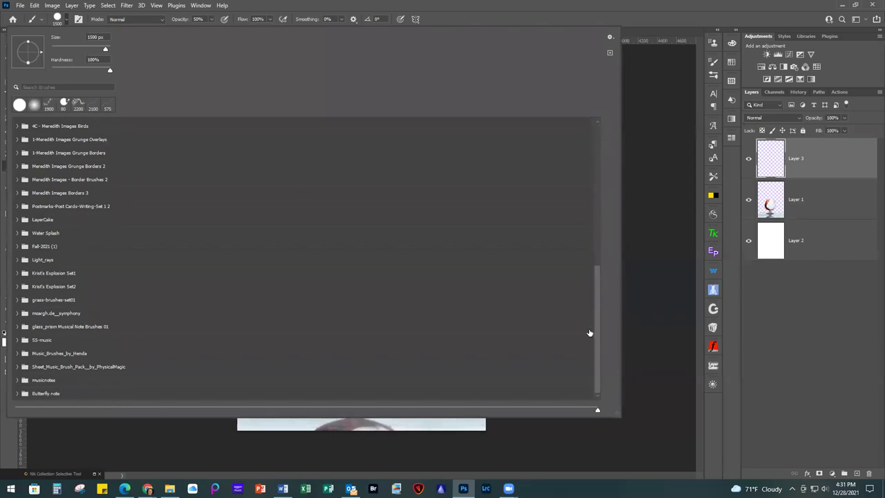
pyautogui.click(15, 394)
pyautogui.scroll(-1, 129, 371)
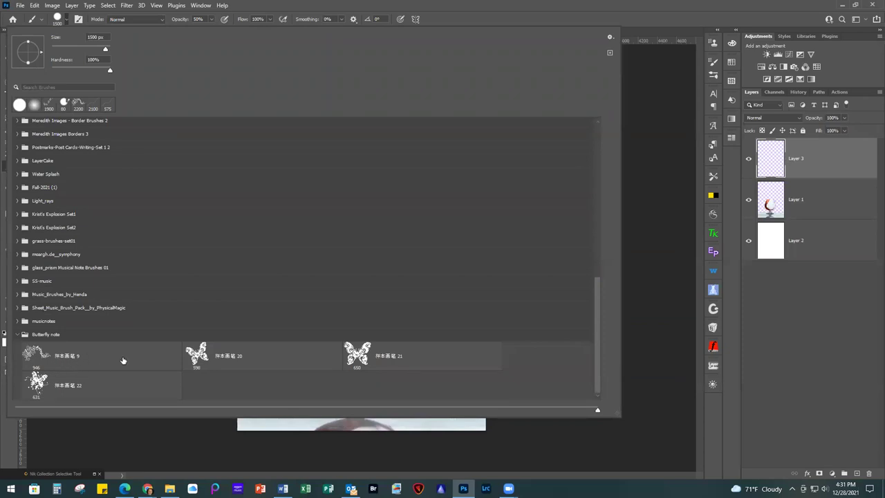
pyautogui.doubleClick(123, 360)
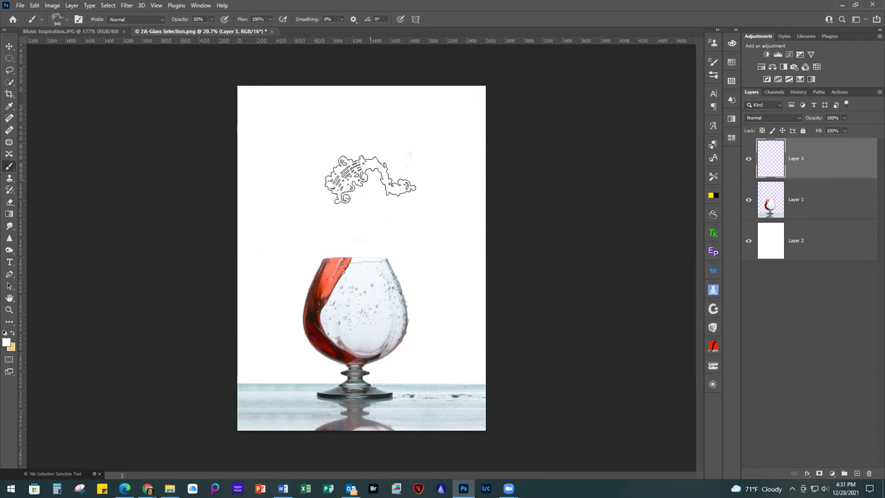
pyautogui.press(']')
pyautogui.press(']')
pyautogui.press(']')
pyautogui.press(']')
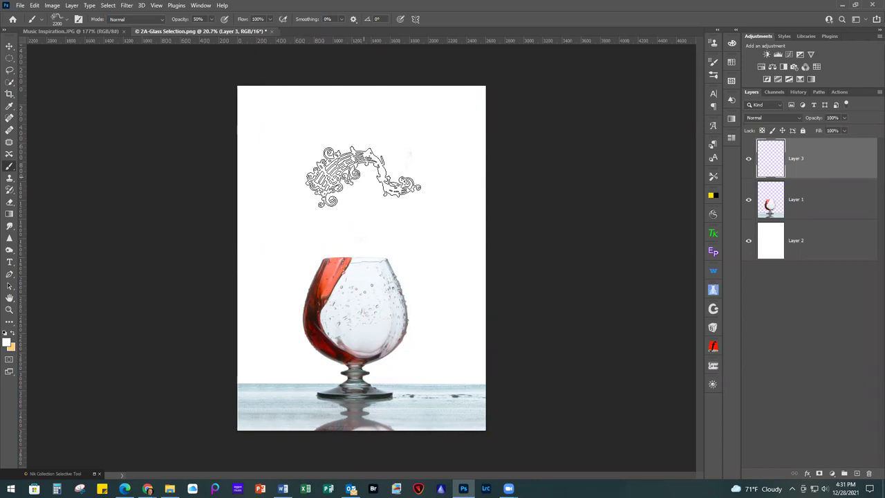
# Step: Rotate the music-note brush tip to -89° and view the Music Inspiration.JPG reference
pyautogui.click(715, 63)
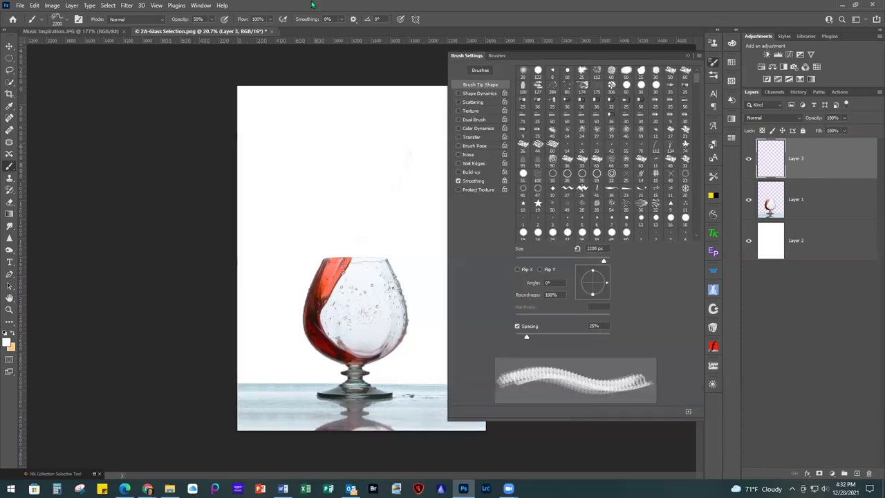
pyautogui.click(192, 6)
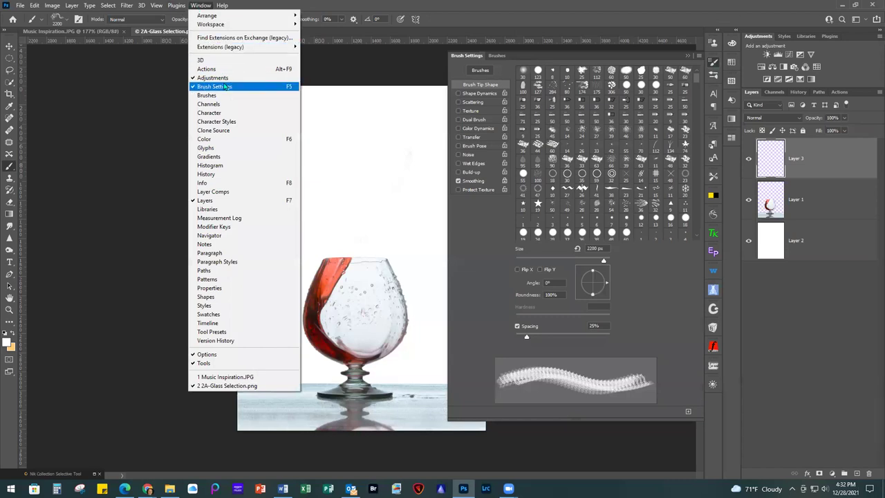
pyautogui.click(568, 10)
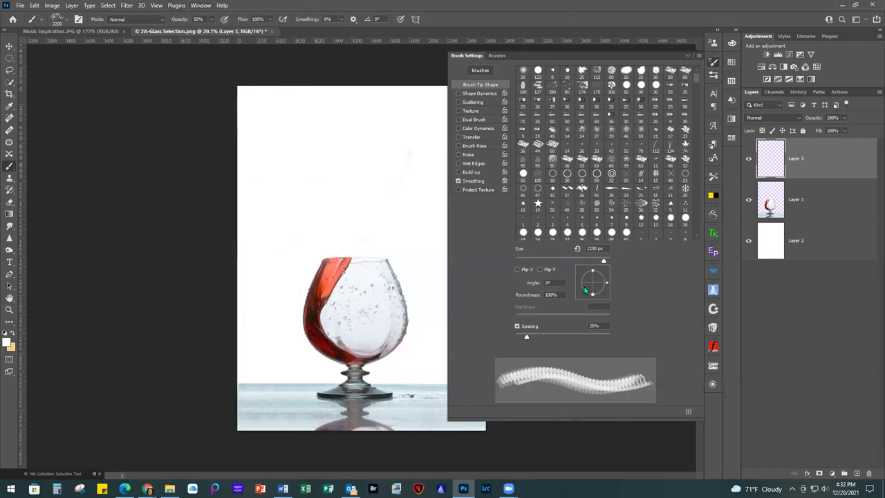
pyautogui.moveTo(606, 284); pyautogui.dragTo(593, 293)
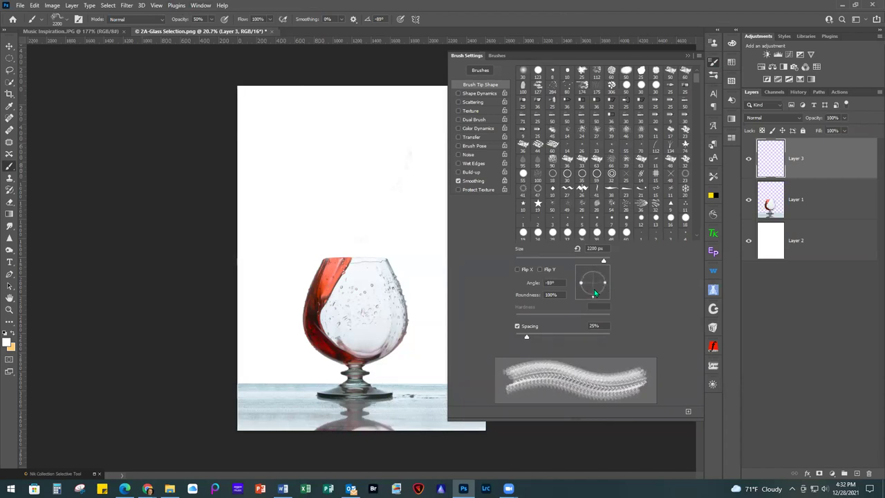
pyautogui.click(686, 54)
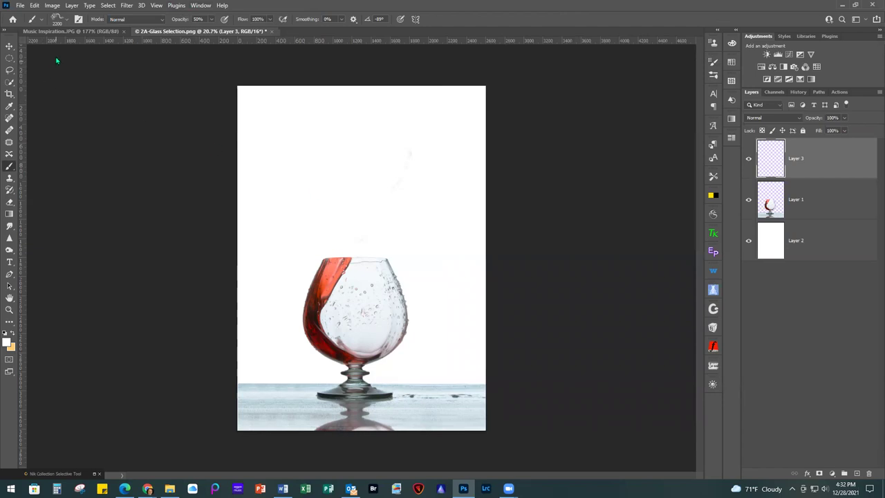
pyautogui.click(59, 32)
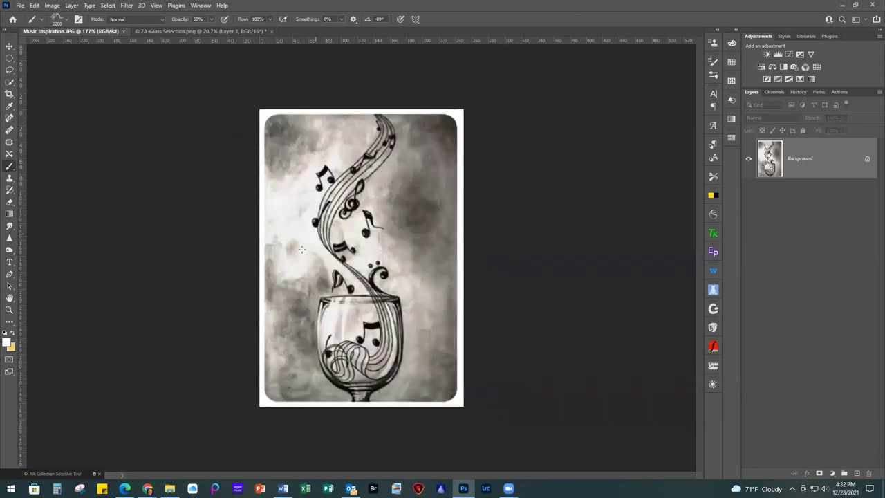
# Step: Back in 2A-Glass Selection.png, set the foreground colour to rust-orange 985d37
pyautogui.click(181, 31)
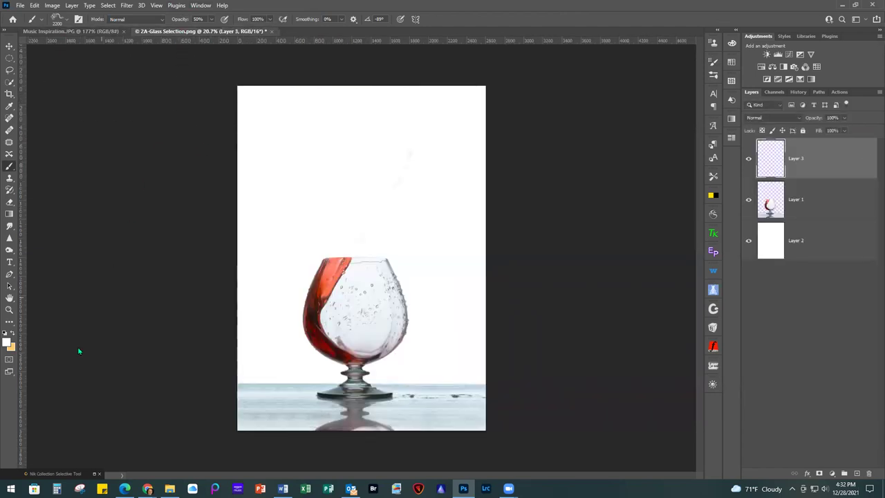
pyautogui.click(8, 341)
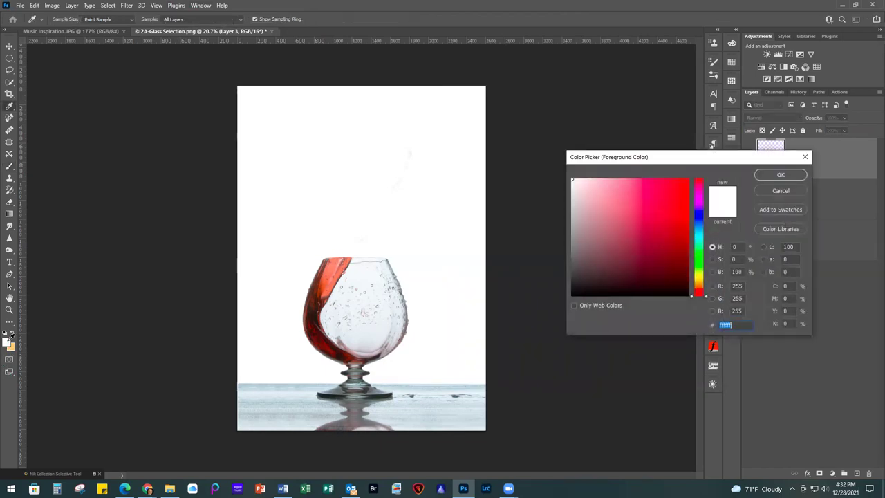
pyautogui.write('98')
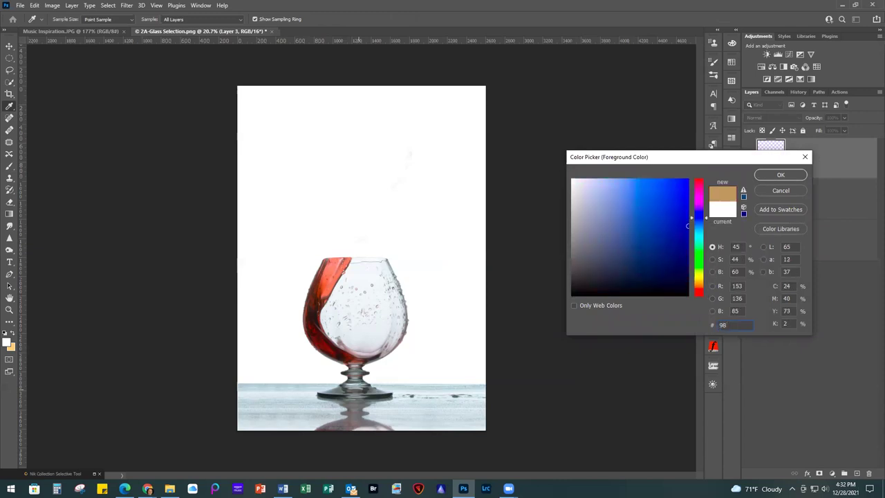
pyautogui.write('5d3')
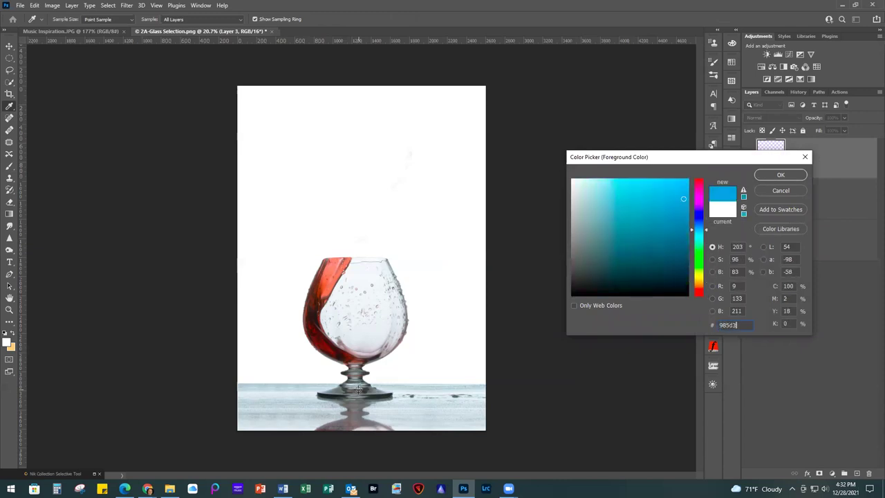
pyautogui.write('7')
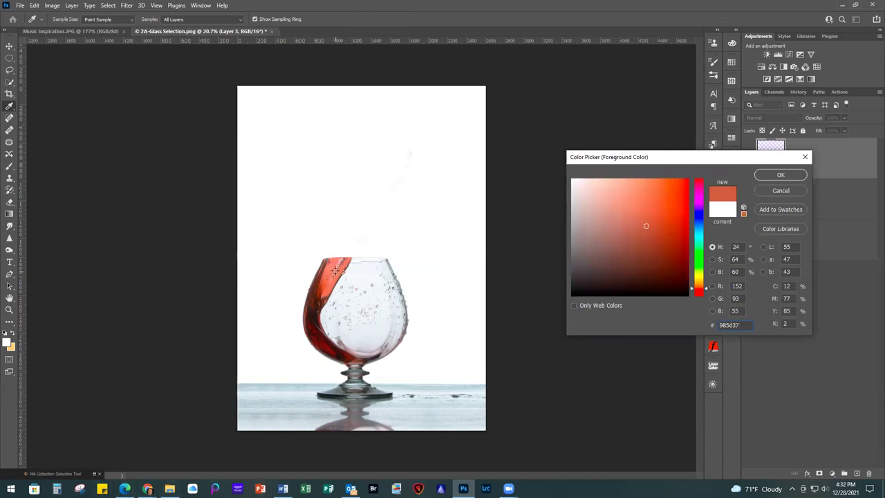
pyautogui.click(781, 176)
pyautogui.press('b')
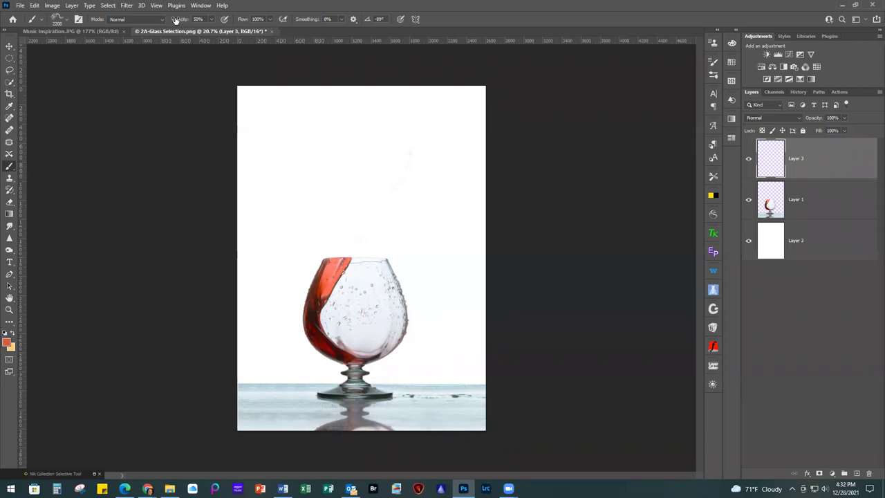
# Step: Raise brush opacity to 100% and stamp the orange music-note swirl above the glass on Layer 3
pyautogui.moveTo(211, 32); pyautogui.dragTo(236, 30)
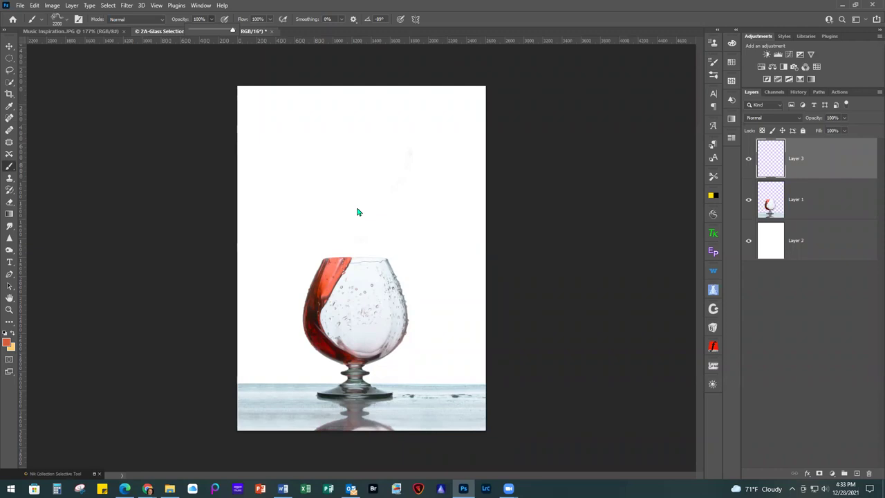
pyautogui.click(357, 211)
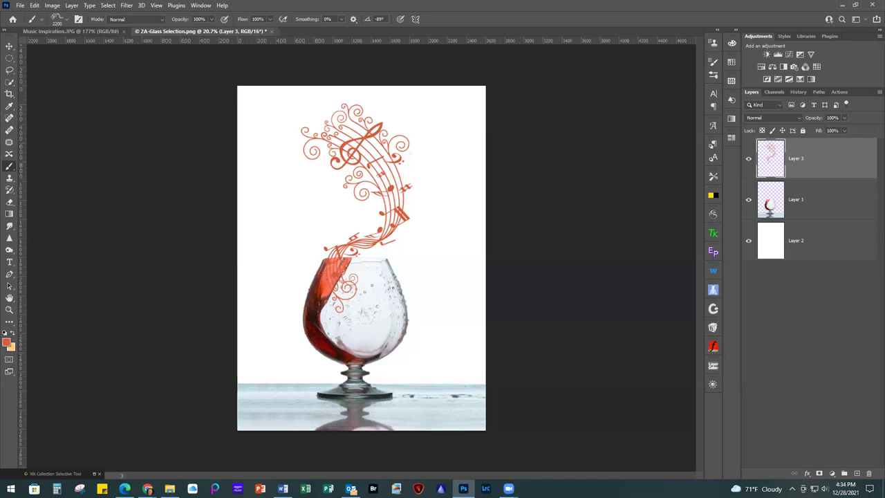
# Step: Place the grey texture rotated 90° to fill the canvas, and move it below Layer 1
pyautogui.moveTo(823, 181); pyautogui.dragTo(423, 248)
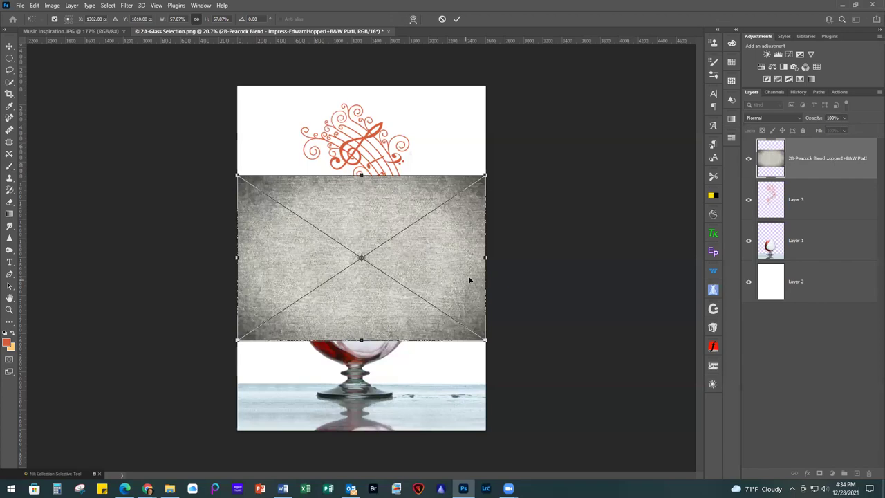
pyautogui.moveTo(493, 169); pyautogui.dragTo(437, 364)
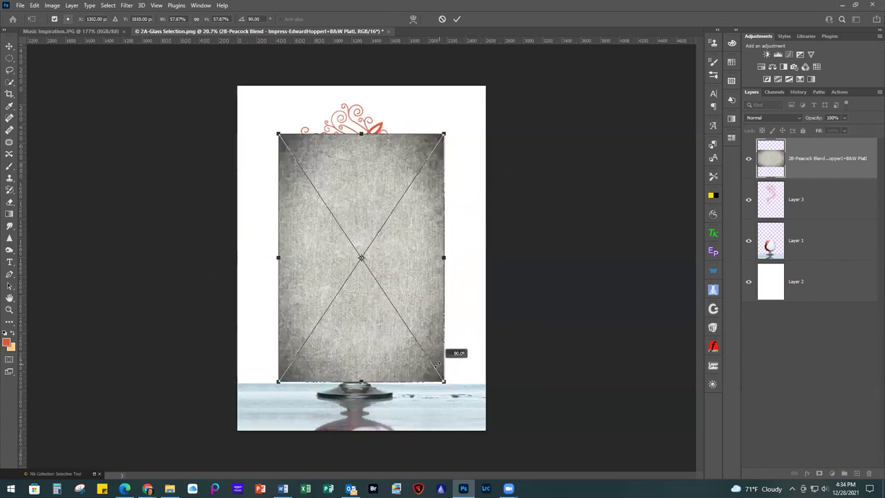
pyautogui.moveTo(407, 268); pyautogui.dragTo(367, 221)
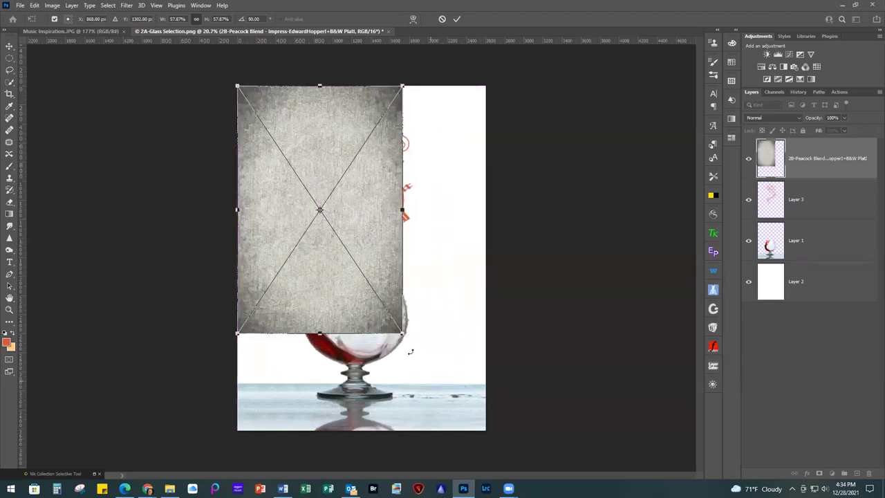
pyautogui.moveTo(402, 333); pyautogui.dragTo(483, 429)
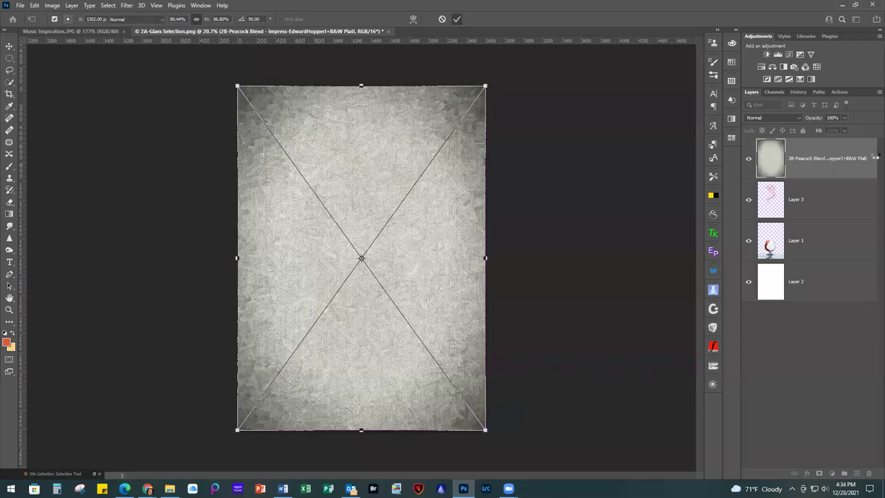
pyautogui.press('Return')
pyautogui.moveTo(819, 173); pyautogui.dragTo(823, 276)
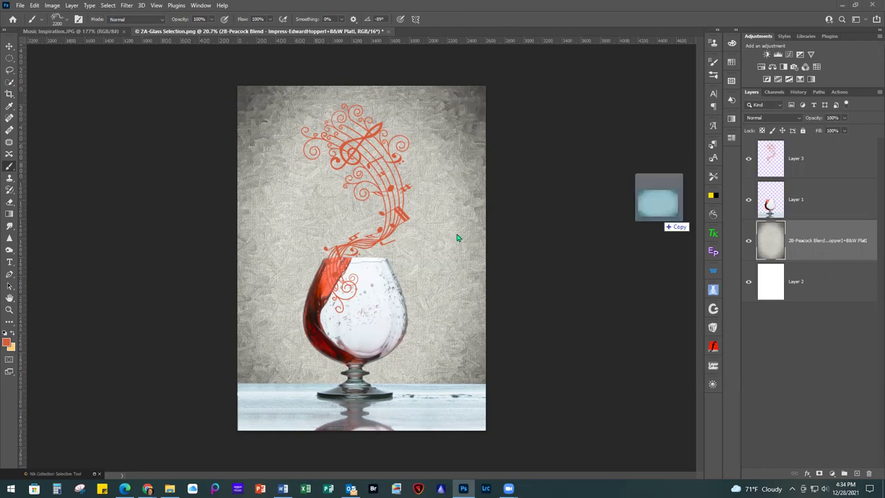
# Step: Place the 2C-Peacock Blend texture, rotated 90° and scaled to fill the canvas
pyautogui.moveTo(450, 248); pyautogui.dragTo(453, 249)
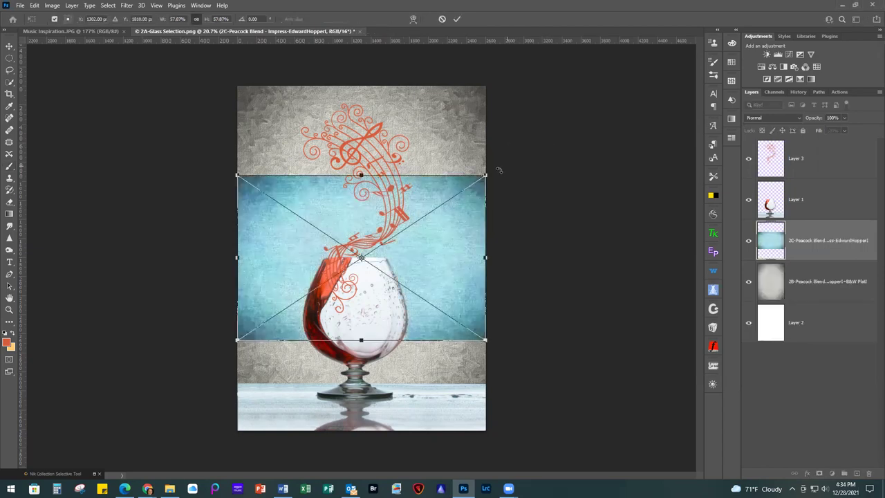
pyautogui.moveTo(498, 188); pyautogui.dragTo(442, 359)
pyautogui.click(399, 252)
pyautogui.moveTo(399, 252); pyautogui.dragTo(357, 203)
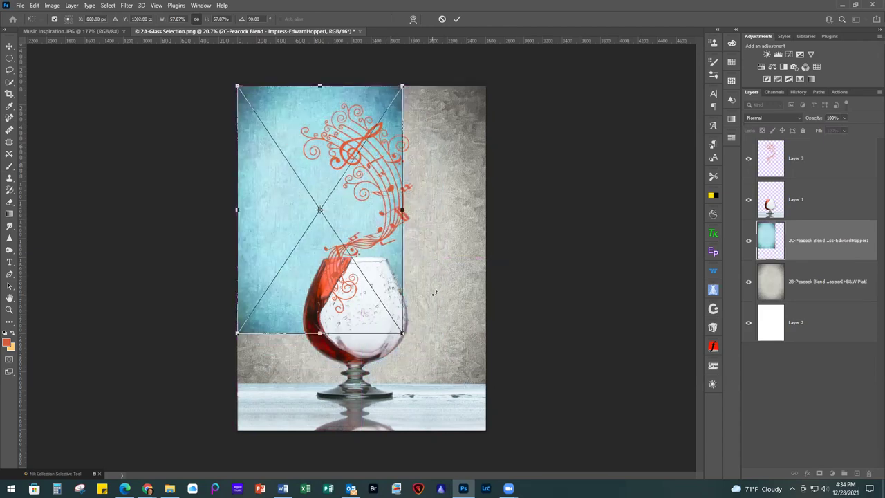
pyautogui.moveTo(402, 334); pyautogui.dragTo(491, 442)
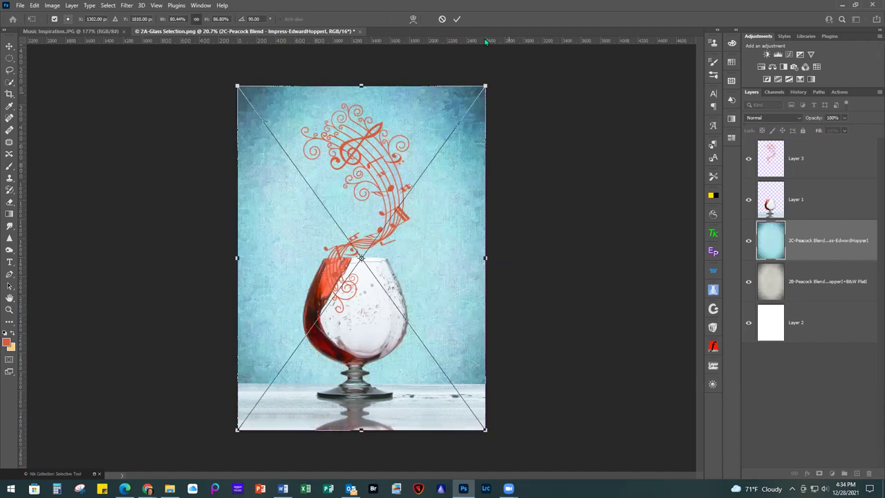
pyautogui.click(457, 19)
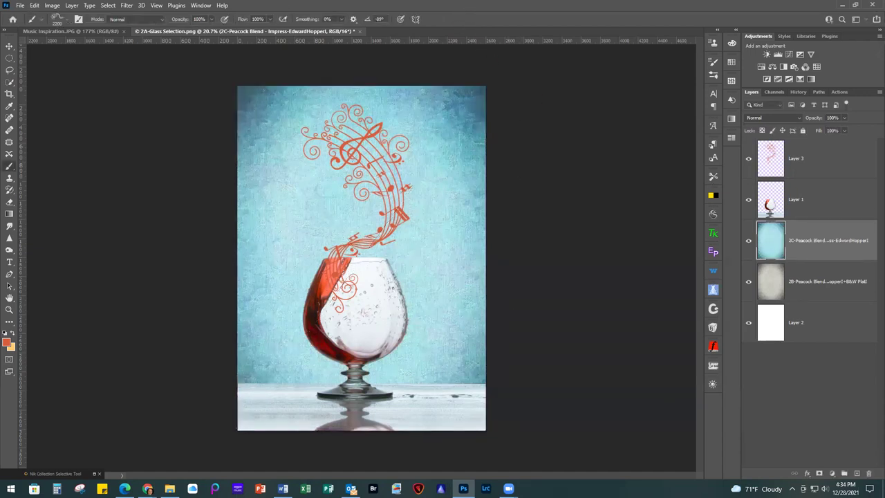
# Step: Lower the blue texture layer's opacity to 53%, then bring in the 2D-Teal 6 image
pyautogui.click(845, 118)
pyautogui.moveTo(846, 131); pyautogui.dragTo(829, 131)
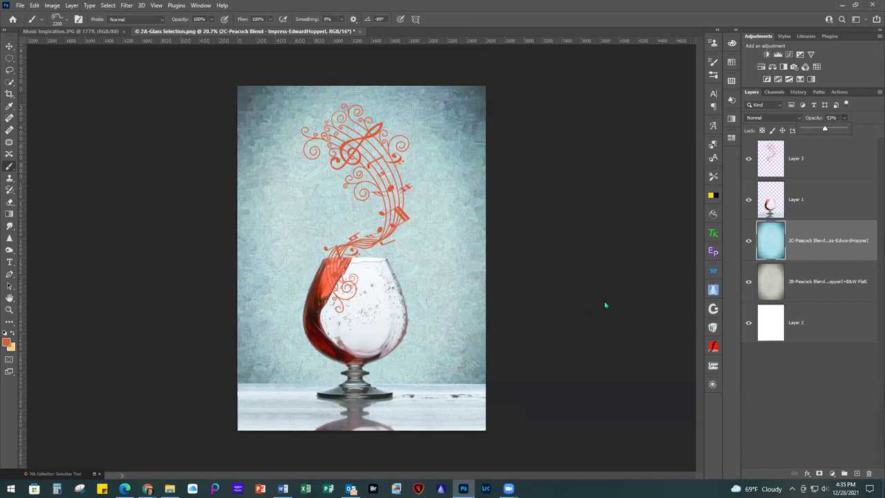
pyautogui.press('Return')
pyautogui.moveTo(797, 184); pyautogui.dragTo(430, 228)
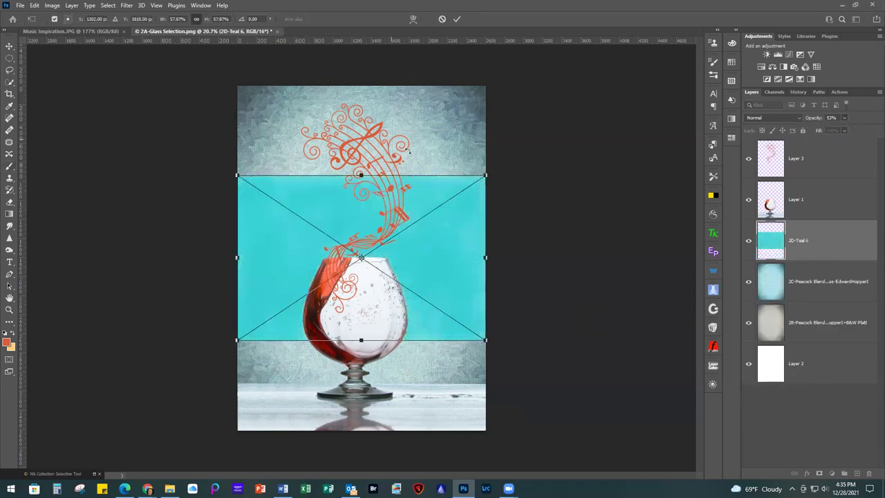
# Step: Rotate the 2D-Teal 6 texture 90° and scale it to fill the canvas
pyautogui.moveTo(496, 166); pyautogui.dragTo(450, 360)
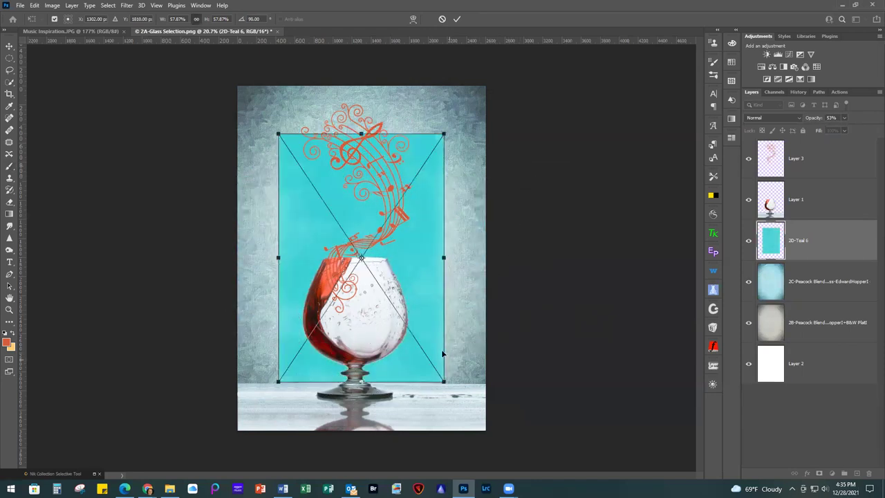
pyautogui.moveTo(415, 275); pyautogui.dragTo(376, 228)
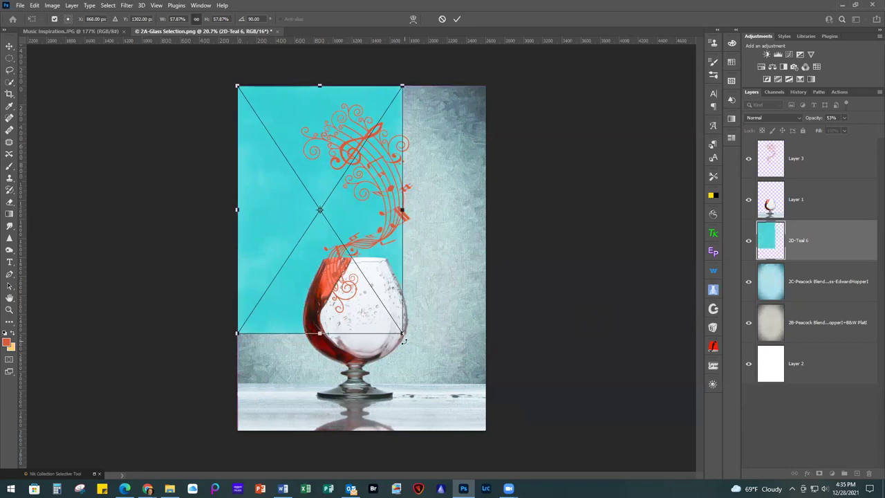
pyautogui.moveTo(404, 334); pyautogui.dragTo(493, 430)
pyautogui.click(457, 19)
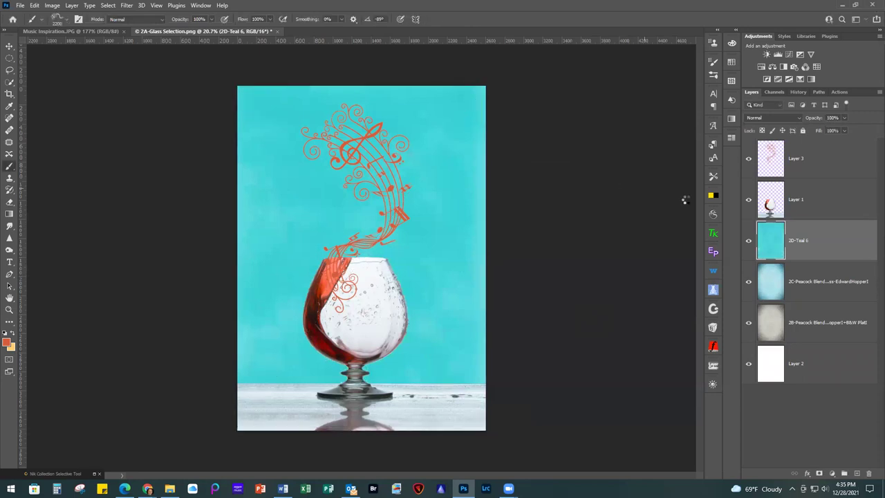
# Step: Set the teal layer's blend mode to Soft Light at 84% opacity
pyautogui.click(765, 119)
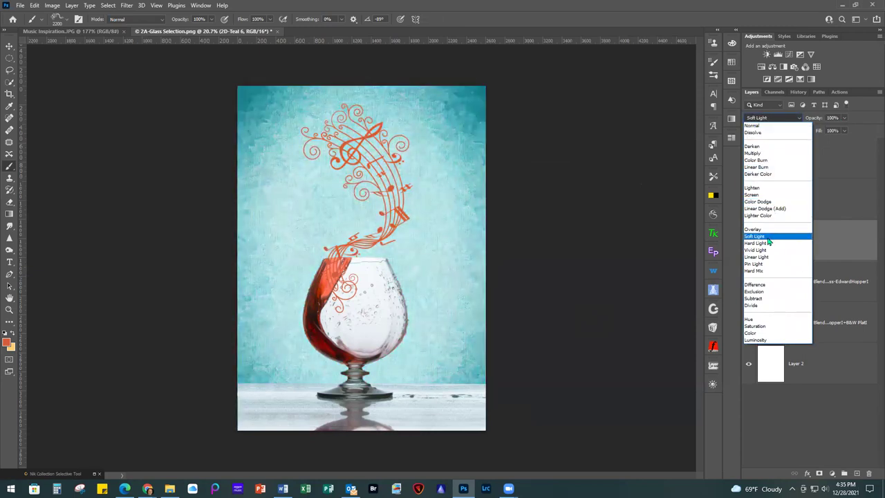
pyautogui.click(767, 238)
pyautogui.click(844, 117)
pyautogui.moveTo(844, 129); pyautogui.dragTo(838, 132)
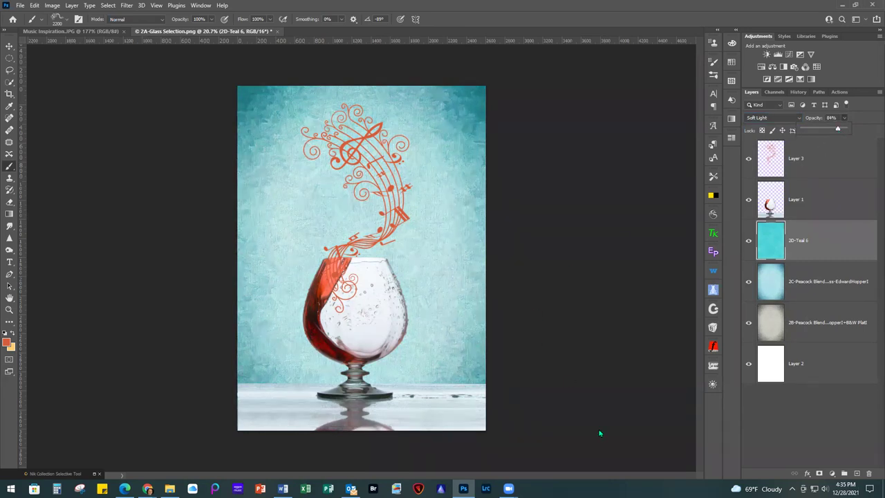
pyautogui.click(9, 46)
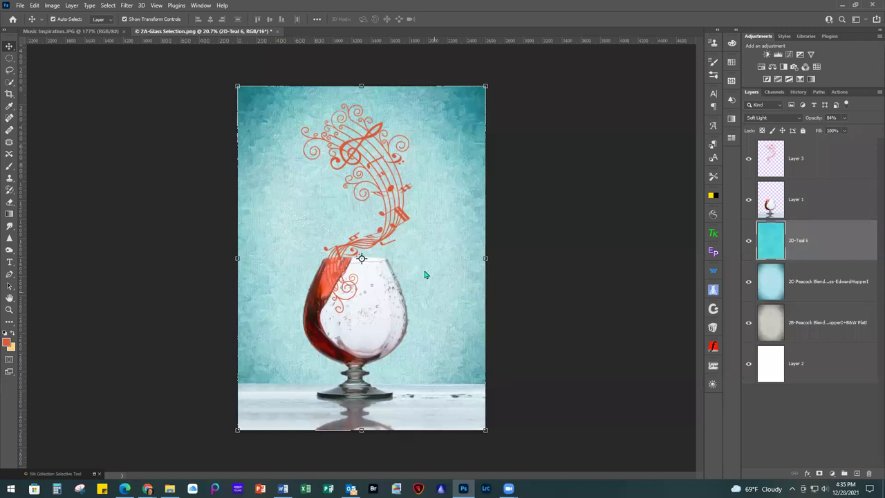
# Step: On Layer 3, erase the orange music notes lying inside the wine glass
pyautogui.click(818, 161)
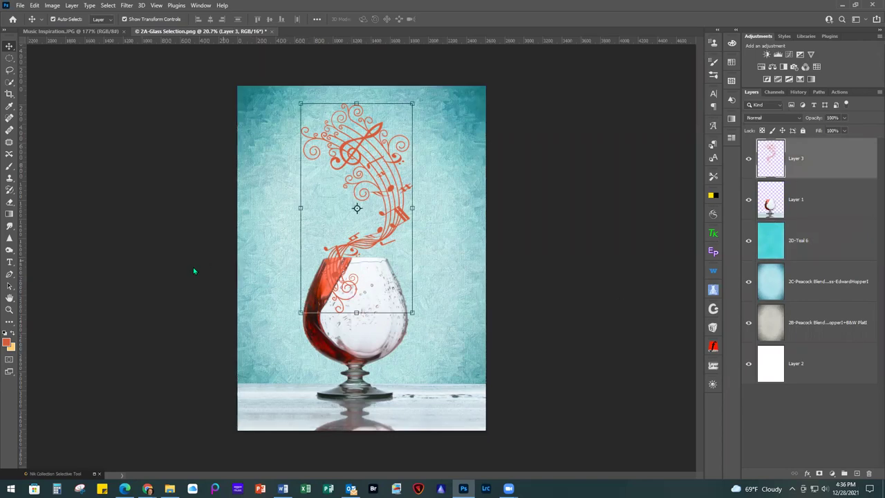
pyautogui.scroll(2, 295, 338)
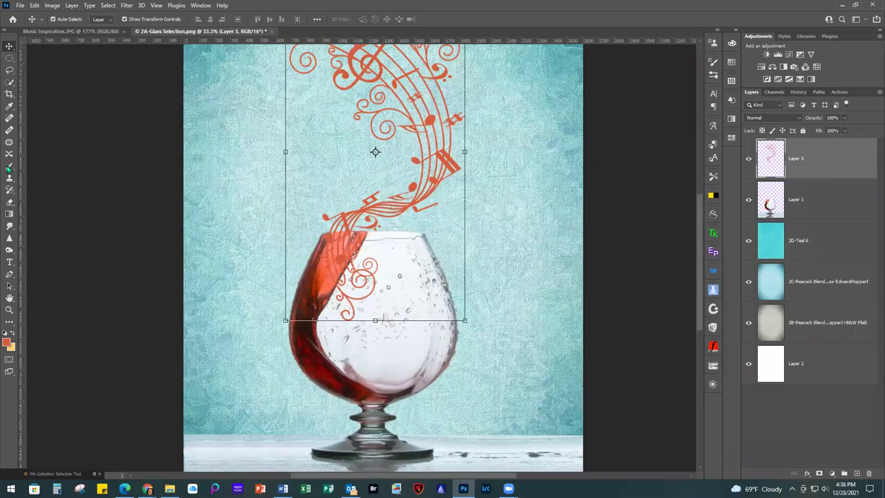
pyautogui.click(10, 202)
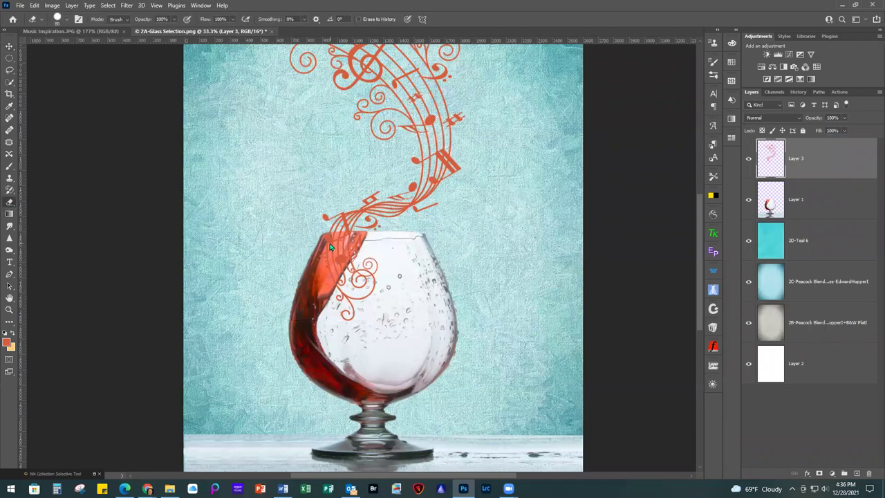
pyautogui.moveTo(327, 242)
pyautogui.mouseDown()
pyautogui.moveTo(371, 241)
pyautogui.moveTo(328, 250)
pyautogui.moveTo(354, 251)
pyautogui.moveTo(325, 262)
pyautogui.moveTo(400, 263)
pyautogui.moveTo(320, 294)
pyautogui.moveTo(333, 274)
pyautogui.moveTo(381, 253)
pyautogui.moveTo(359, 269)
pyautogui.moveTo(330, 313)
pyautogui.moveTo(375, 288)
pyautogui.moveTo(350, 327)
pyautogui.mouseUp()
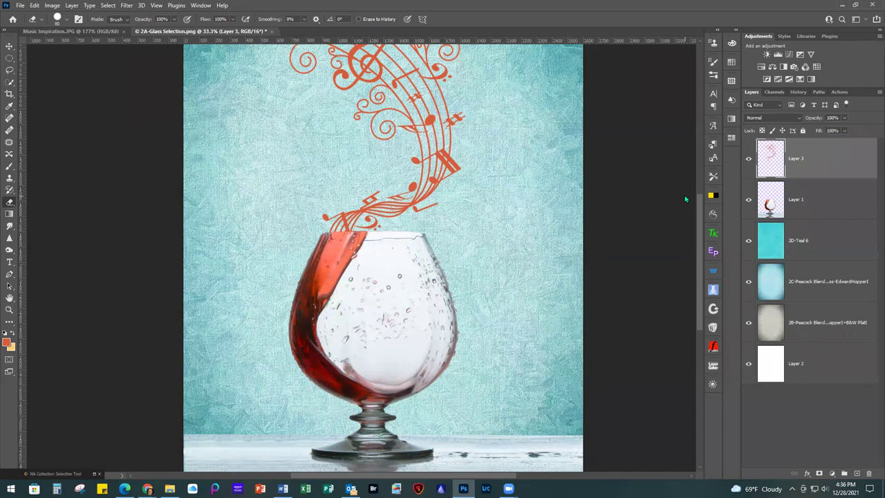
pyautogui.click(828, 207)
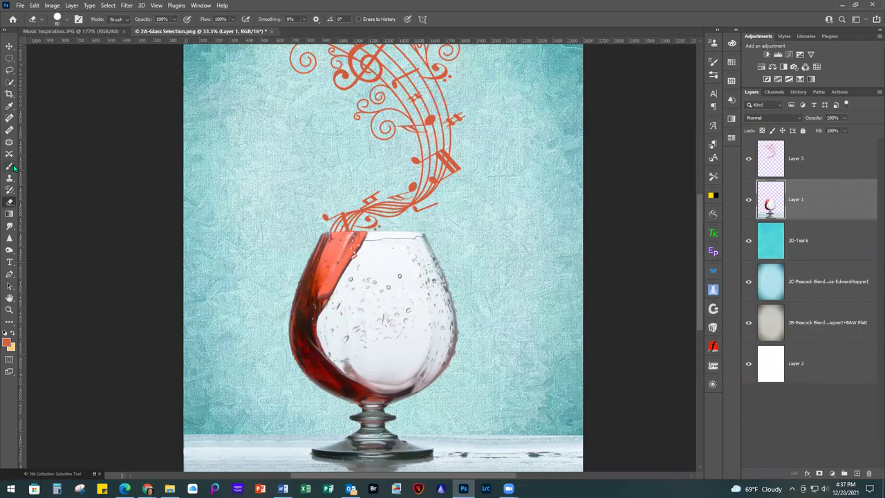
# Step: Quick-select the clear glass interior and copy it to a new Layer 4
pyautogui.click(10, 82)
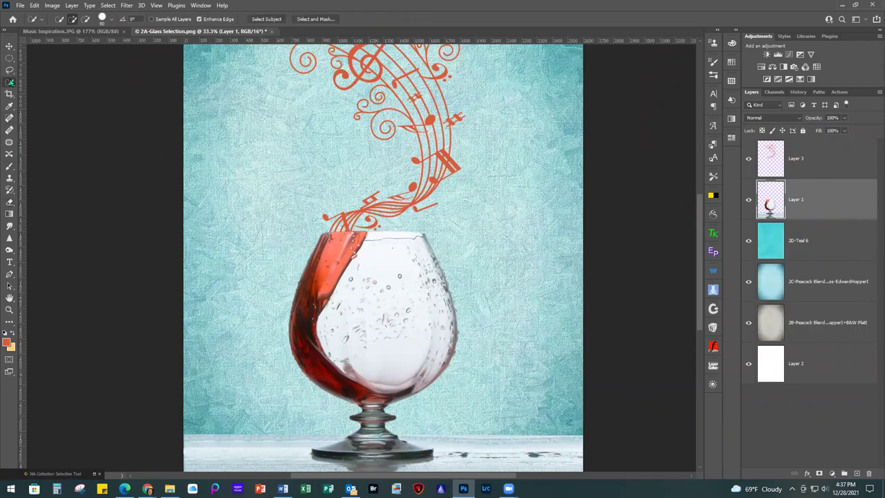
pyautogui.moveTo(377, 246)
pyautogui.mouseDown()
pyautogui.moveTo(347, 316)
pyautogui.moveTo(358, 329)
pyautogui.moveTo(402, 341)
pyautogui.moveTo(398, 379)
pyautogui.mouseUp()
pyautogui.hotkey('ctrl', 'j')
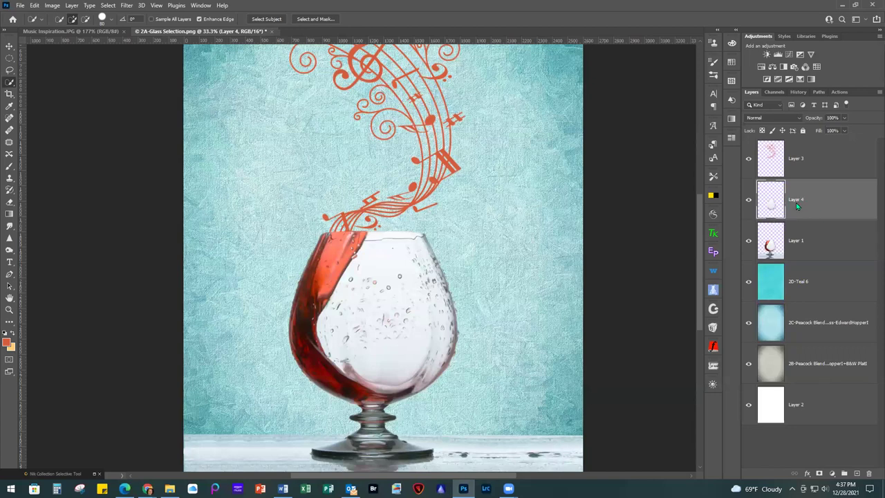
# Step: Blend Layer 4 as Linear Burn and clear the selection
pyautogui.click(767, 118)
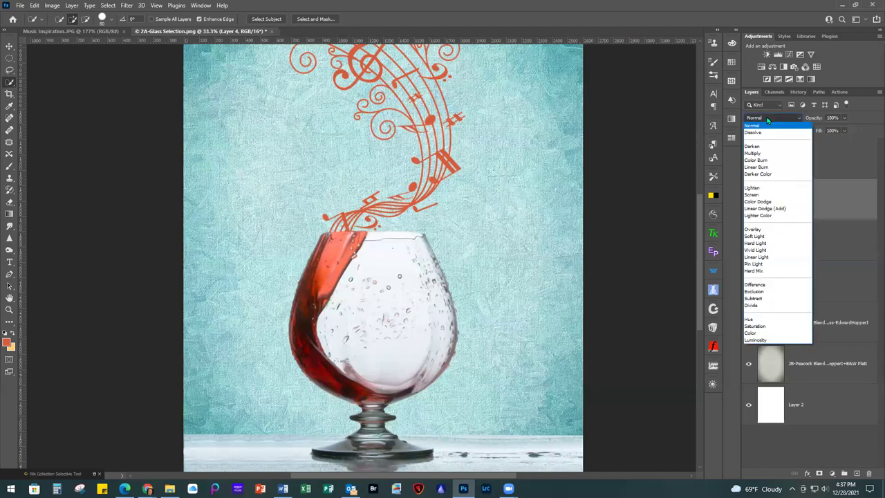
pyautogui.click(759, 168)
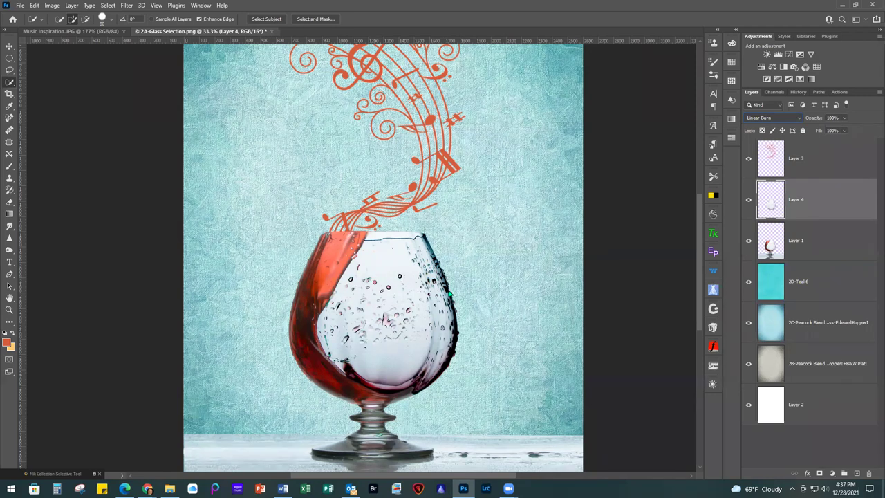
pyautogui.click(381, 243)
pyautogui.hotkey('ctrl', 'd')
pyautogui.scroll(-1, 551, 284)
pyautogui.scroll(1, 591, 305)
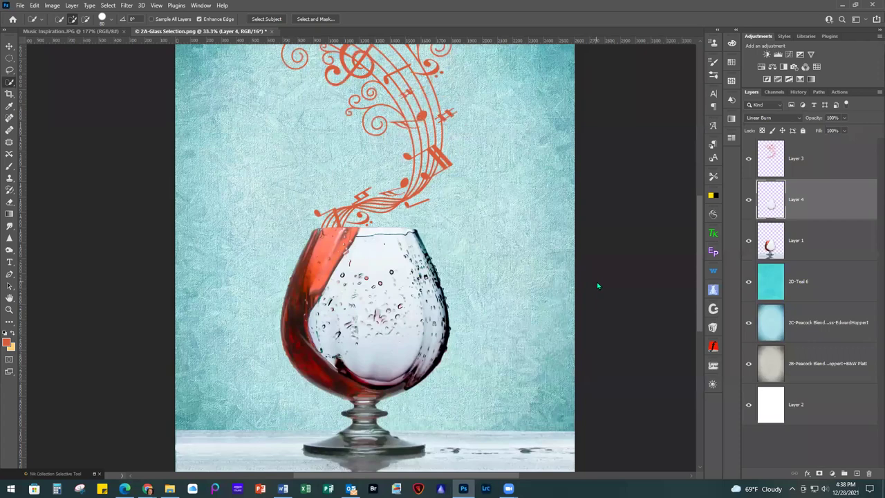
pyautogui.scroll(3, 545, 219)
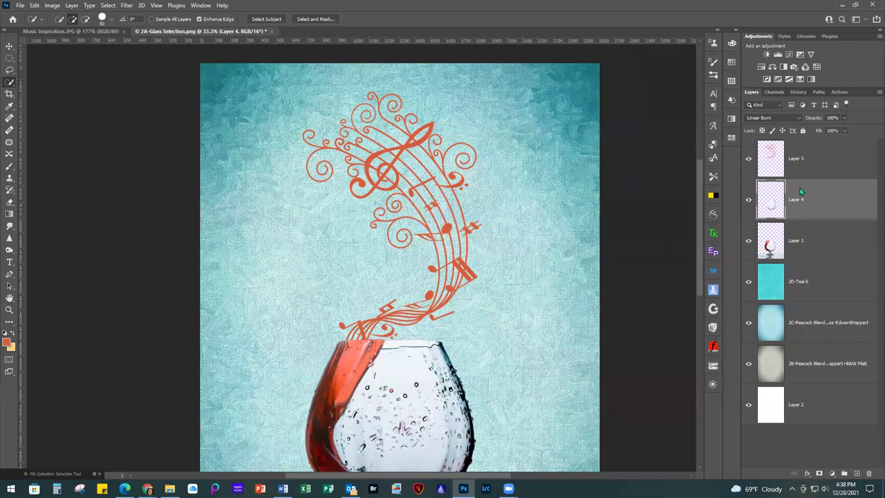
pyautogui.click(834, 159)
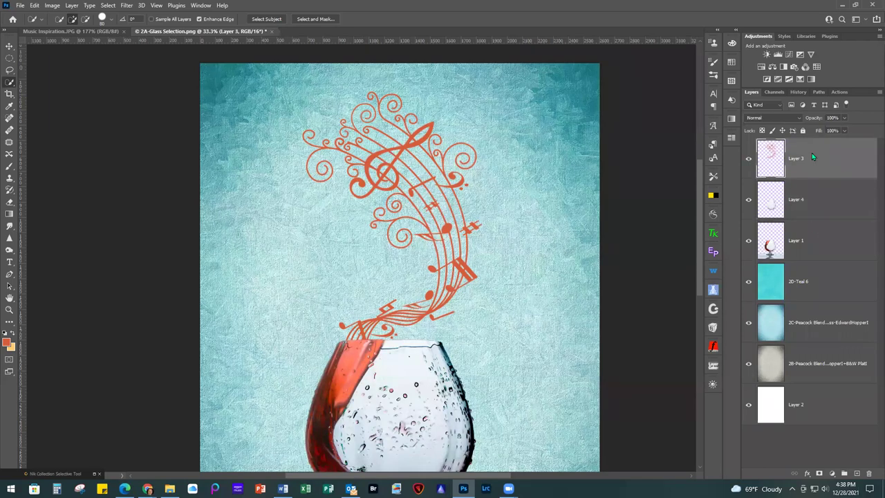
# Step: Give Layer 3's music notes Bevel & Emboss and a Drop Shadow at a 150° angle
pyautogui.doubleClick(851, 159)
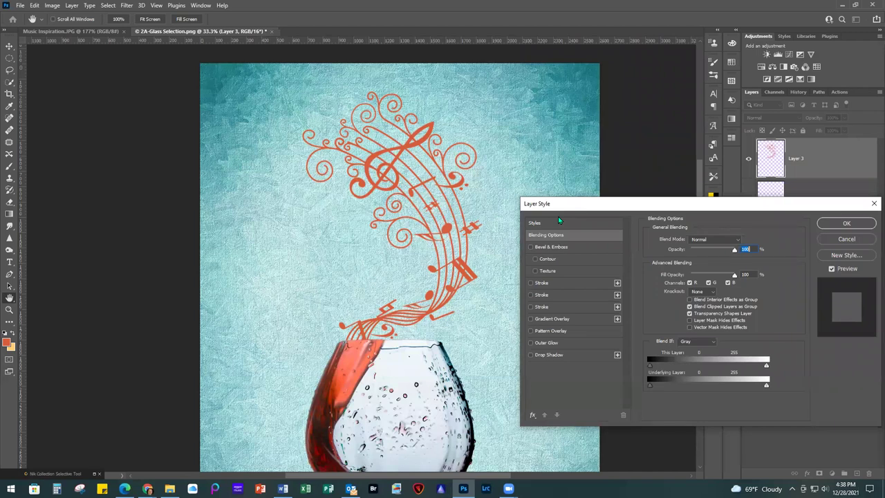
pyautogui.click(580, 246)
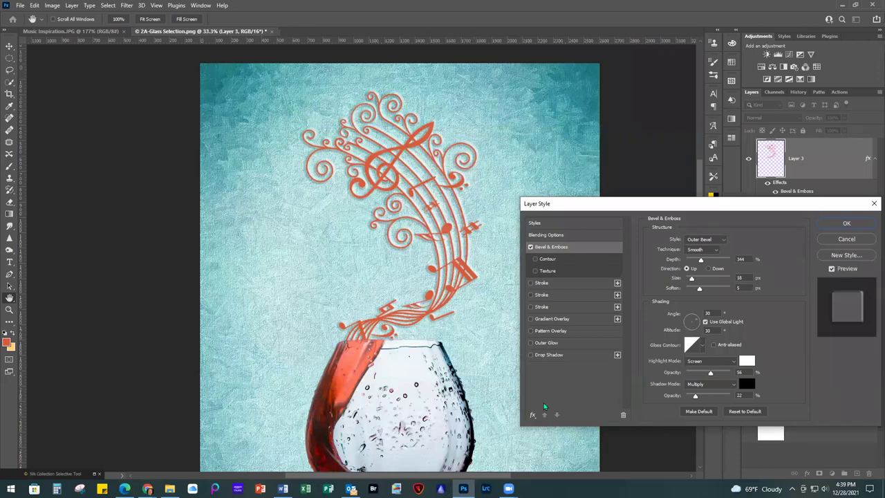
pyautogui.click(553, 354)
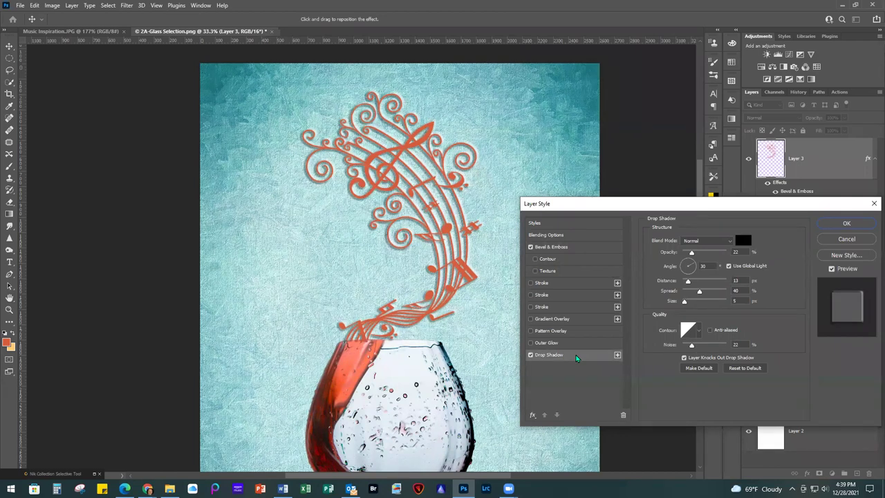
pyautogui.doubleClick(700, 266)
pyautogui.write('150')
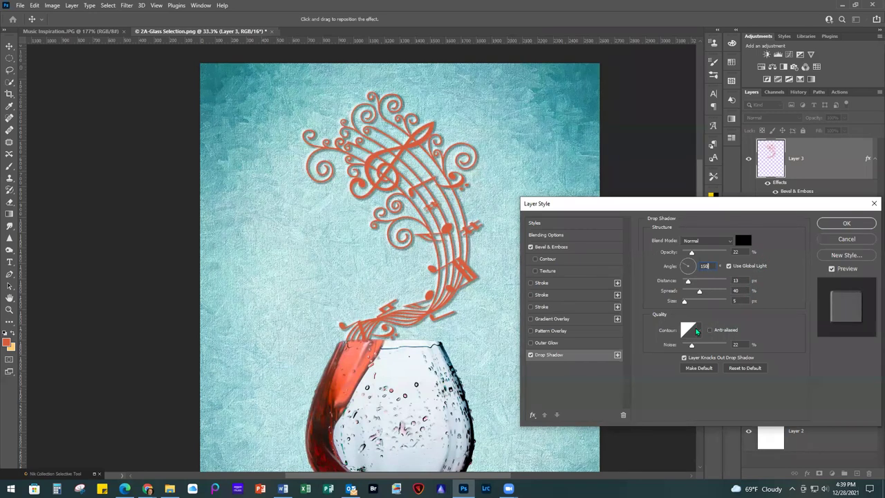
pyautogui.click(846, 224)
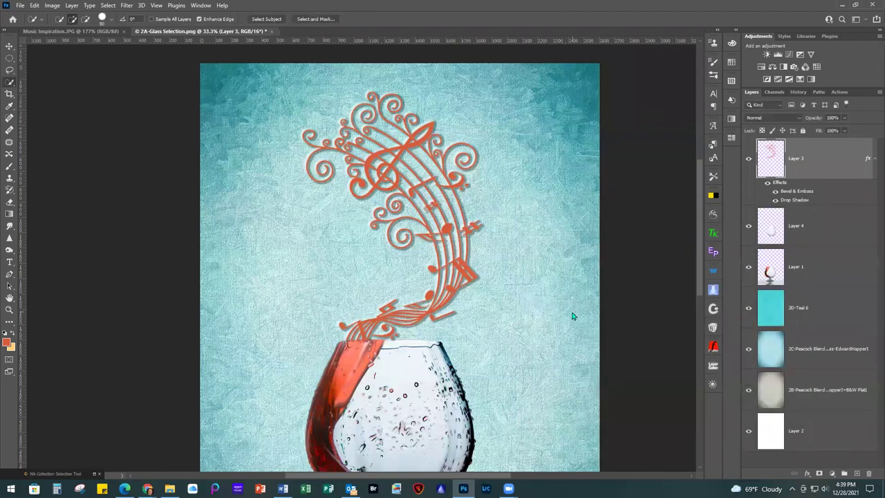
pyautogui.scroll(-1, 553, 325)
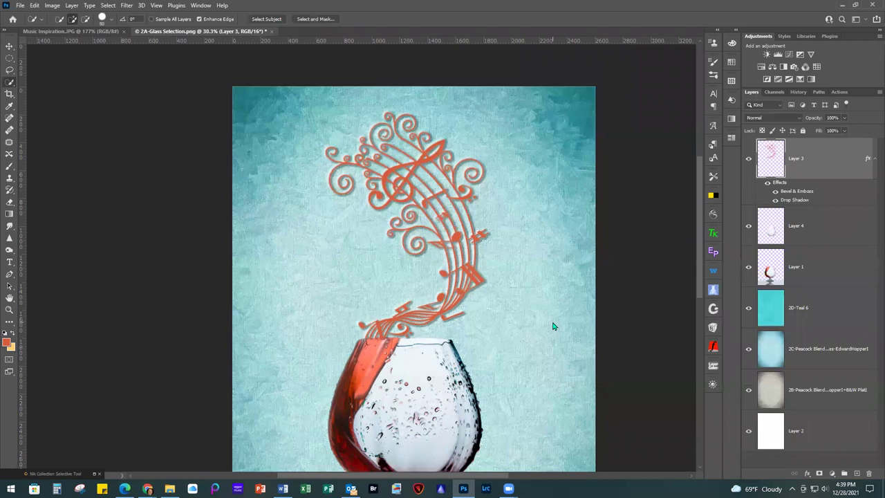
pyautogui.moveTo(698, 233); pyautogui.dragTo(705, 267)
pyautogui.scroll(-1, 640, 259)
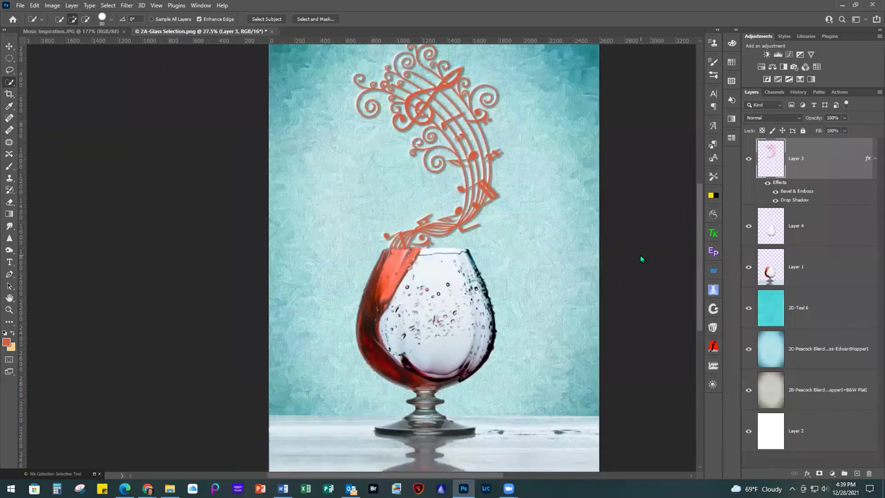
pyautogui.scroll(-1, 641, 259)
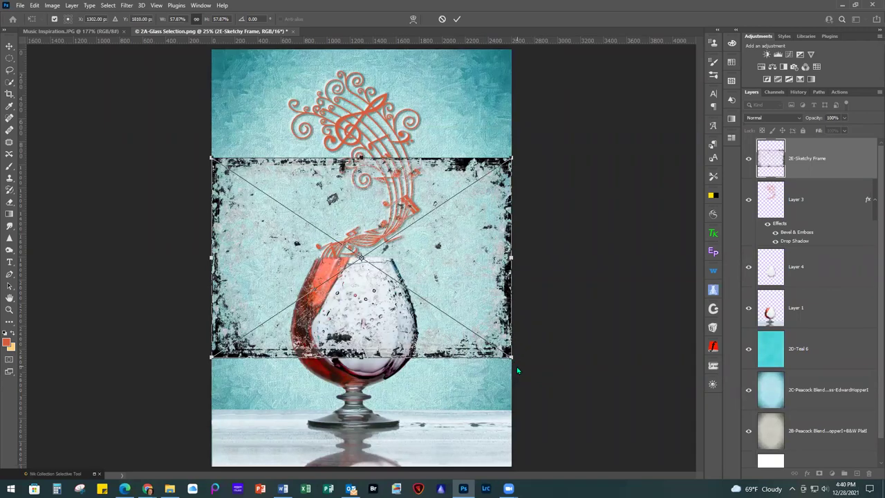
# Step: Rotate the 2E-Sketchy Frame -90°, align it top-left, and stretch it over the canvas
pyautogui.moveTo(518, 368)
pyautogui.mouseDown()
pyautogui.moveTo(544, 206)
pyautogui.moveTo(472, 116)
pyautogui.mouseUp()
pyautogui.moveTo(428, 282)
pyautogui.mouseDown()
pyautogui.moveTo(391, 231)
pyautogui.moveTo(361, 214)
pyautogui.mouseUp()
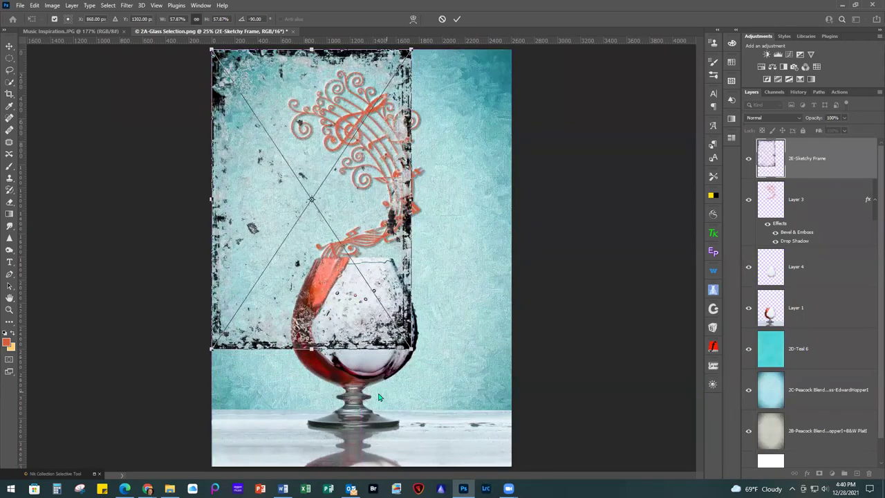
pyautogui.moveTo(411, 349)
pyautogui.mouseDown()
pyautogui.moveTo(473, 412)
pyautogui.moveTo(509, 470)
pyautogui.mouseUp()
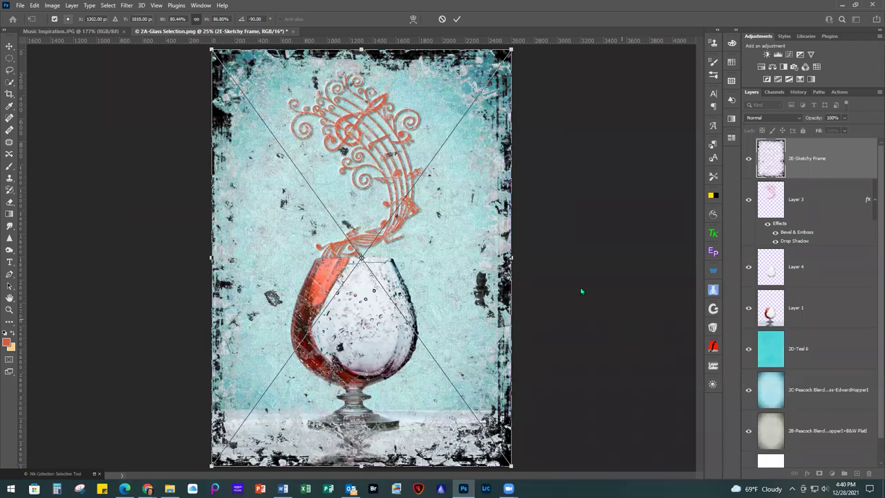
# Step: Commit the frame transform and fill its grunge with dark brown foreground colour 464336
pyautogui.click(7, 342)
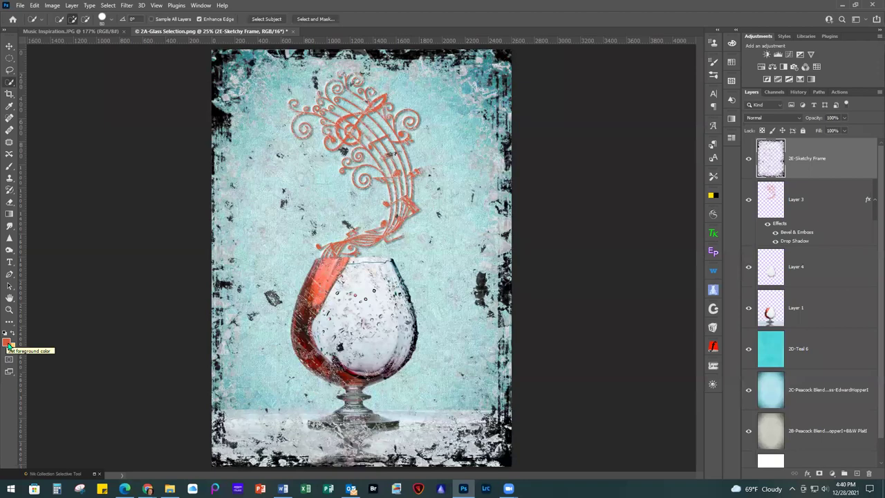
pyautogui.click(8, 342)
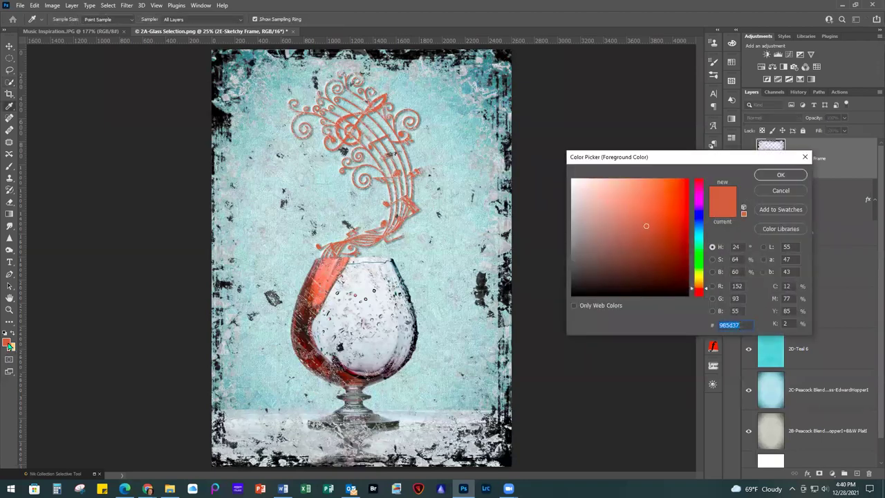
pyautogui.write('464336')
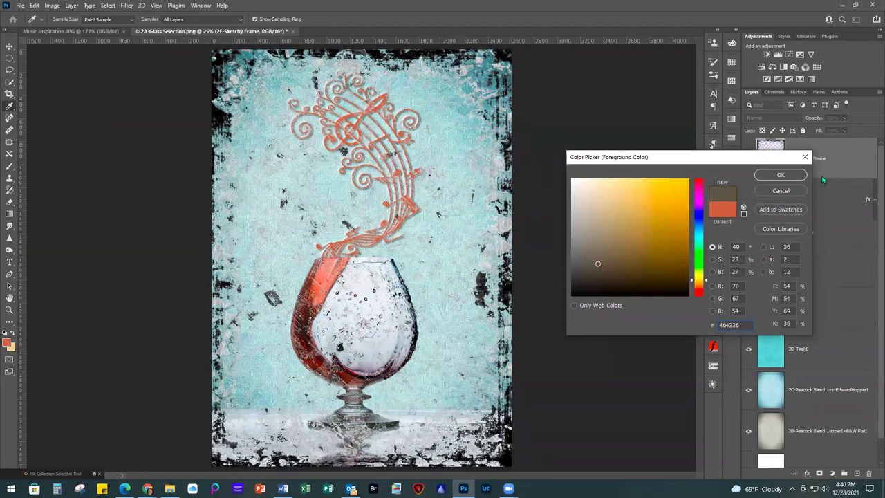
pyautogui.click(789, 176)
pyautogui.press('w')
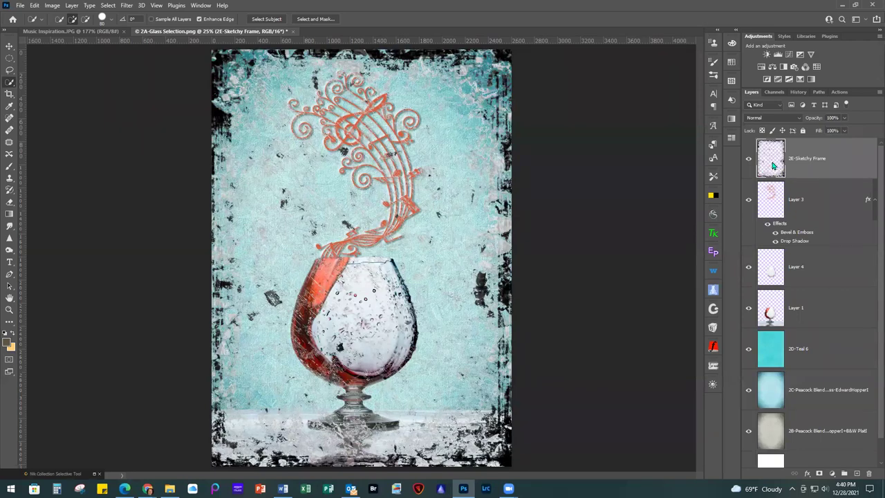
pyautogui.hotkey('ctrl', 'i')
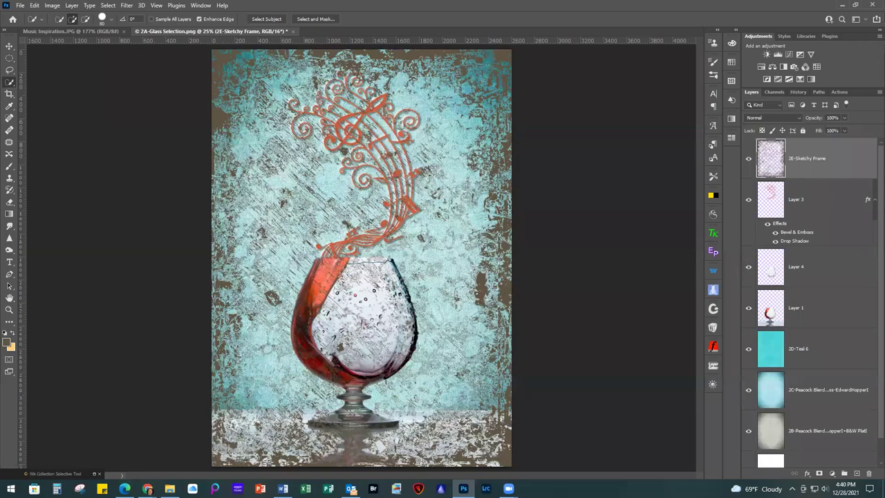
# Step: Set the Sketchy Frame layer to Color Burn blend mode at 24% opacity
pyautogui.click(765, 118)
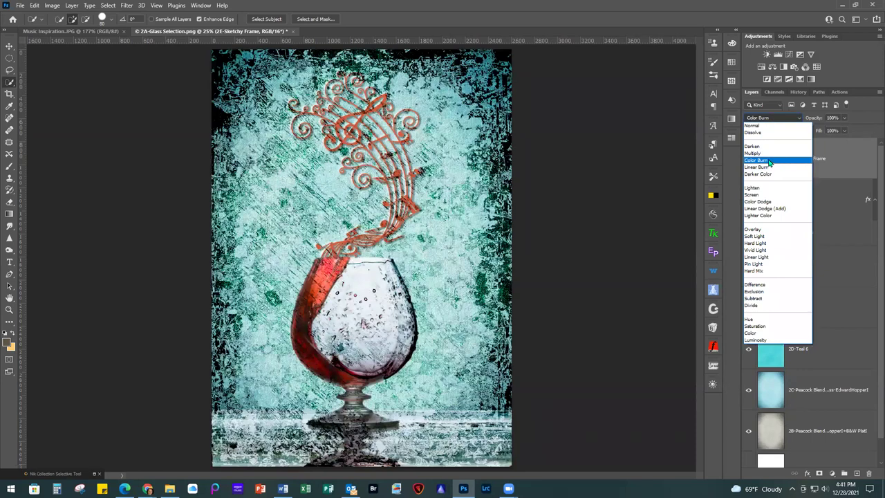
pyautogui.click(767, 161)
pyautogui.click(843, 118)
pyautogui.moveTo(844, 130); pyautogui.dragTo(812, 131)
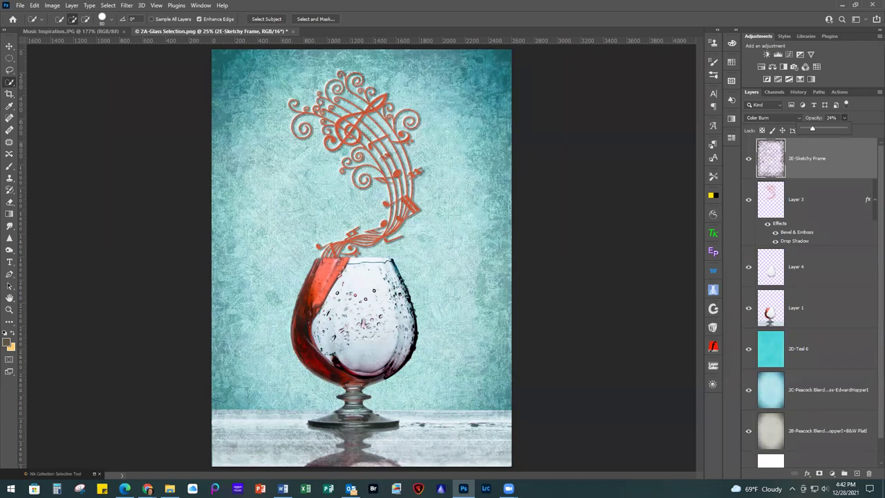
pyautogui.press('Return')
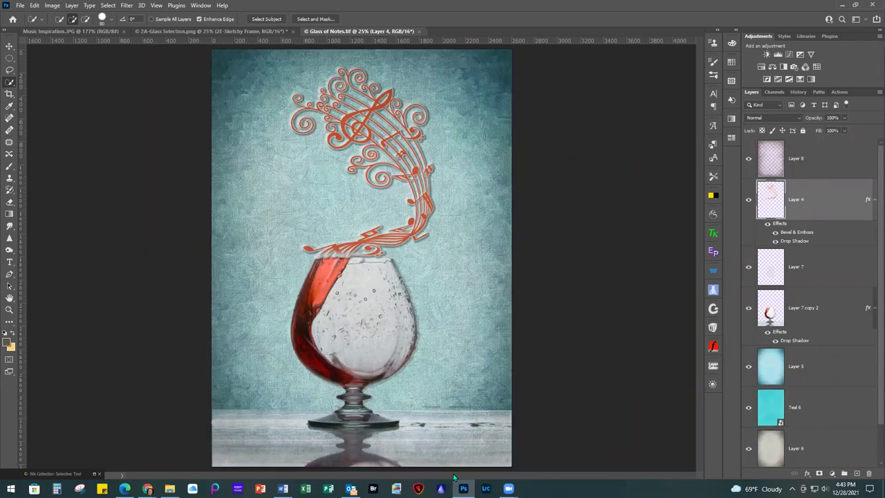
# Step: Float the Music Inspiration.JPG tab into its own window and close it
pyautogui.moveTo(59, 31); pyautogui.dragTo(602, 84)
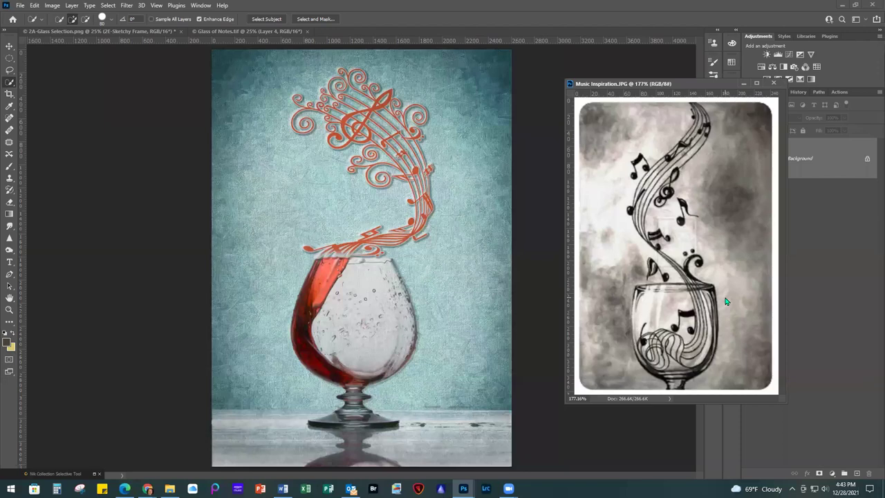
pyautogui.click(773, 83)
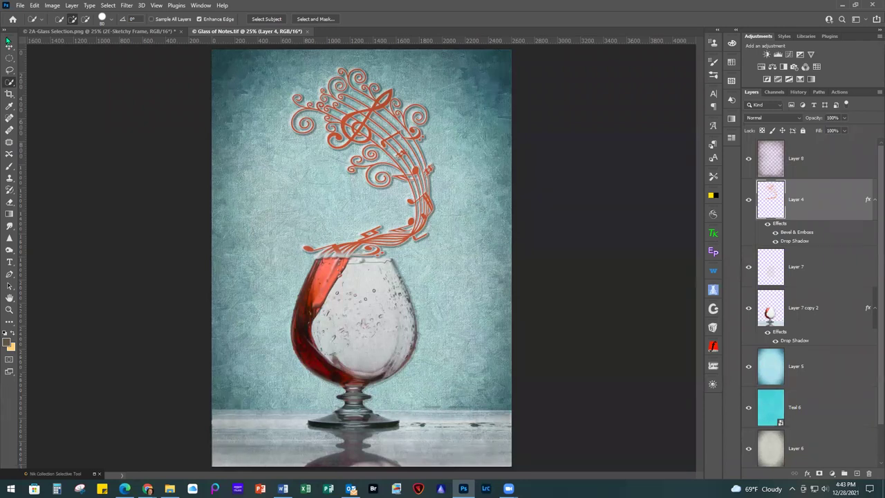
# Step: Close the Glass of Notes and 2A-Glass Selection documents, discarding unsaved changes
pyautogui.click(20, 5)
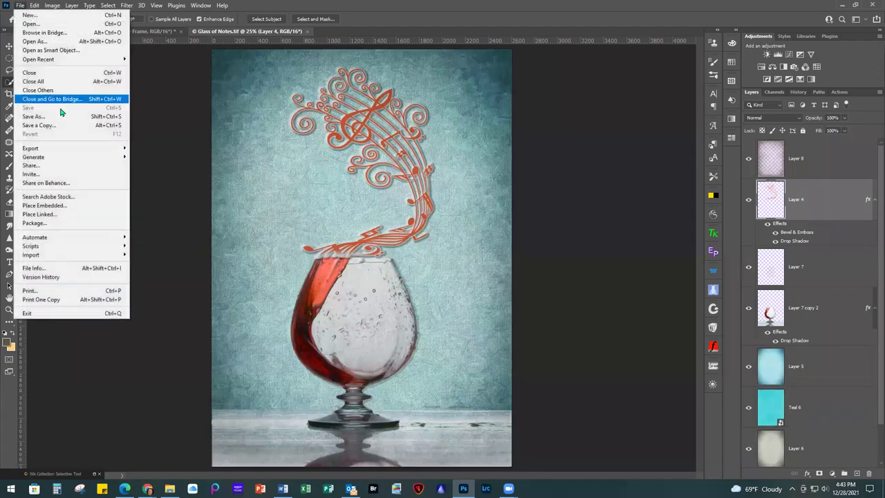
pyautogui.click(41, 72)
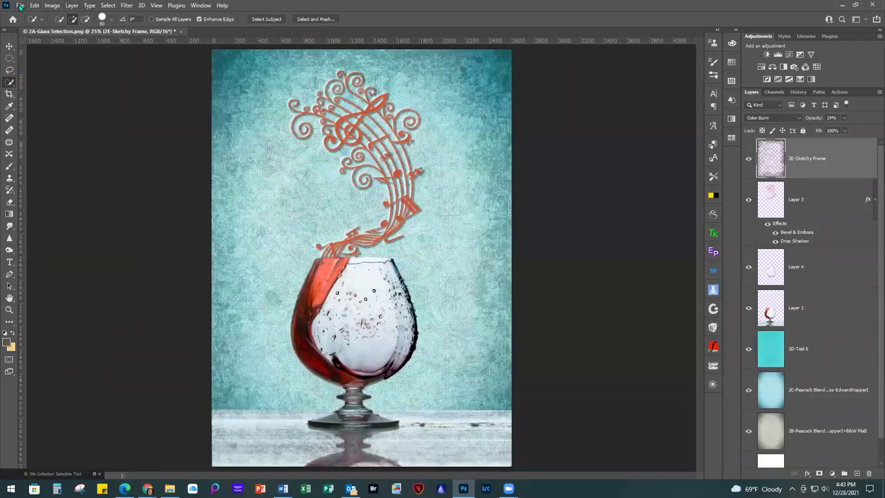
pyautogui.click(20, 5)
pyautogui.click(46, 74)
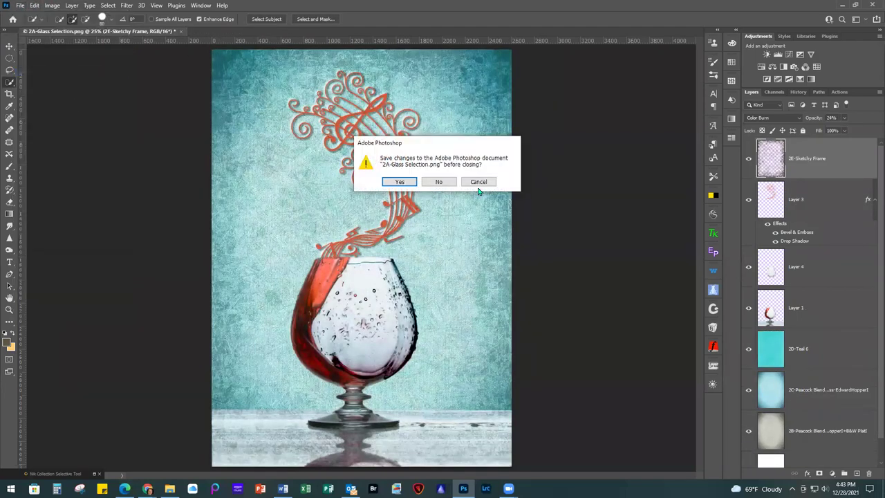
pyautogui.press('Return')
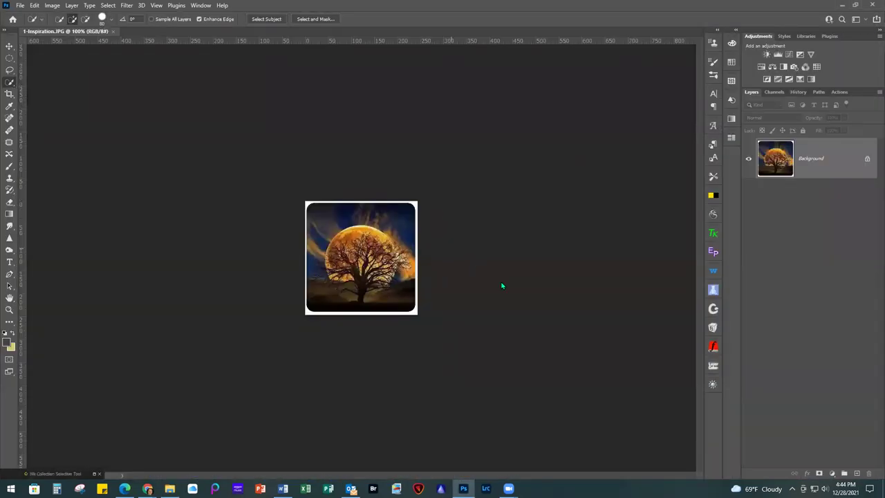
# Step: Zoom around the 1-Inspiration moon-and-tree image, then bring up the File menu
pyautogui.scroll(5, 494, 270)
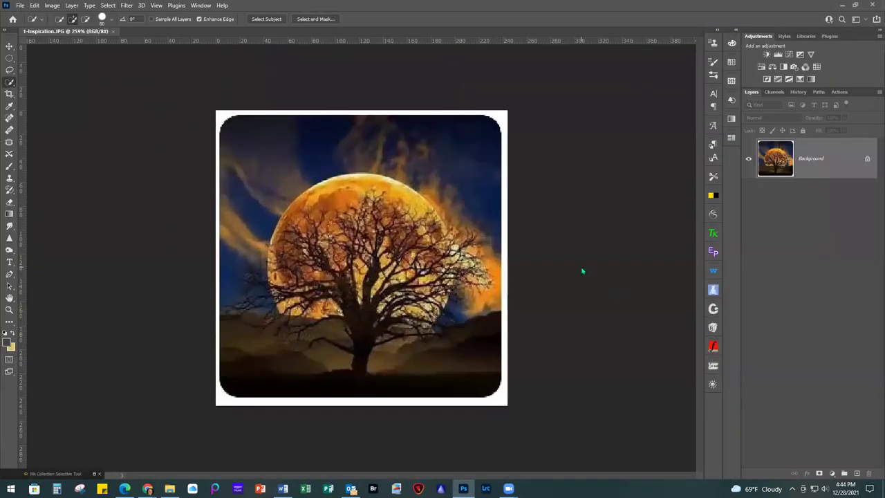
pyautogui.scroll(-2, 579, 270)
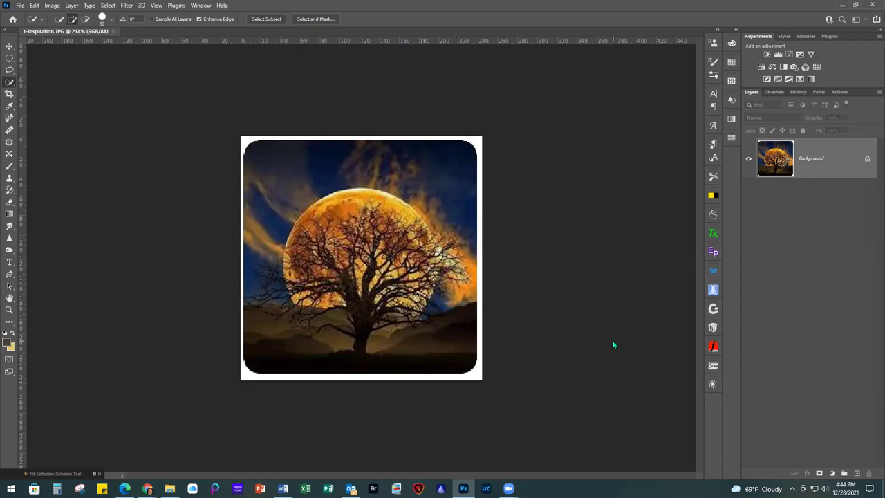
pyautogui.click(19, 6)
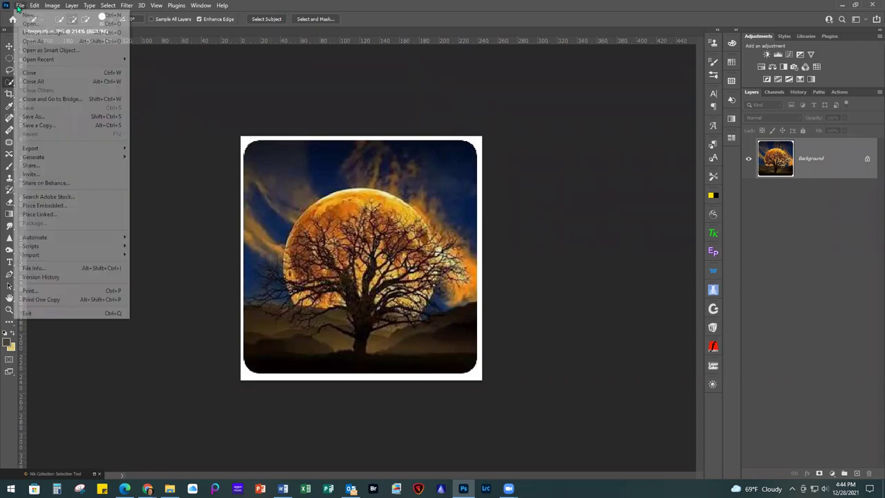
# Step: Create a 12 × 12 in, 300 ppi document and place the 3A-Blue Ridge Edited photo on it
pyautogui.click(31, 18)
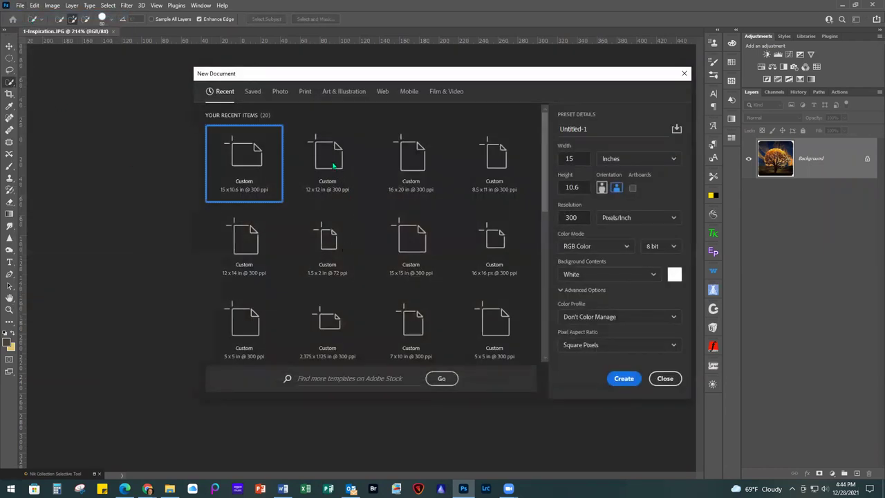
pyautogui.click(332, 164)
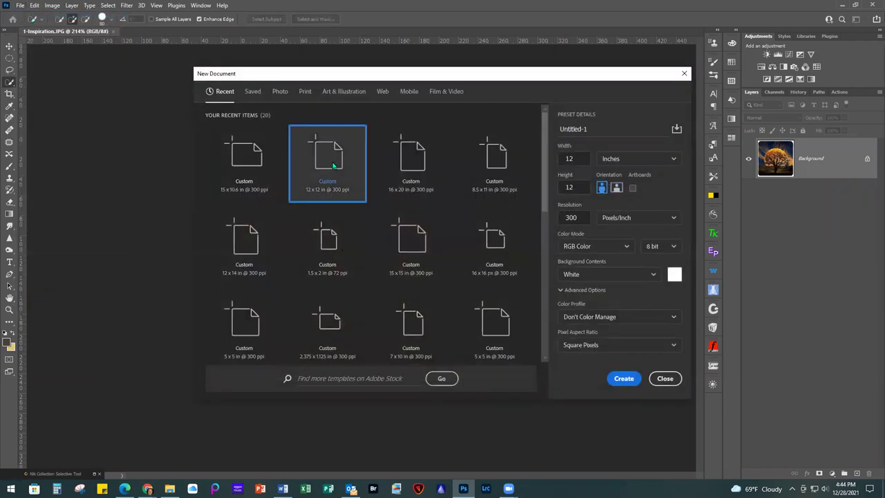
pyautogui.click(624, 379)
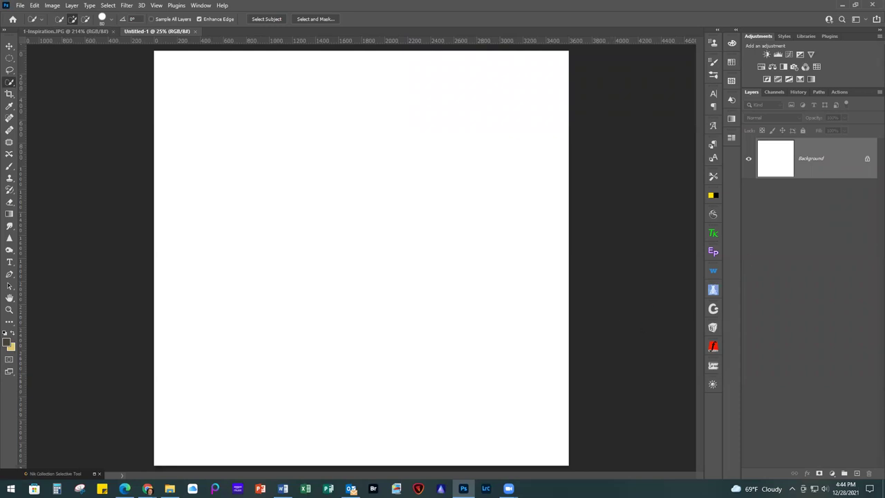
pyautogui.moveTo(573, 143); pyautogui.dragTo(337, 204)
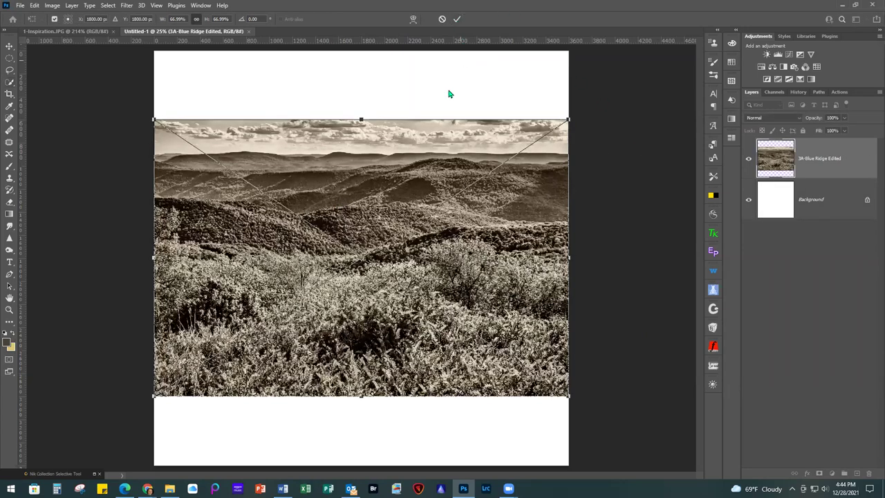
# Step: Commit the placed hills photo and delete the cloudy sky band above the ridgeline
pyautogui.click(456, 19)
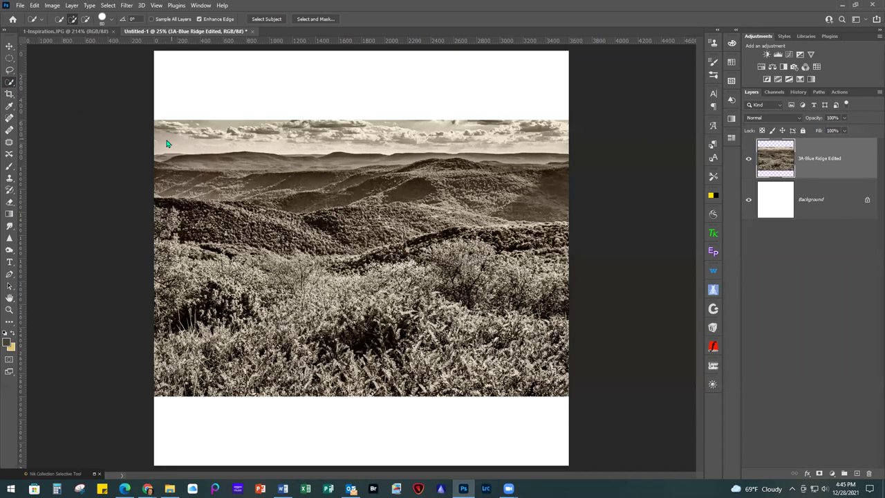
pyautogui.moveTo(162, 140)
pyautogui.mouseDown()
pyautogui.moveTo(550, 133)
pyautogui.moveTo(185, 128)
pyautogui.mouseUp()
pyautogui.press('Delete')
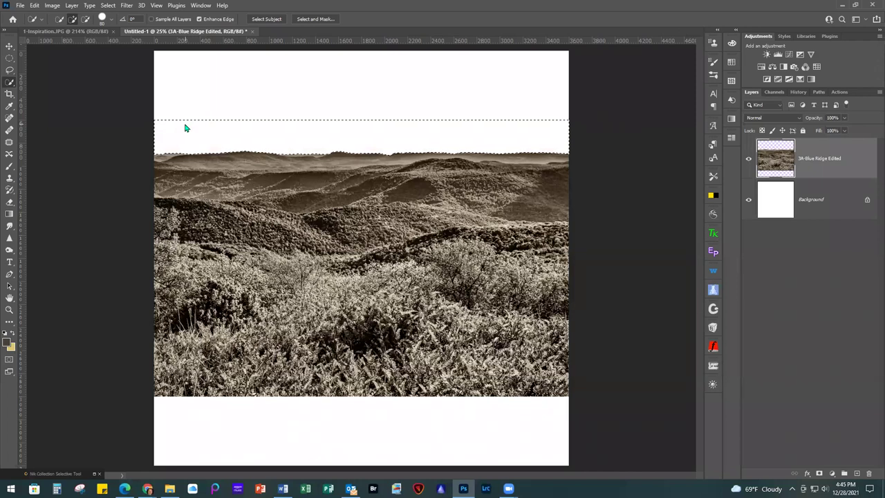
pyautogui.hotkey('ctrl', 'd')
pyautogui.click(9, 46)
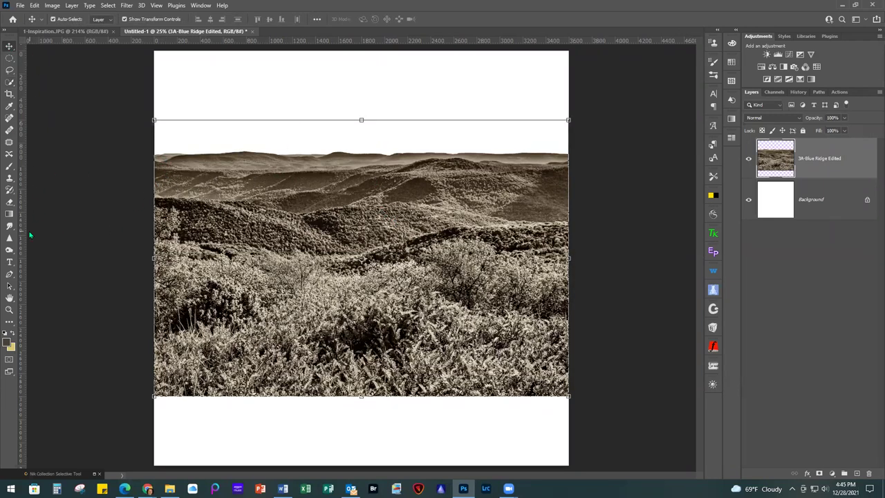
# Step: Set the ruler units to inches and drag the hills layer down to the canvas bottom
pyautogui.click(34, 5)
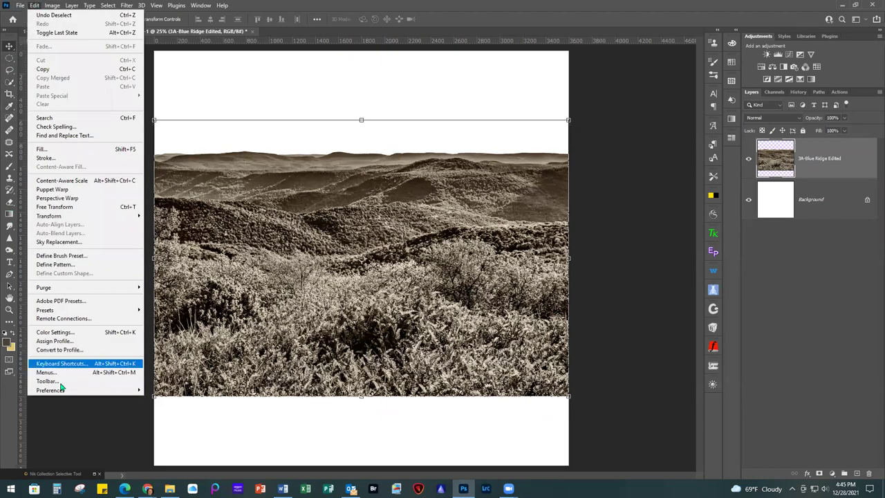
pyautogui.moveTo(62, 392)
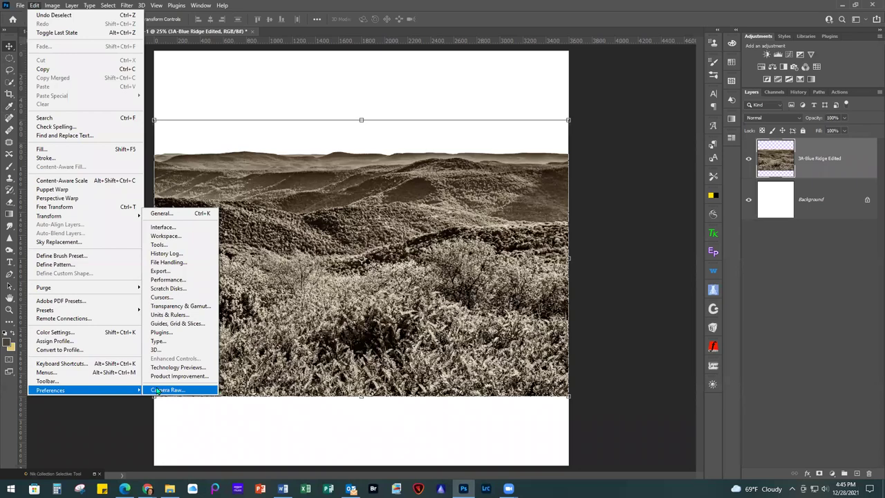
pyautogui.press('Escape')
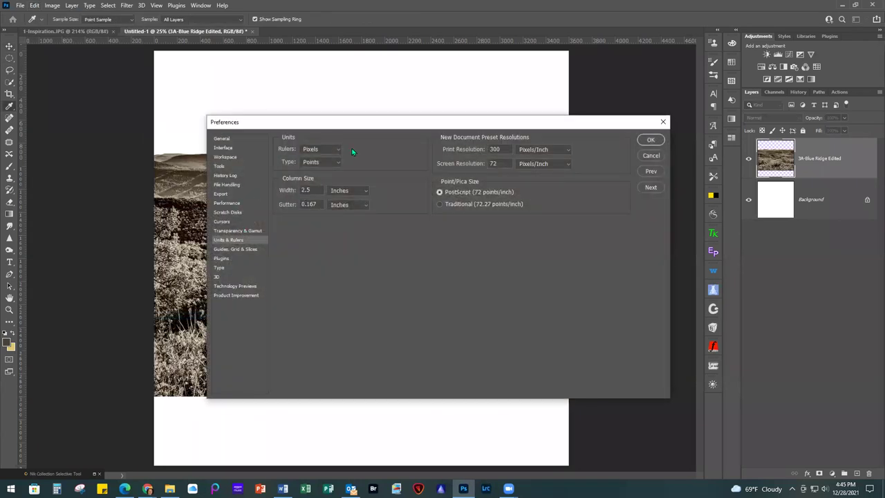
pyautogui.click(320, 149)
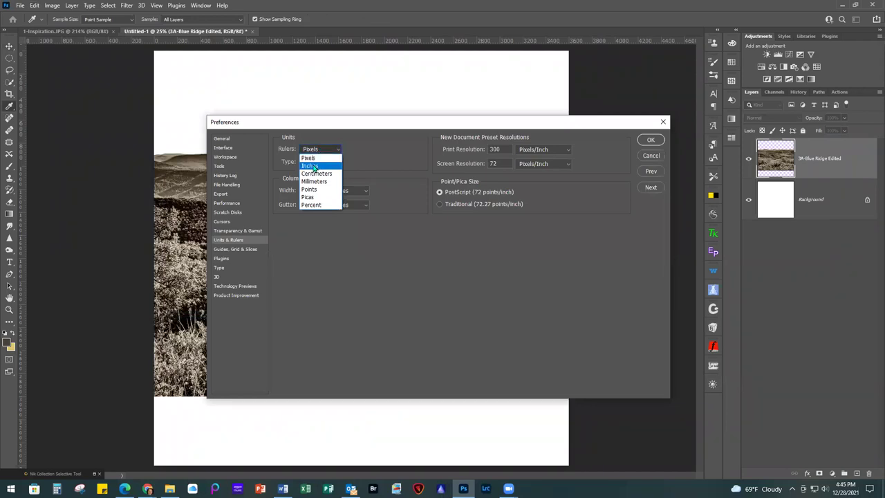
pyautogui.click(322, 164)
pyautogui.click(650, 139)
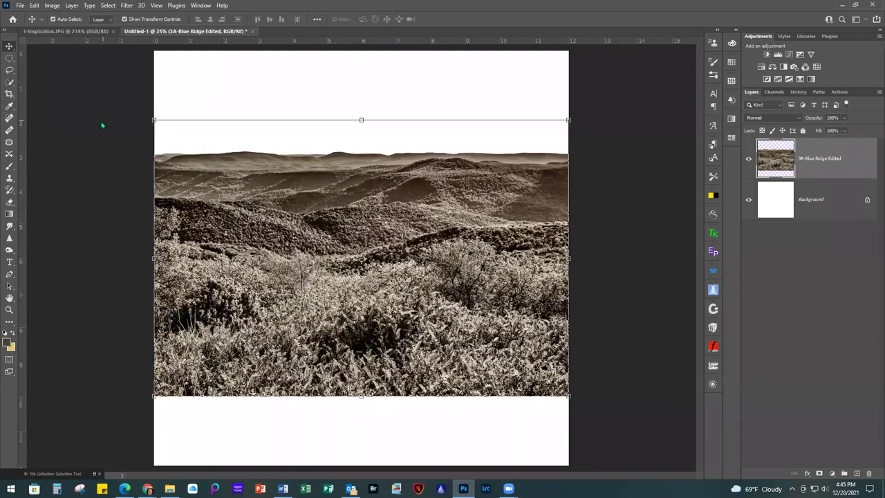
pyautogui.click(176, 158)
pyautogui.moveTo(172, 155); pyautogui.dragTo(171, 364)
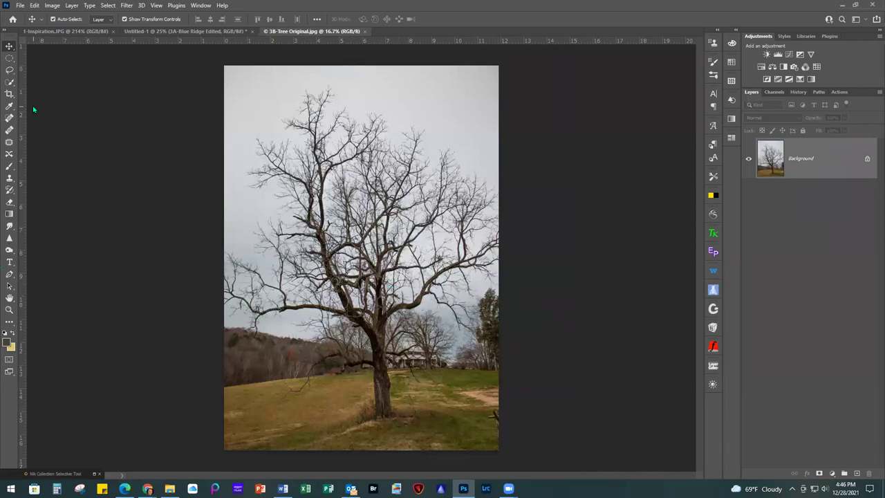
# Step: Select the grey sky around the tree branches with the Magic Wand
pyautogui.click(10, 83)
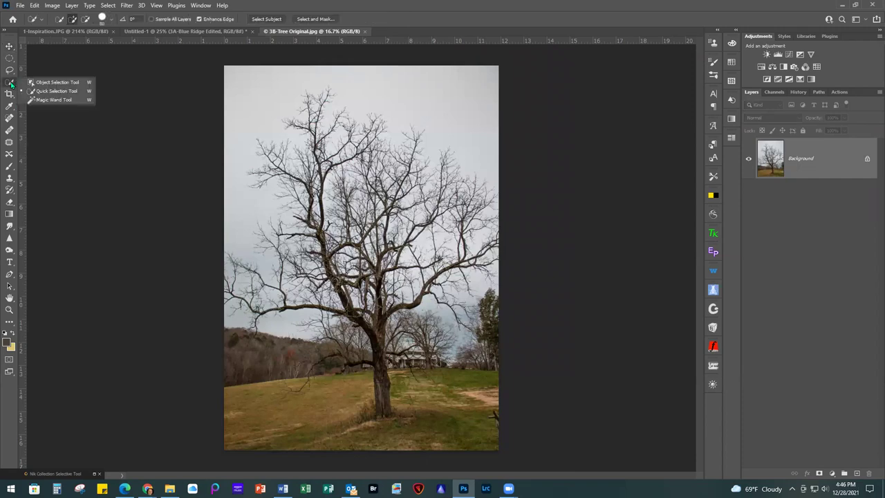
pyautogui.click(54, 100)
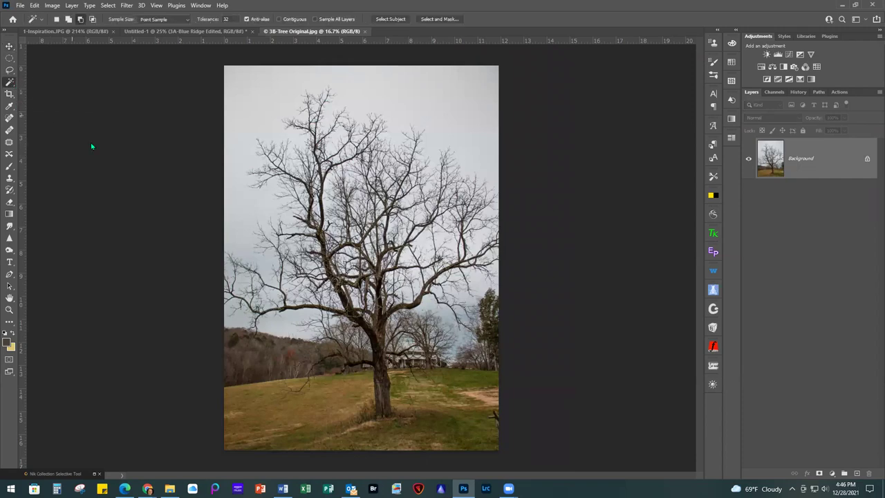
pyautogui.click(240, 201)
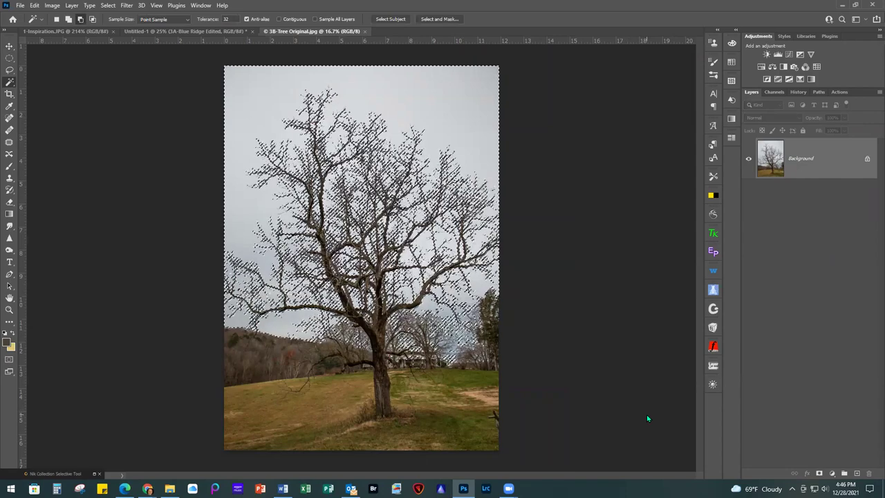
# Step: Unlock the Background, delete the selected sky, deselect, and close the tree photo without saving
pyautogui.hotkey('shift', 'F5')
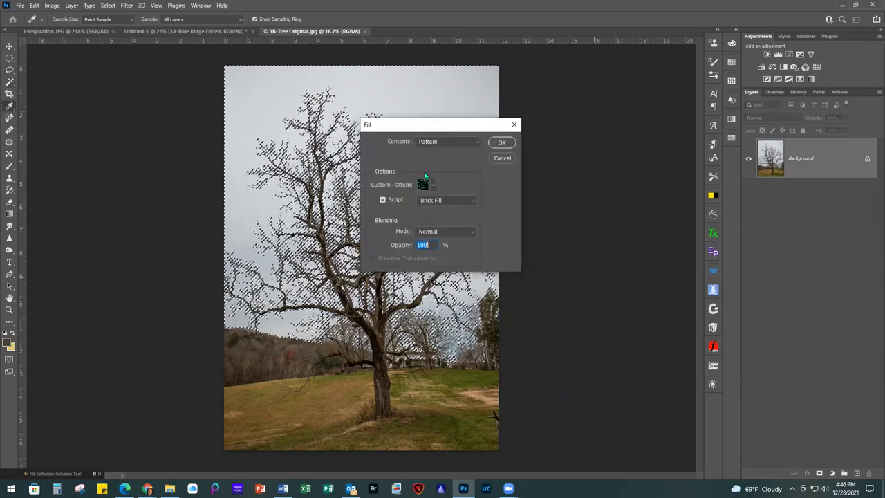
pyautogui.click(502, 158)
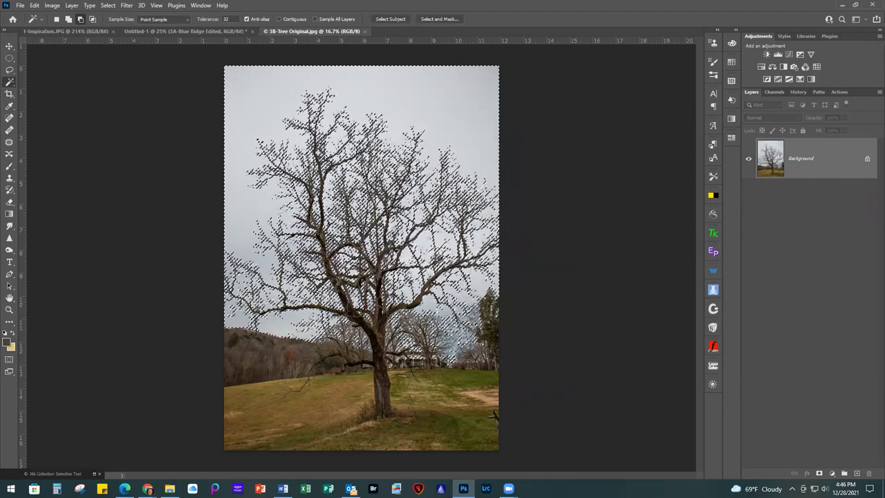
pyautogui.click(868, 160)
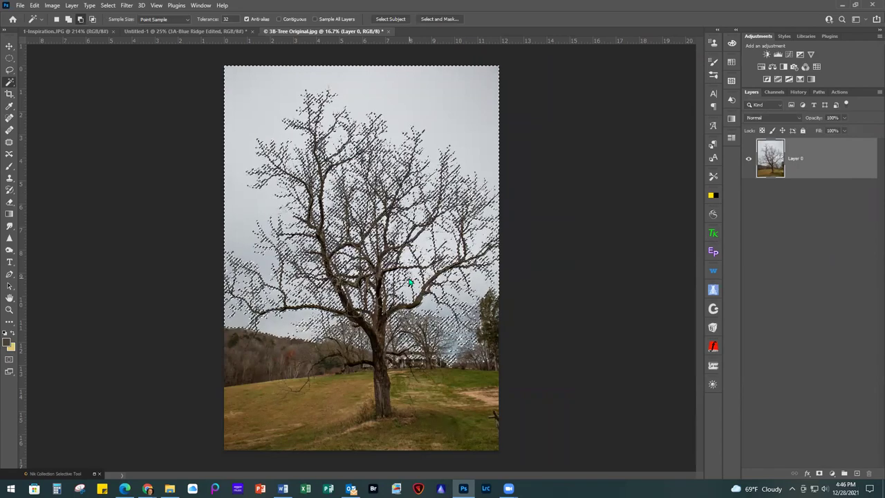
pyautogui.press('Delete')
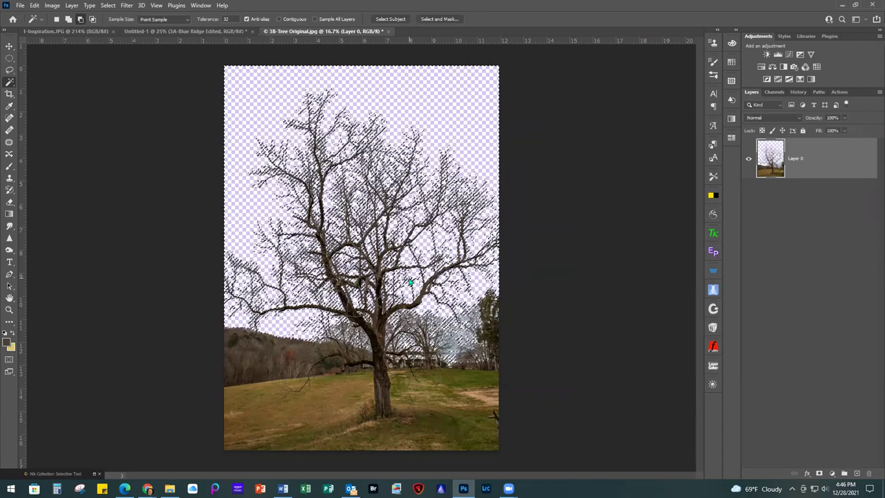
pyautogui.hotkey('ctrl', 'd')
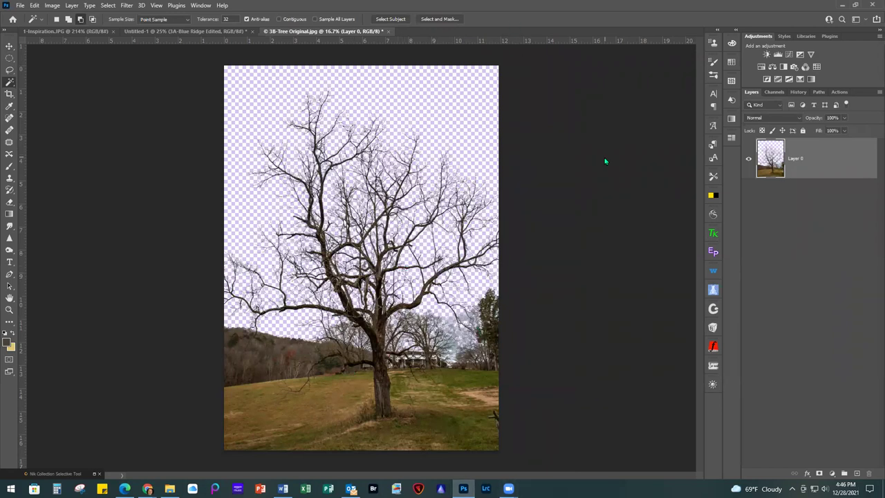
pyautogui.click(388, 31)
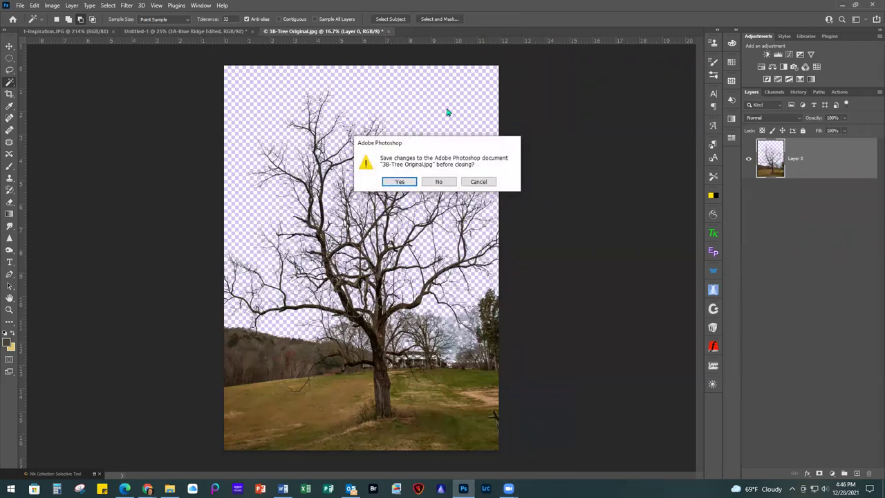
pyautogui.click(438, 181)
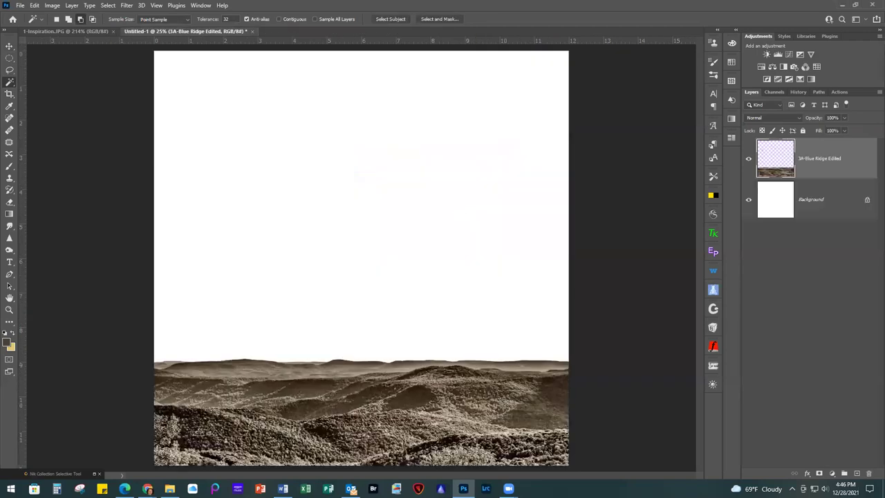
# Step: Place the cut-out tree tilted about 2° clockwise and lowered into the hills, then drag in the full moon PNG
pyautogui.moveTo(438, 182); pyautogui.dragTo(333, 272)
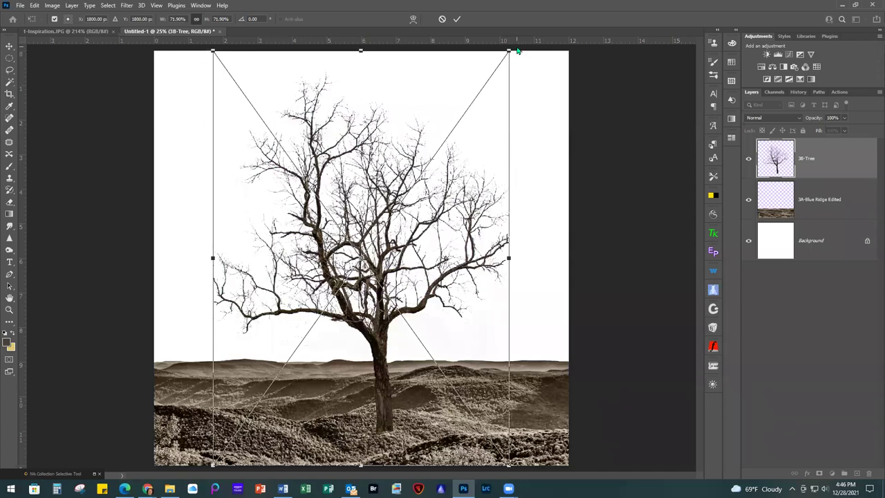
pyautogui.moveTo(517, 52); pyautogui.dragTo(522, 75)
pyautogui.moveTo(372, 342); pyautogui.dragTo(372, 374)
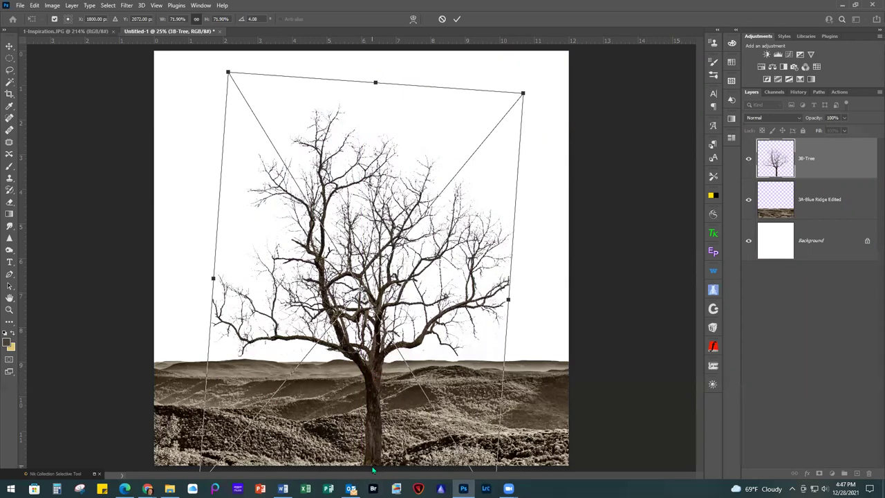
pyautogui.click(457, 20)
pyautogui.press('w')
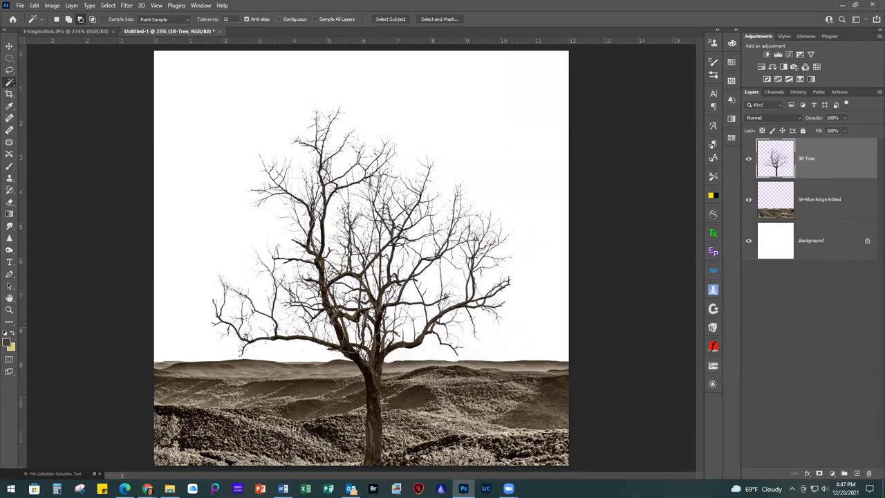
pyautogui.moveTo(798, 203); pyautogui.dragTo(358, 203)
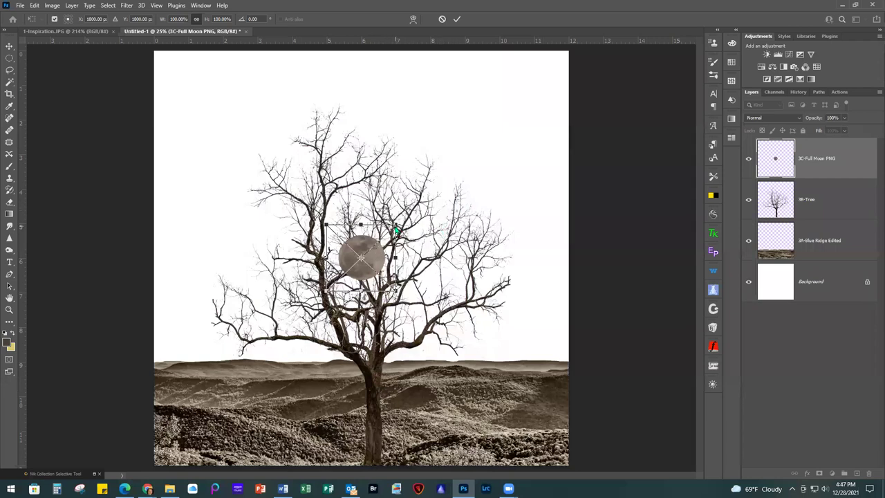
# Step: Scale the moon to about 212% and move its layer below the tree
pyautogui.moveTo(396, 230); pyautogui.dragTo(567, 81)
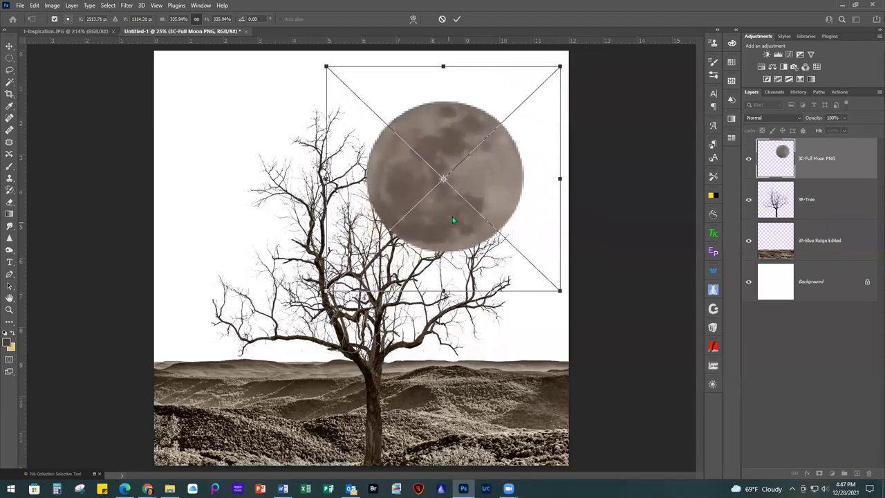
pyautogui.click(456, 18)
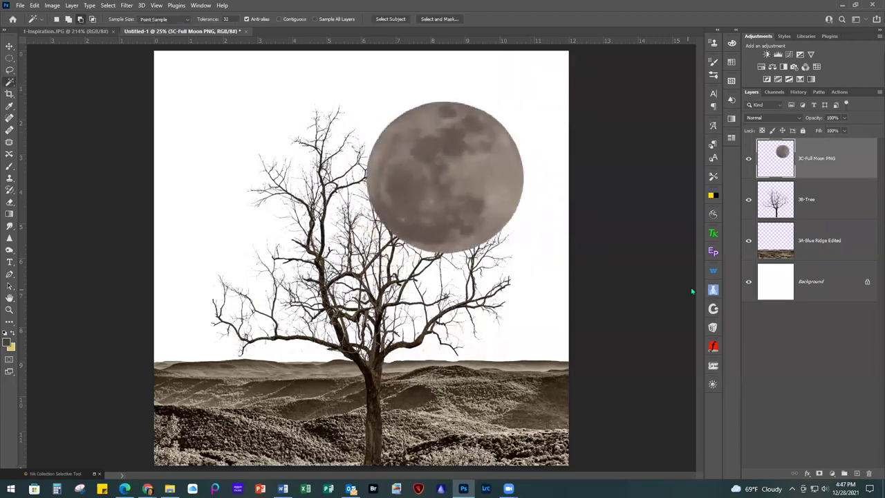
pyautogui.moveTo(851, 161); pyautogui.dragTo(851, 221)
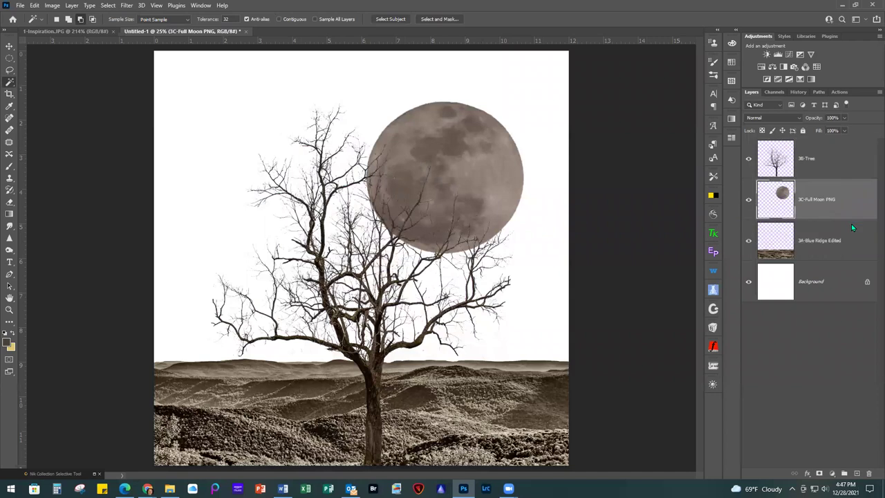
# Step: Enlarge and position the moon to fill most of the sky, then stack the hills above it
pyautogui.click(9, 45)
pyautogui.moveTo(484, 159); pyautogui.dragTo(293, 143)
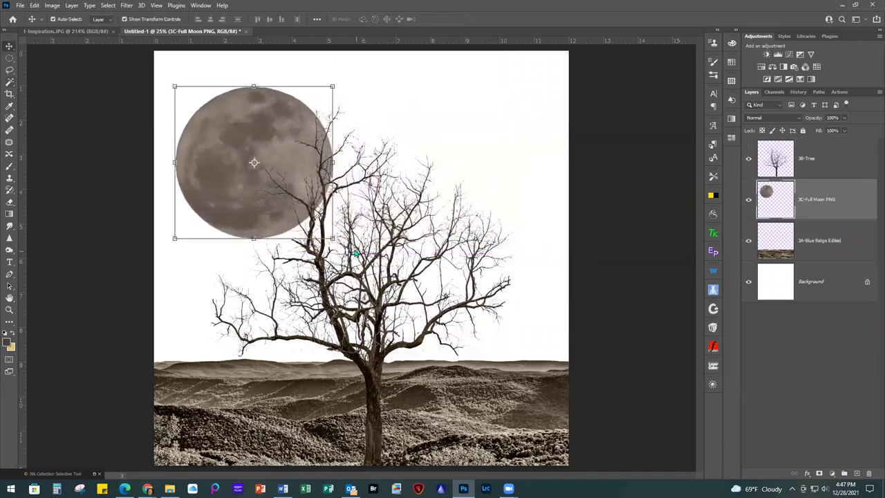
pyautogui.moveTo(332, 240); pyautogui.dragTo(509, 396)
pyautogui.moveTo(403, 367)
pyautogui.mouseDown()
pyautogui.moveTo(438, 362)
pyautogui.moveTo(412, 372)
pyautogui.mouseUp()
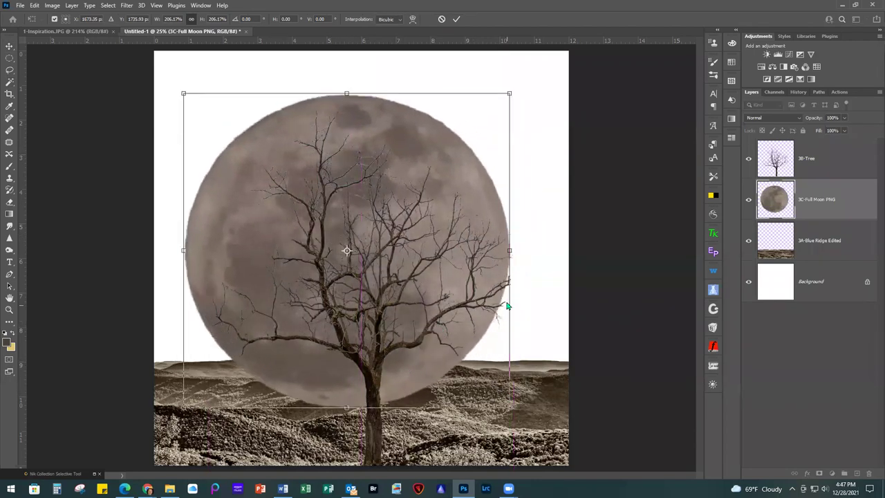
pyautogui.moveTo(509, 92); pyautogui.dragTo(526, 90)
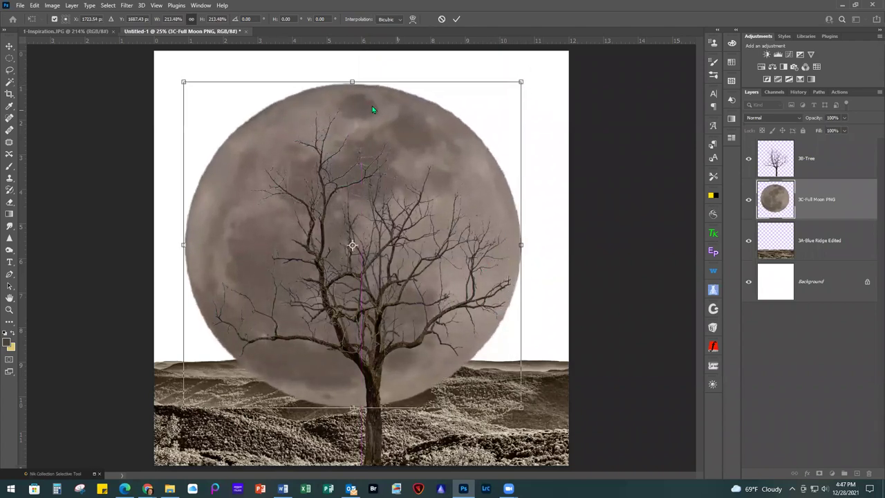
pyautogui.moveTo(399, 116); pyautogui.dragTo(399, 123)
pyautogui.moveTo(522, 98); pyautogui.dragTo(519, 97)
pyautogui.moveTo(258, 231); pyautogui.dragTo(260, 227)
pyautogui.click(456, 19)
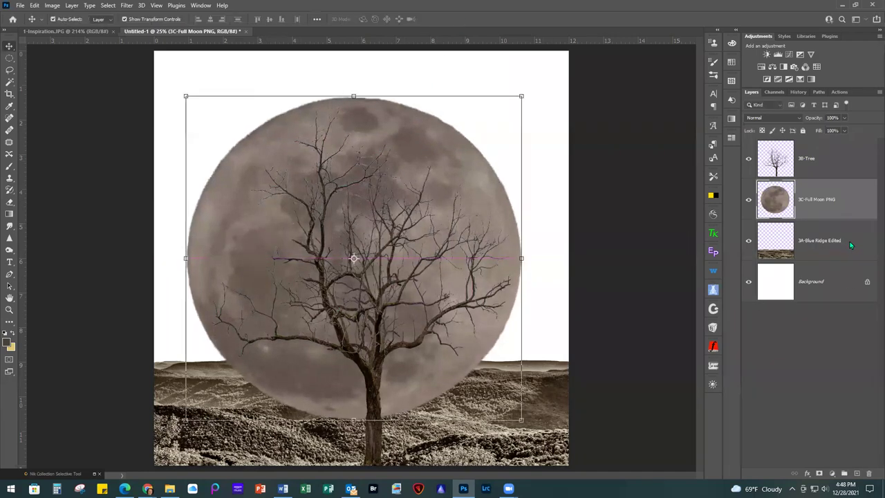
pyautogui.moveTo(857, 244); pyautogui.dragTo(858, 194)
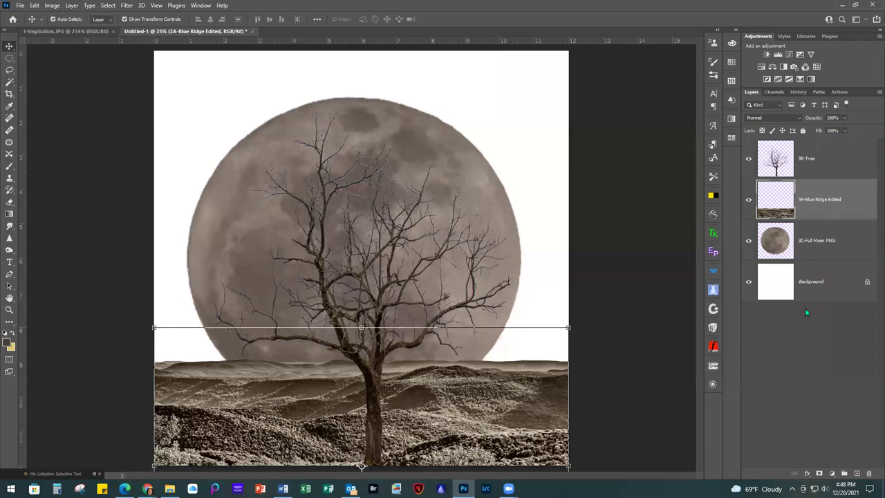
pyautogui.click(852, 244)
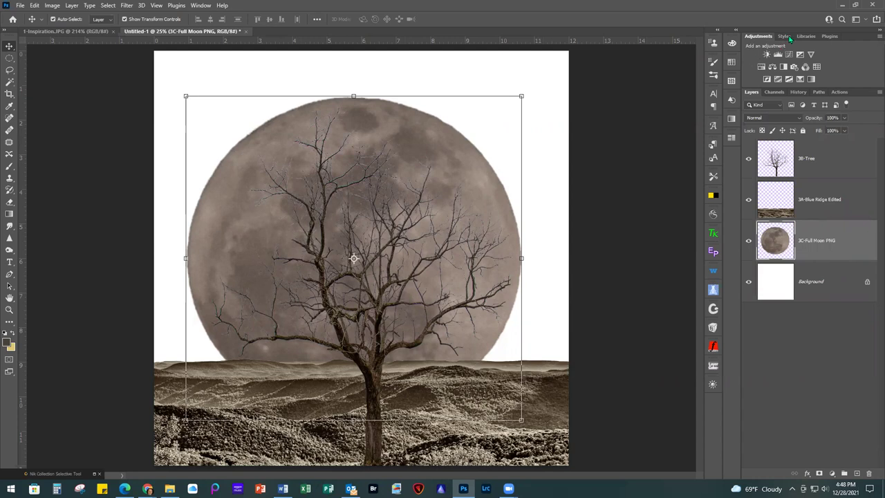
# Step: Add a Gradient Map above the moon using the MI-Sky Warming 1 preset
pyautogui.click(810, 79)
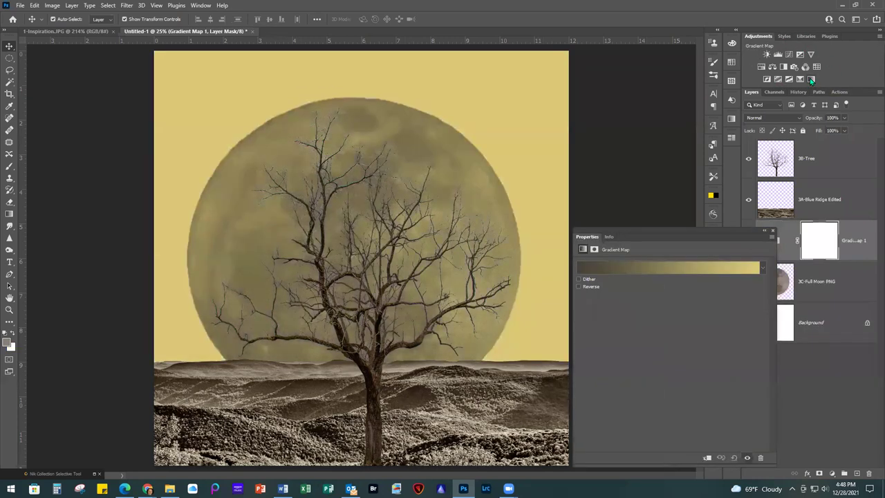
pyautogui.click(622, 270)
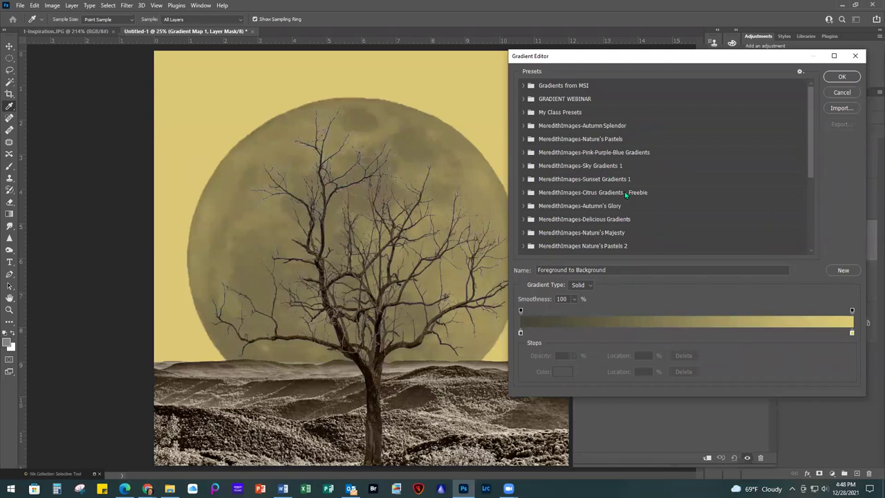
pyautogui.click(523, 166)
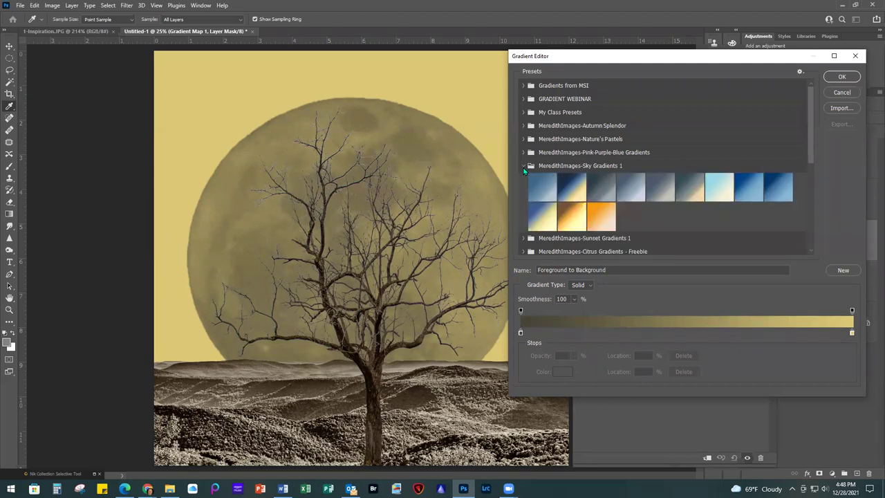
pyautogui.click(568, 225)
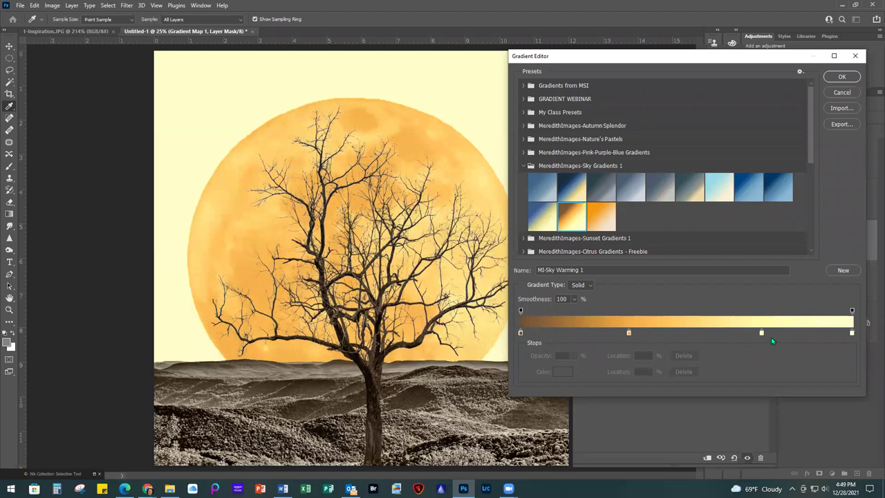
# Step: Set the orange stop to 46% and the pale yellow stop to 81%, and accept
pyautogui.click(628, 333)
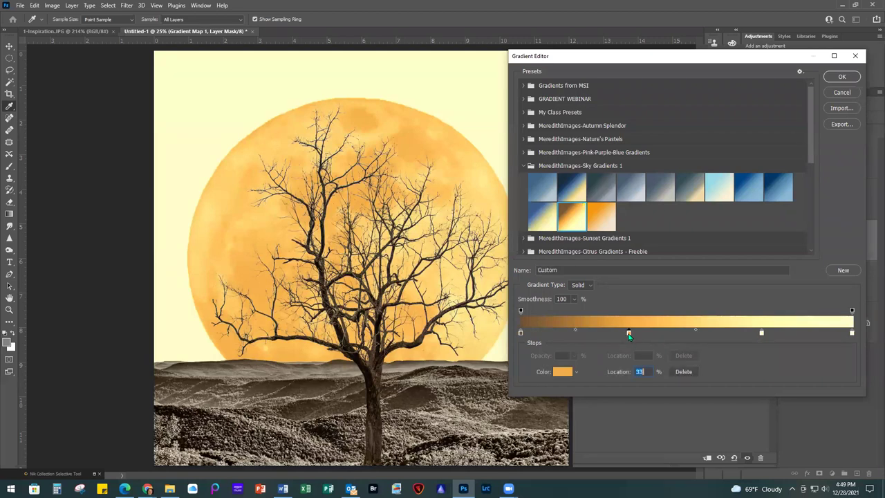
pyautogui.click(645, 371)
pyautogui.write('46')
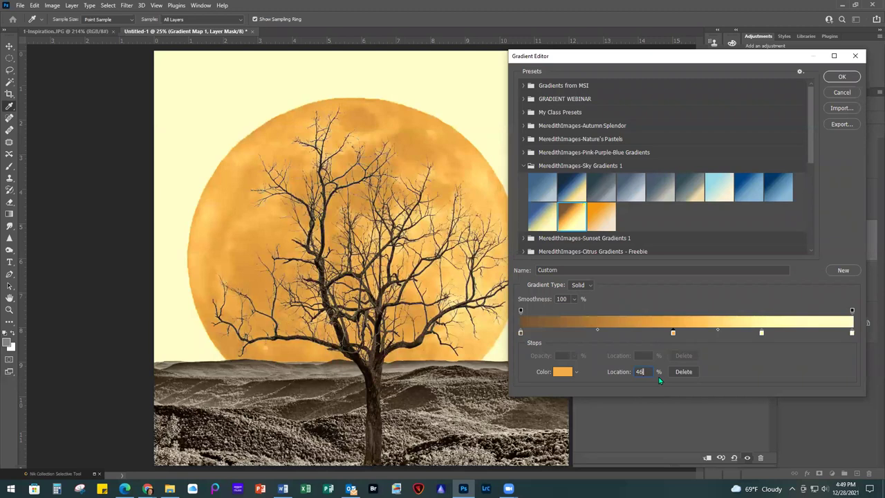
pyautogui.click(762, 333)
pyautogui.write('81')
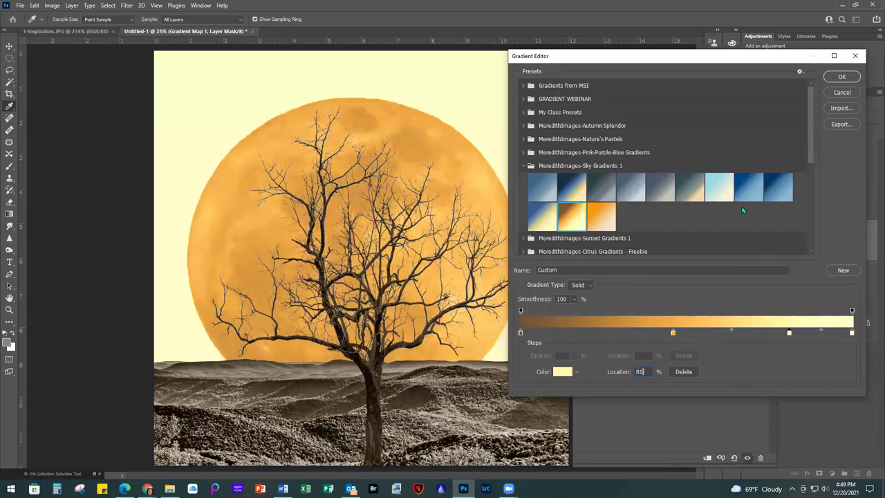
pyautogui.click(839, 78)
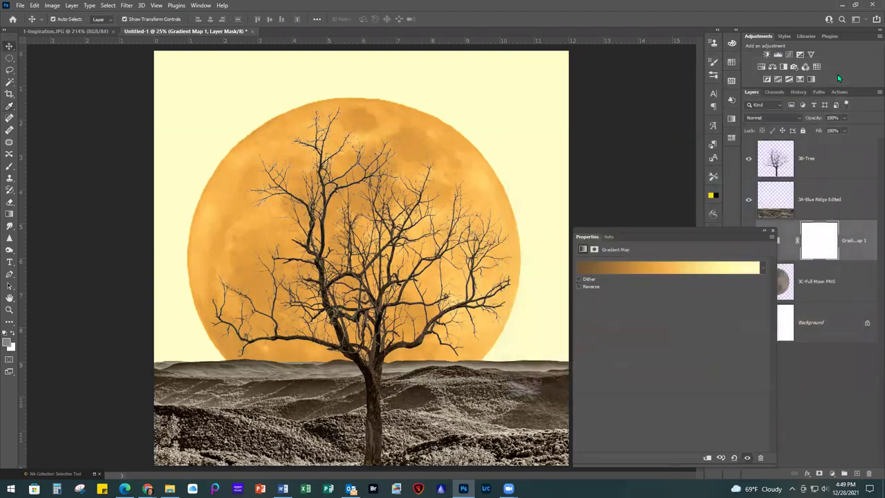
# Step: Clip the gradient map to the moon layer, then add a gradient map above the hills
pyautogui.click(773, 232)
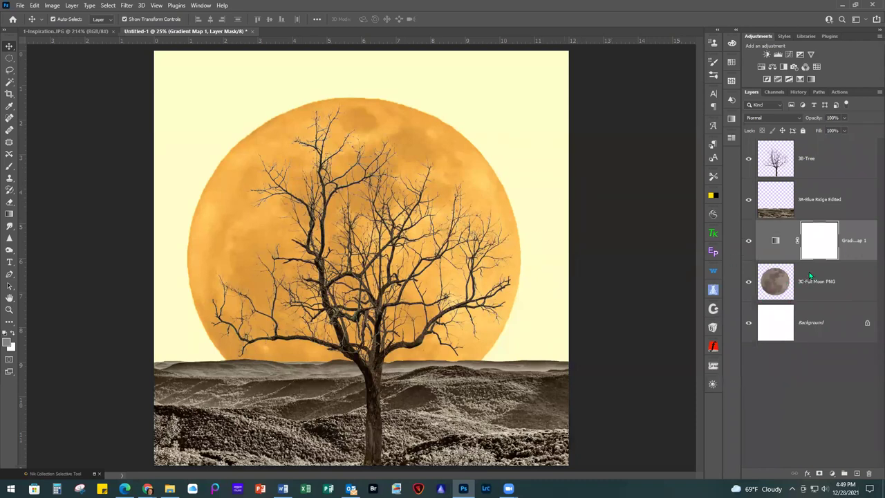
pyautogui.keyDown('alt'); pyautogui.click(844, 266); pyautogui.keyUp('alt')
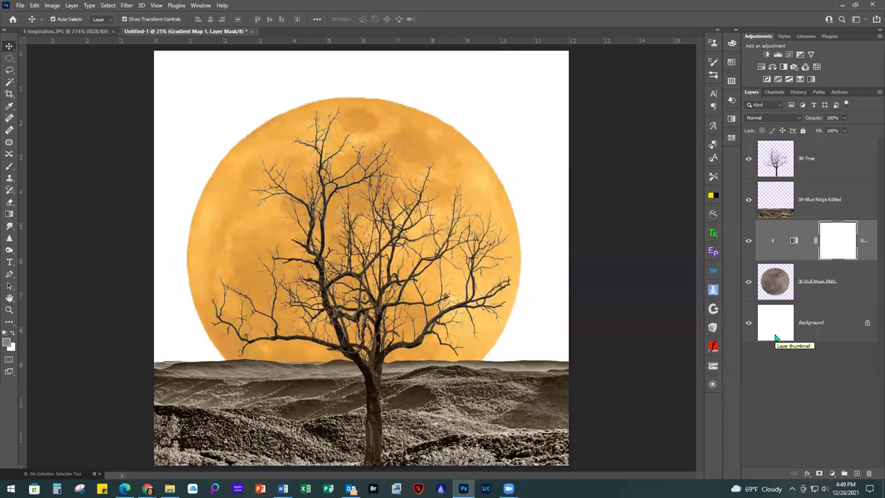
pyautogui.click(851, 198)
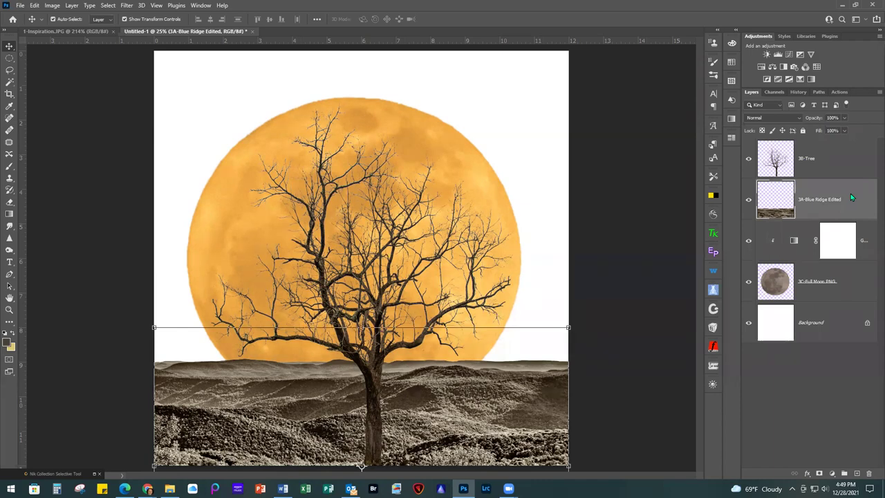
pyautogui.click(812, 80)
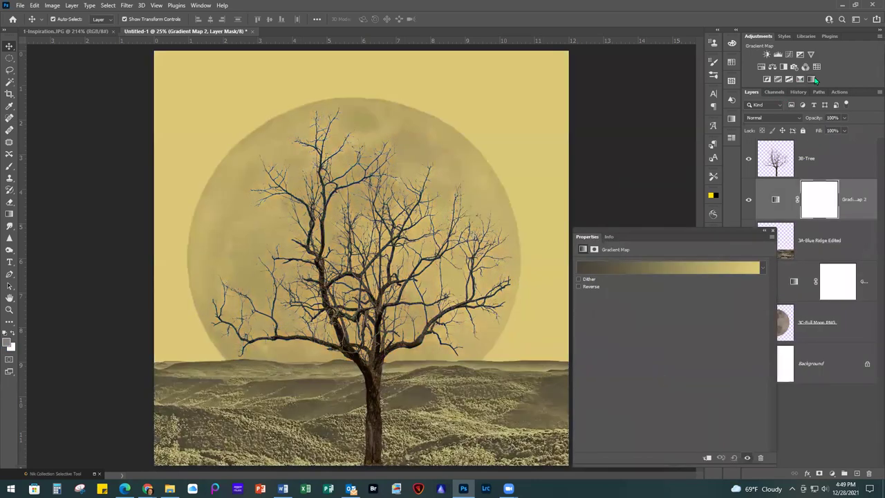
# Step: Apply the MI-WarmBrown3 gradient from the Autumn Splendor presets to the new gradient map
pyautogui.click(629, 269)
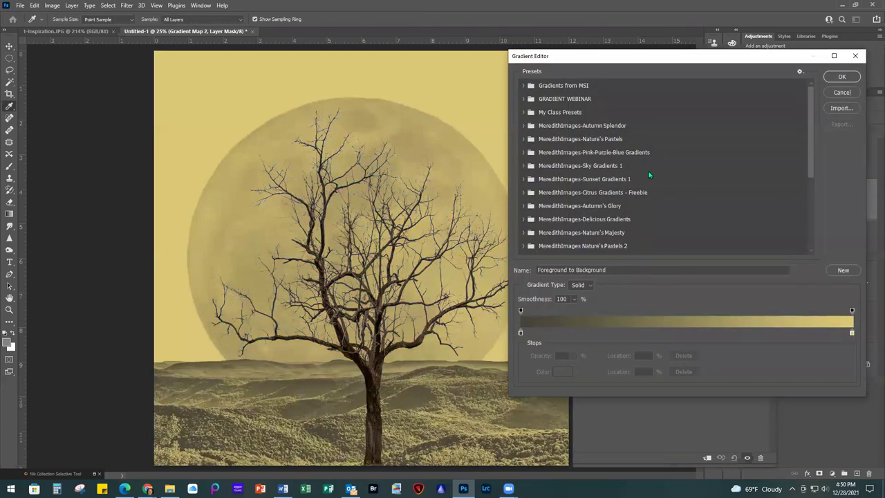
pyautogui.click(524, 126)
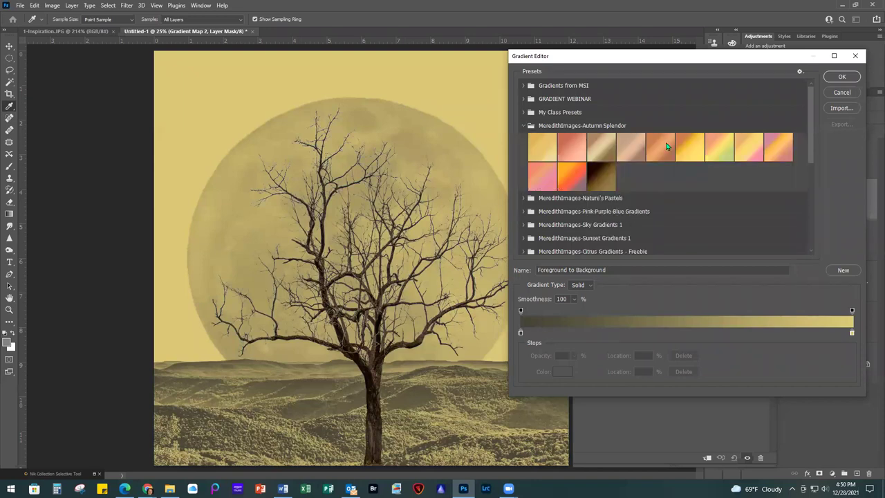
pyautogui.click(601, 176)
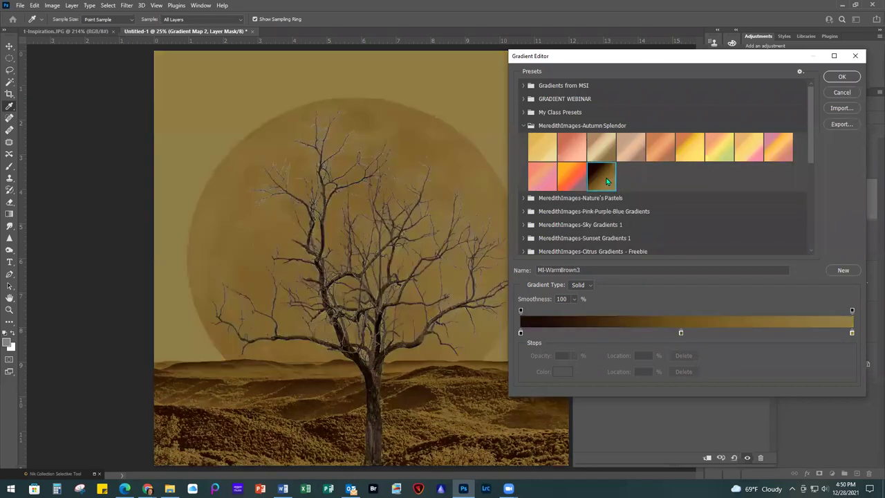
# Step: Shift the middle stop to 57%, accept, and clip the brown gradient map to the hills
pyautogui.click(680, 334)
pyautogui.moveTo(700, 333); pyautogui.dragTo(709, 333)
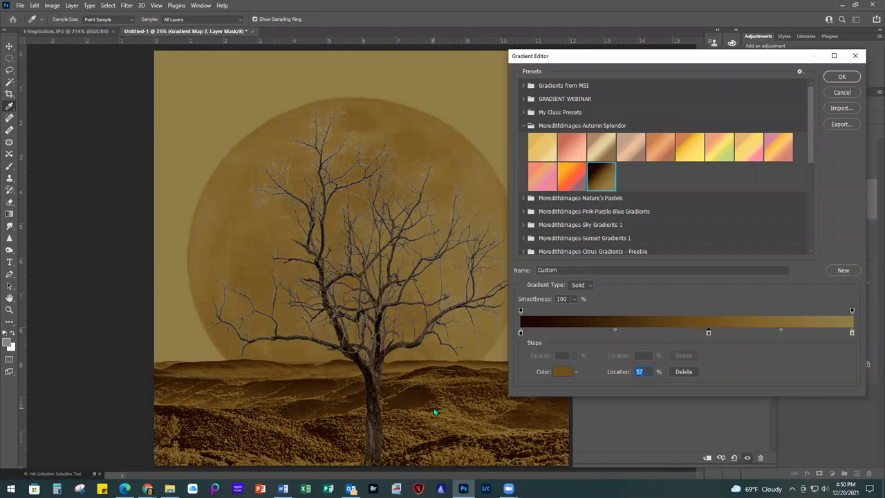
pyautogui.click(840, 77)
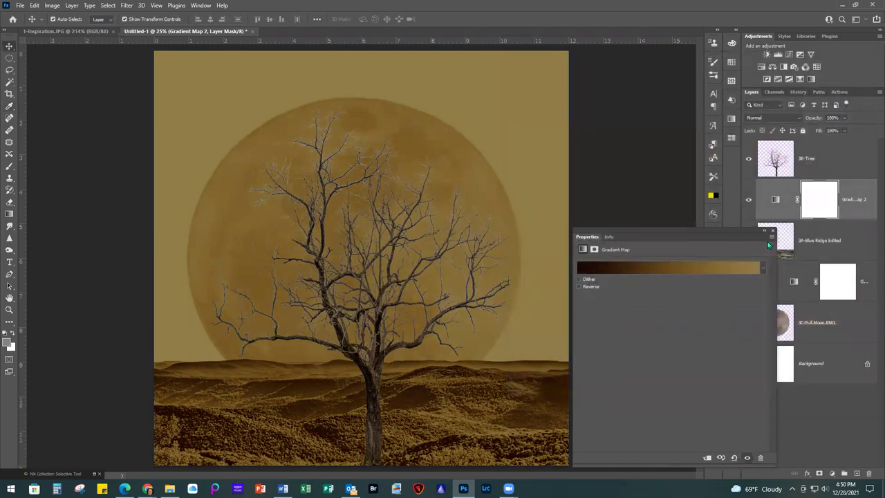
pyautogui.click(772, 231)
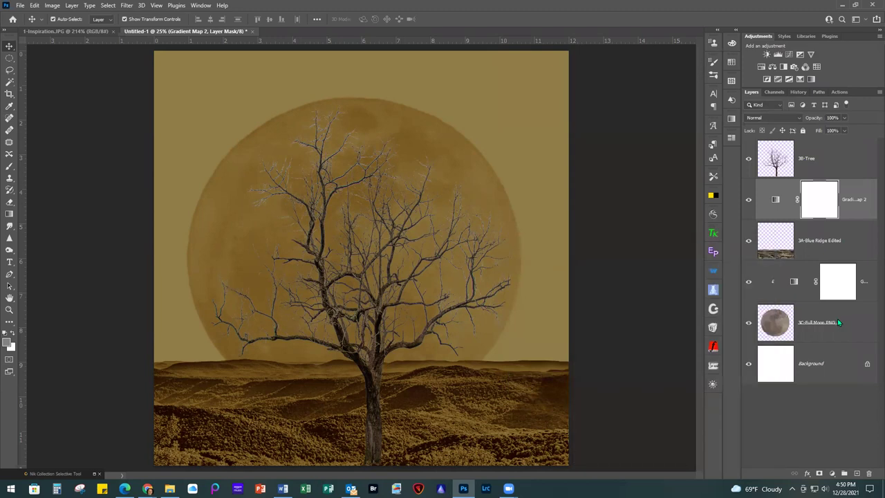
pyautogui.keyDown('alt'); pyautogui.click(850, 220); pyautogui.keyUp('alt')
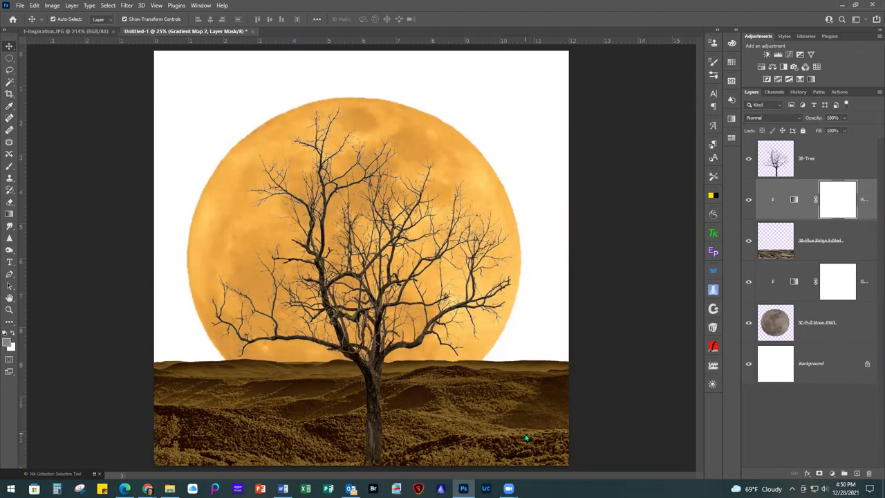
# Step: Darken the 3B-Tree layer with a Brightness/Contrast adjustment clipped to affect only the tree
pyautogui.click(849, 160)
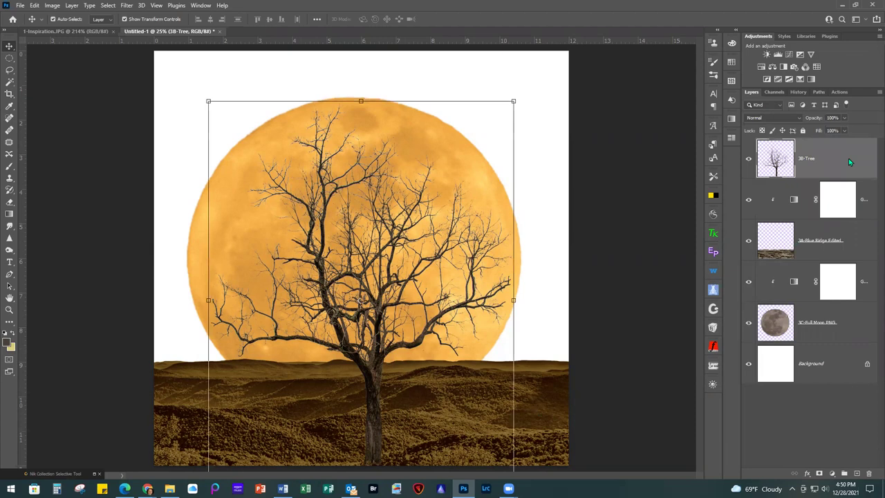
pyautogui.click(765, 55)
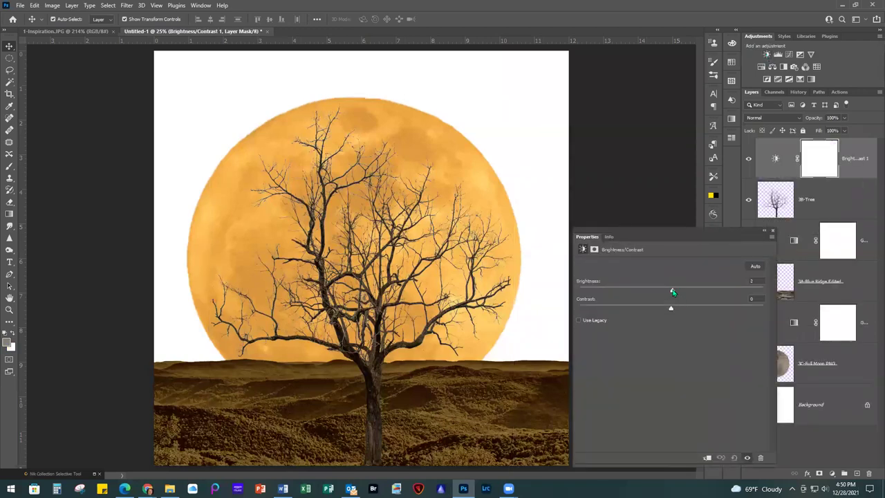
pyautogui.moveTo(670, 290); pyautogui.dragTo(640, 296)
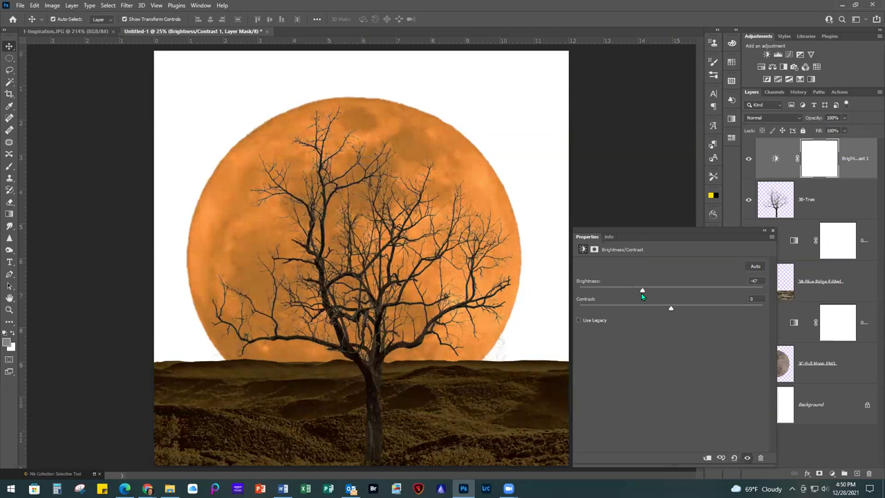
pyautogui.click(773, 232)
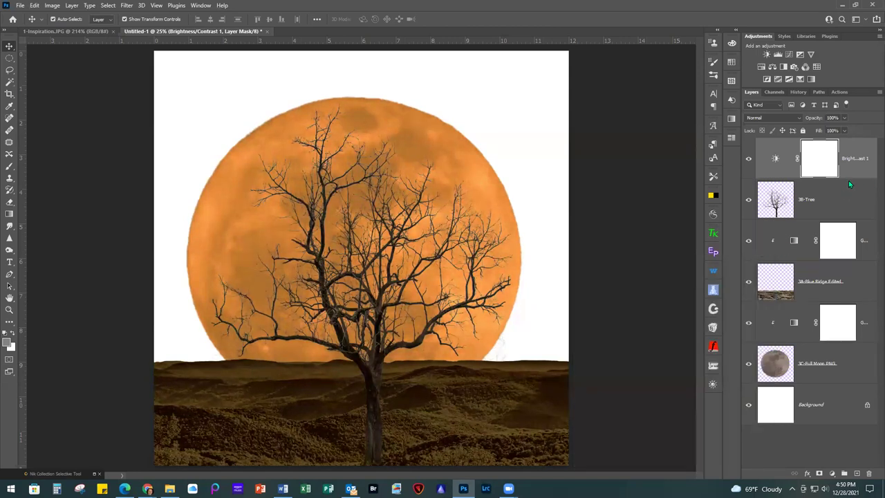
pyautogui.keyDown('alt'); pyautogui.click(848, 179); pyautogui.keyUp('alt')
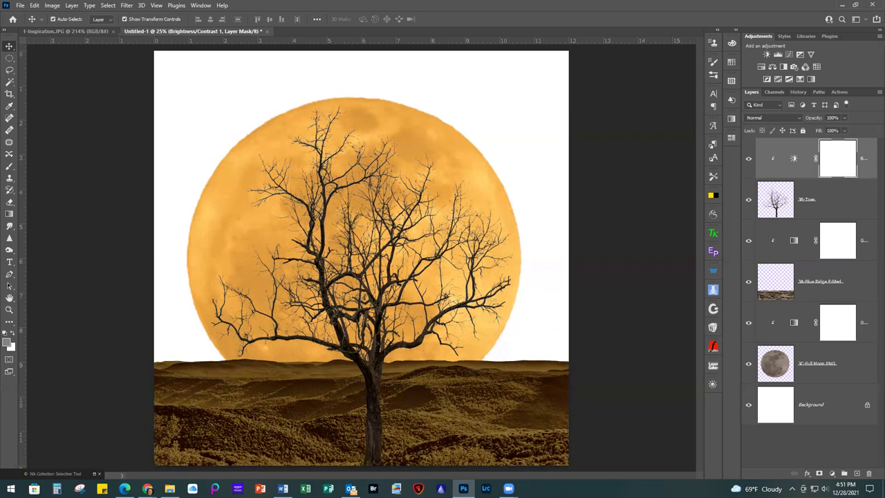
pyautogui.click(831, 405)
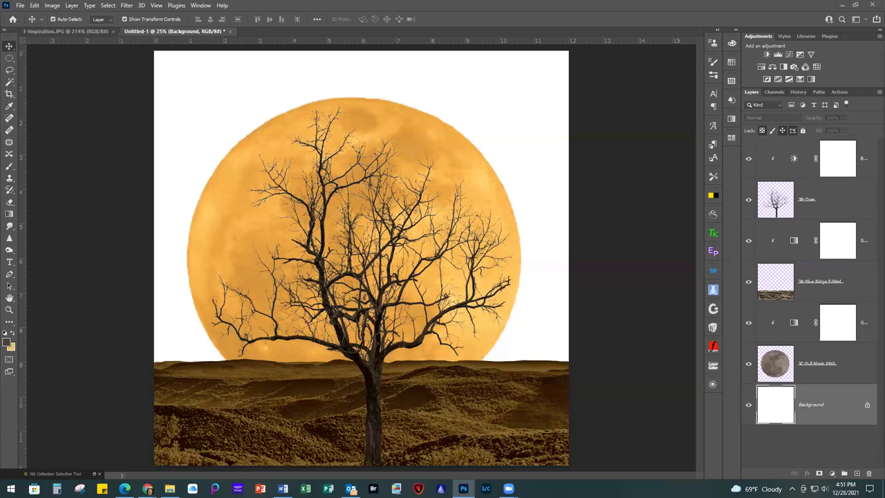
# Step: Place 3D-Painted Blue 11 as the sky, darken it to Brightness -76, and drag in 3E-WC Blue Sky 1
pyautogui.moveTo(792, 169); pyautogui.dragTo(474, 136)
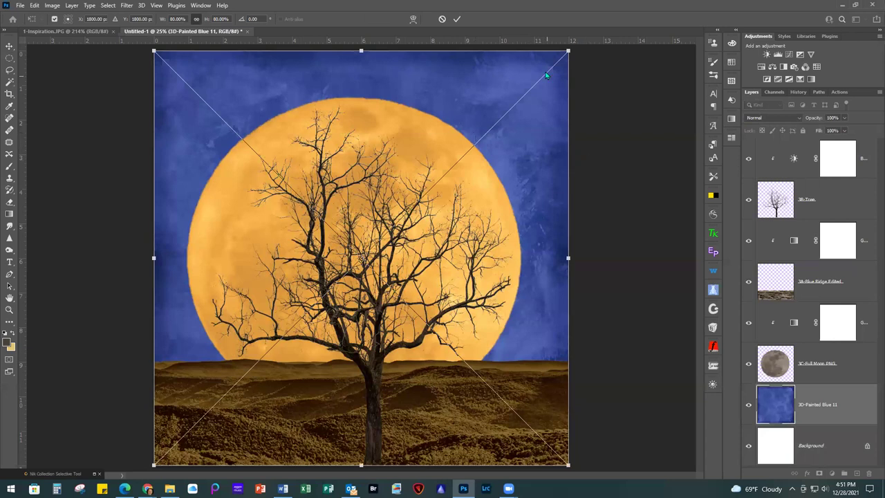
pyautogui.click(457, 20)
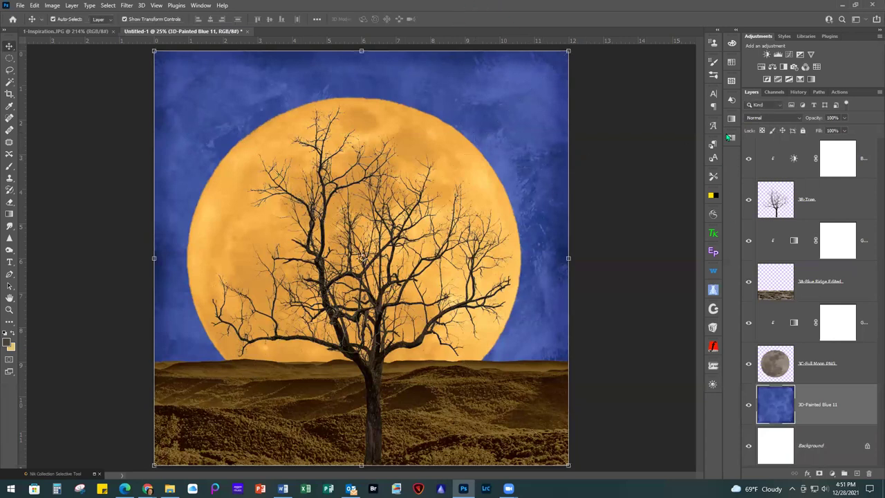
pyautogui.click(765, 56)
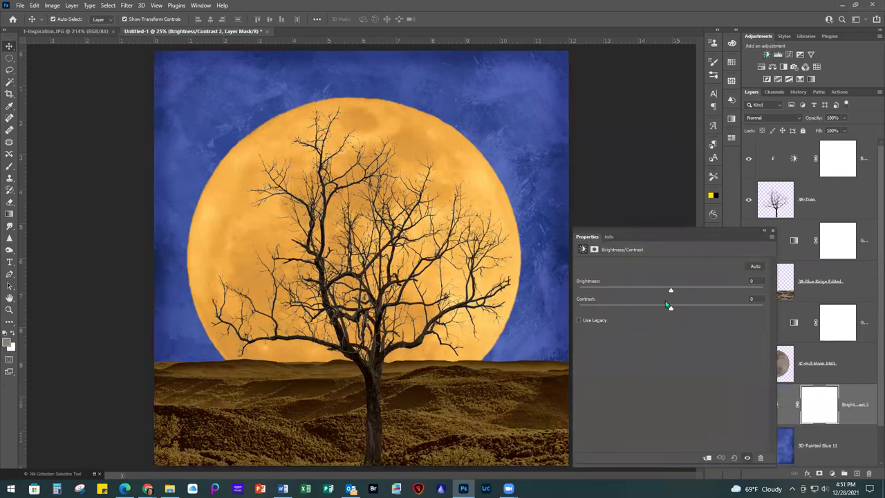
pyautogui.moveTo(658, 291); pyautogui.dragTo(626, 291)
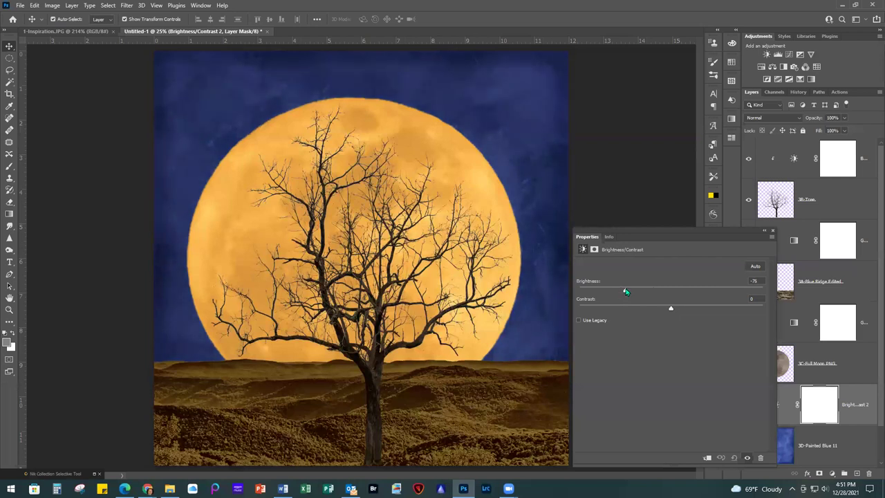
pyautogui.click(773, 233)
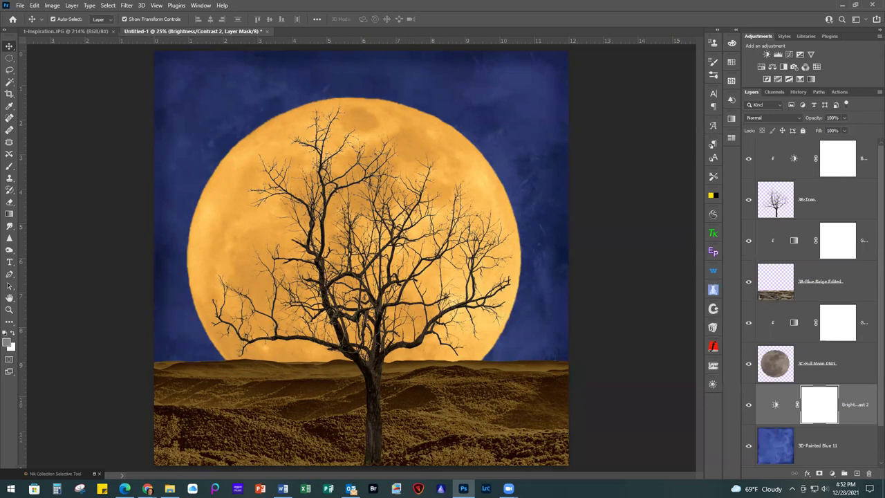
pyautogui.moveTo(389, 175); pyautogui.dragTo(235, 172)
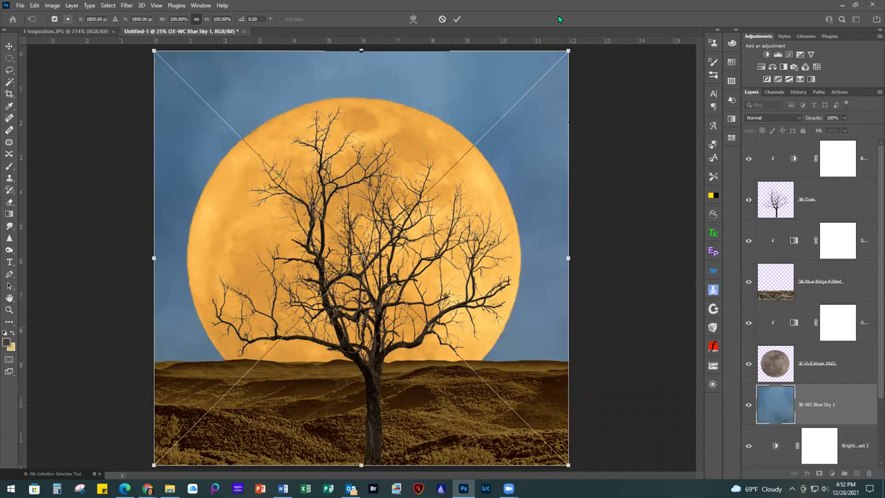
# Step: Commit the 3E-WC Blue Sky 1 layer and set its blend mode to Multiply
pyautogui.click(456, 19)
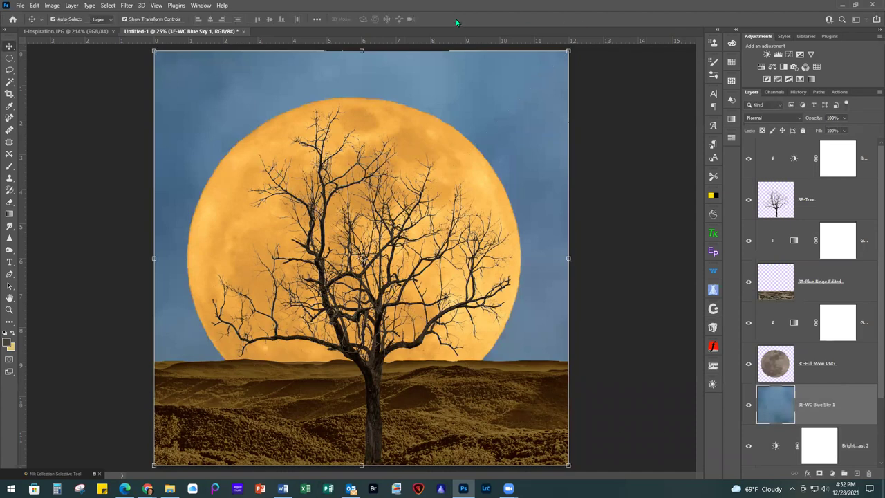
pyautogui.click(763, 118)
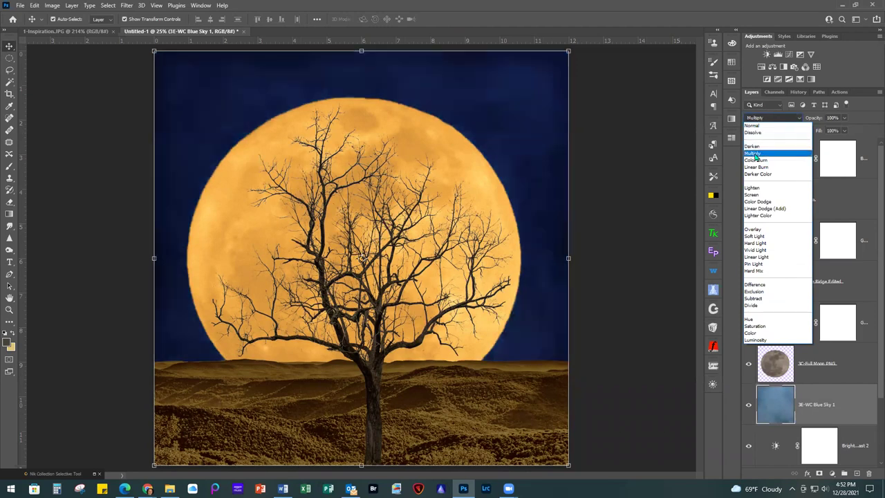
pyautogui.click(754, 153)
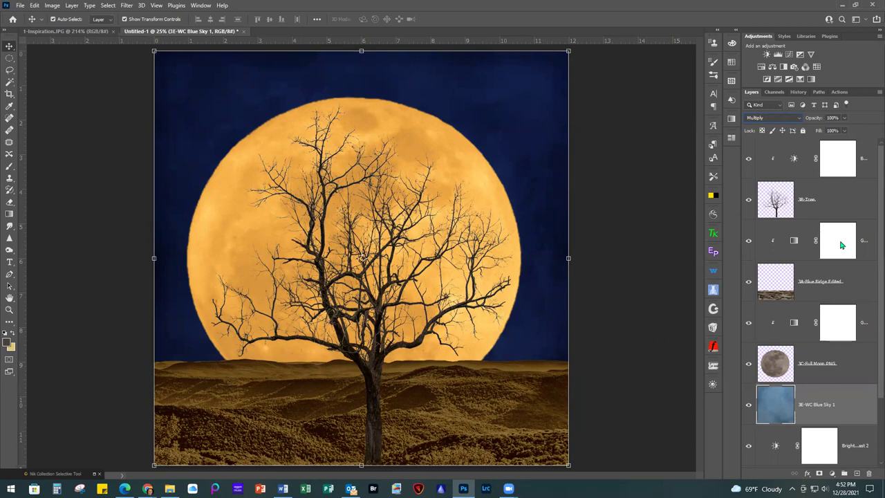
pyautogui.click(863, 237)
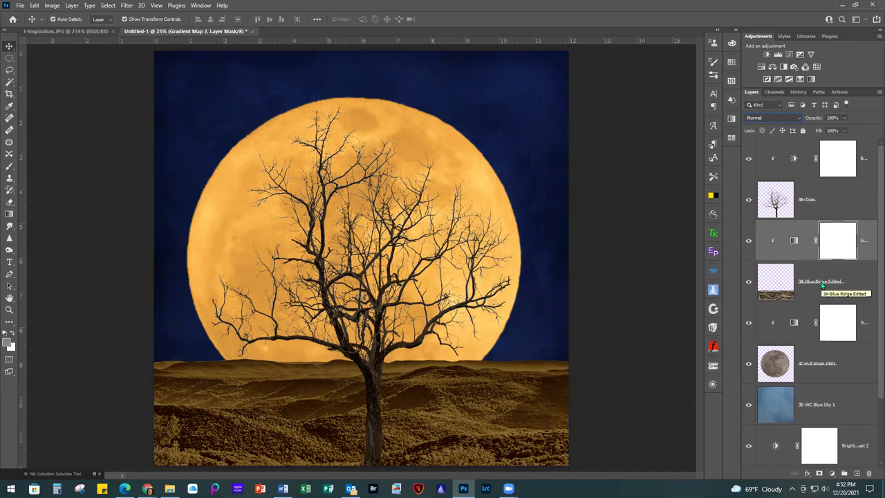
# Step: Add a Brightness/Contrast adjustment at Brightness -49 clipped to the hills' gradient map layer
pyautogui.click(766, 54)
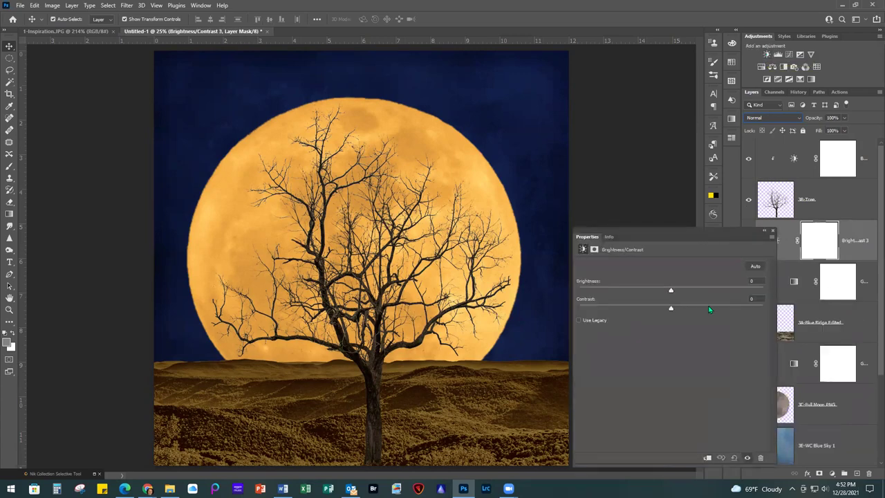
pyautogui.moveTo(669, 290); pyautogui.dragTo(641, 291)
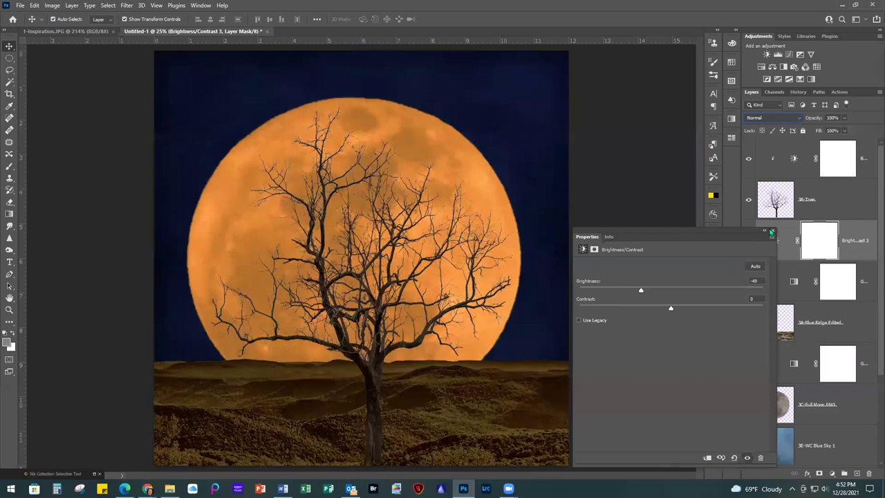
pyautogui.click(773, 233)
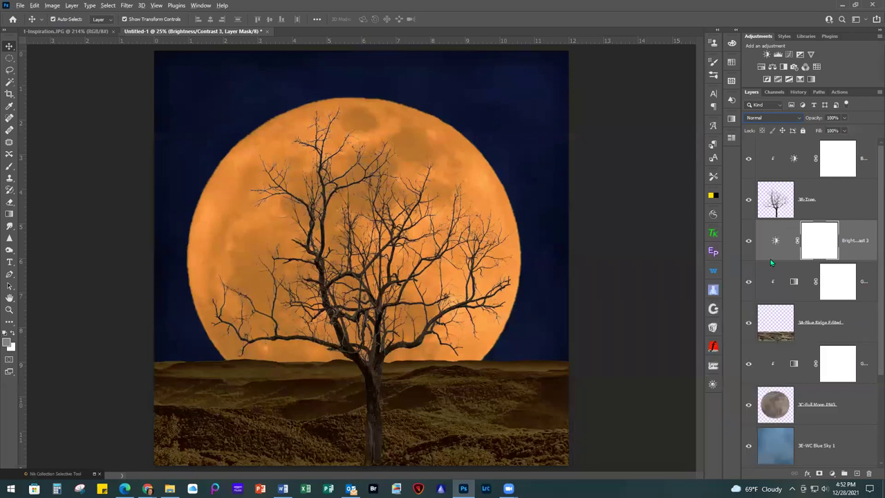
pyautogui.keyDown('alt'); pyautogui.click(769, 264); pyautogui.keyUp('alt')
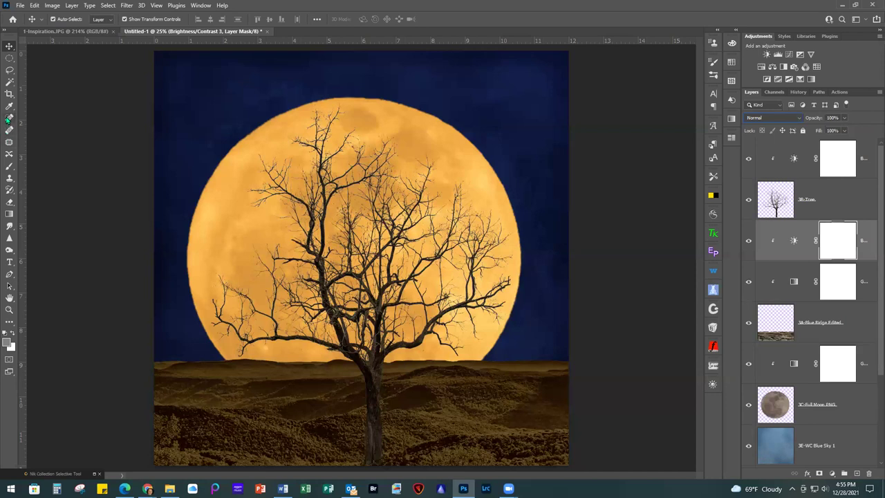
# Step: With the Brush tool, browse to the 3-Tree & Moon folder to import brushes, then cancel
pyautogui.click(10, 167)
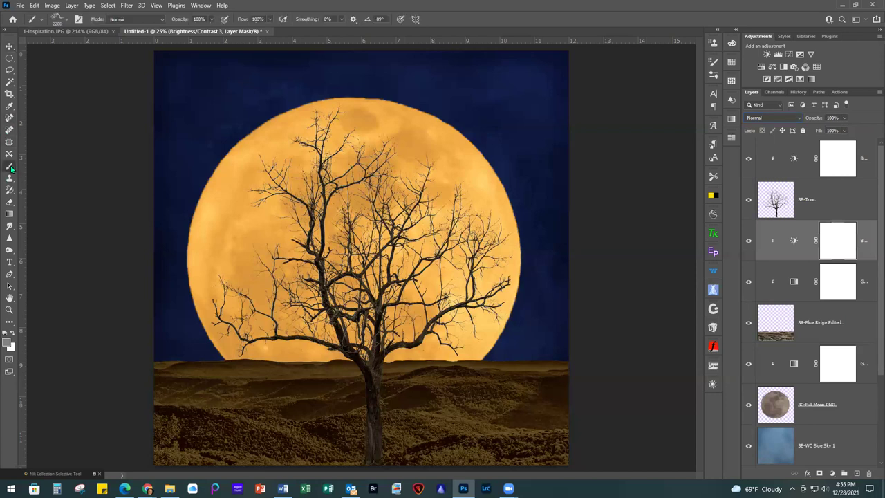
pyautogui.click(62, 20)
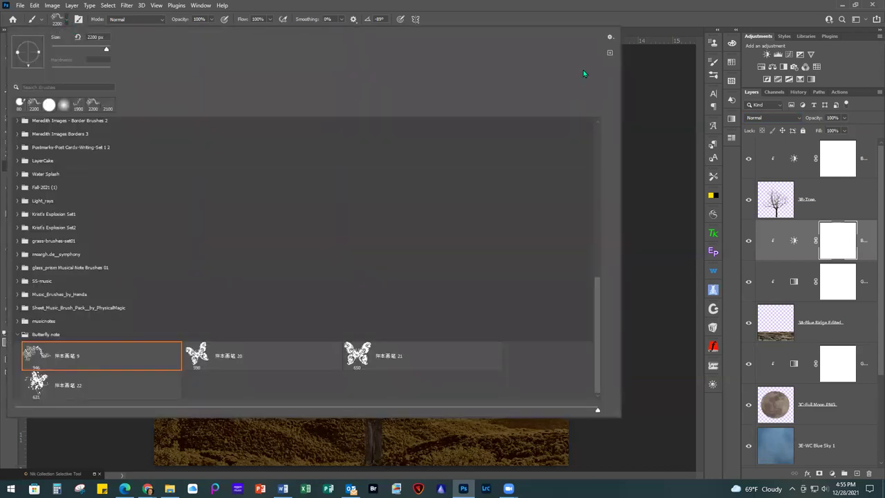
pyautogui.click(610, 37)
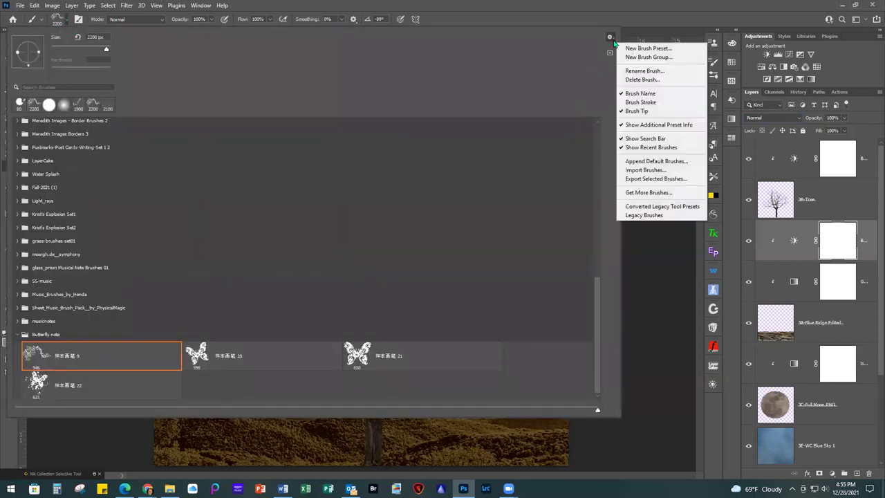
pyautogui.click(647, 170)
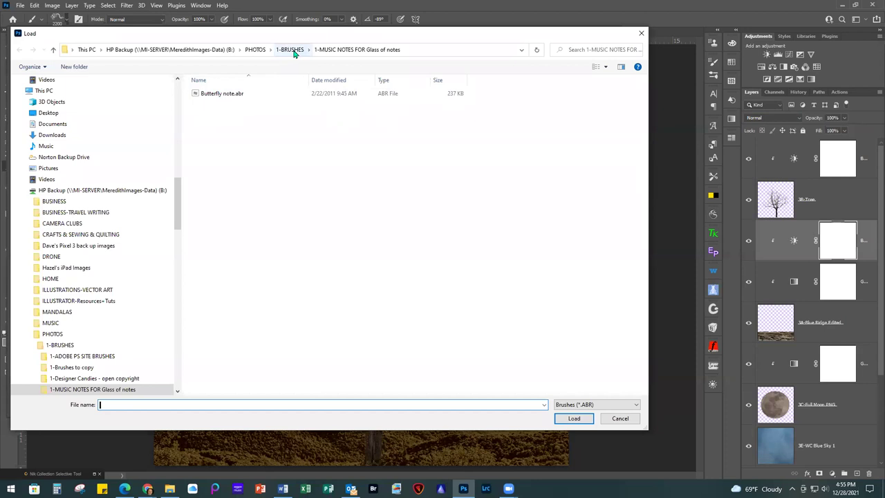
pyautogui.click(291, 51)
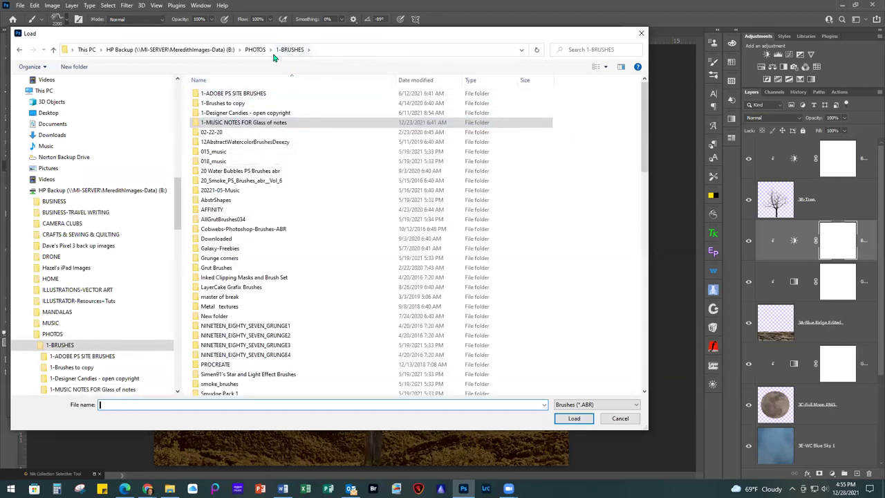
pyautogui.click(207, 50)
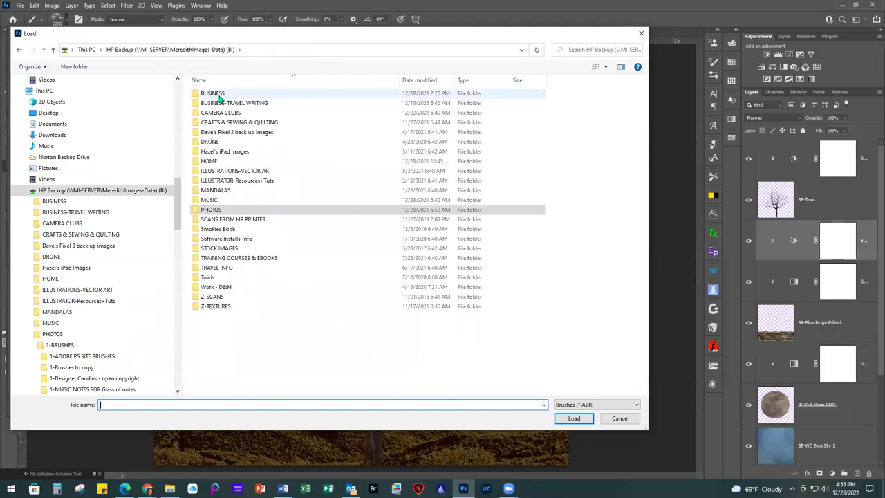
pyautogui.doubleClick(215, 94)
pyautogui.doubleClick(219, 214)
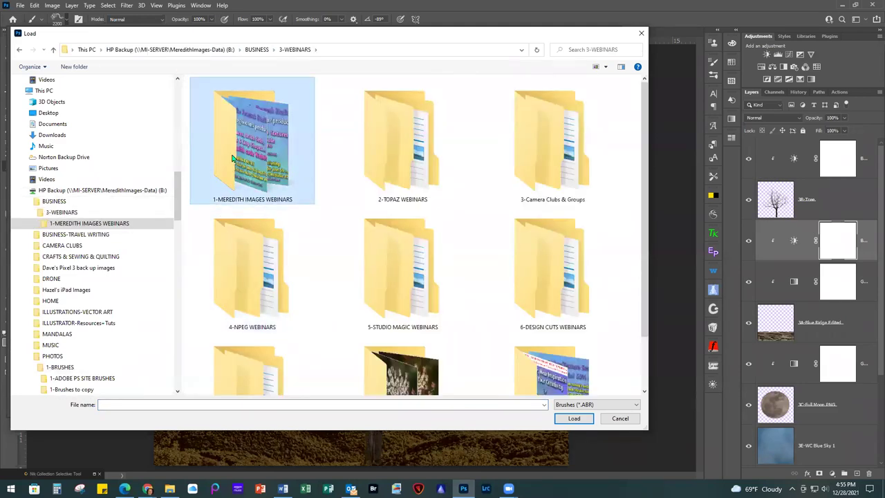
pyautogui.doubleClick(233, 158)
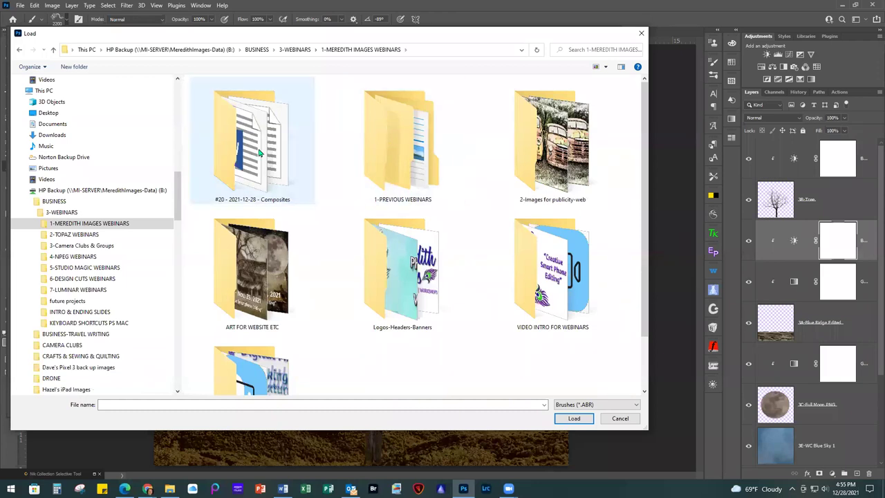
pyautogui.doubleClick(259, 152)
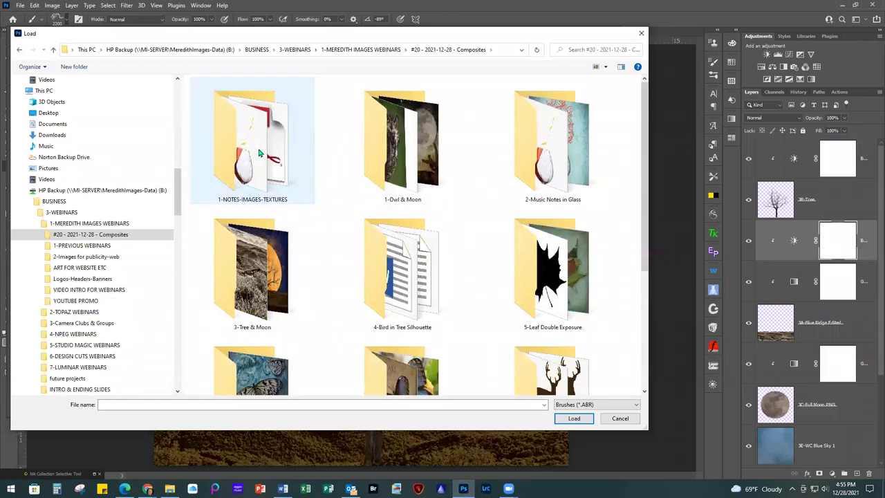
pyautogui.doubleClick(259, 293)
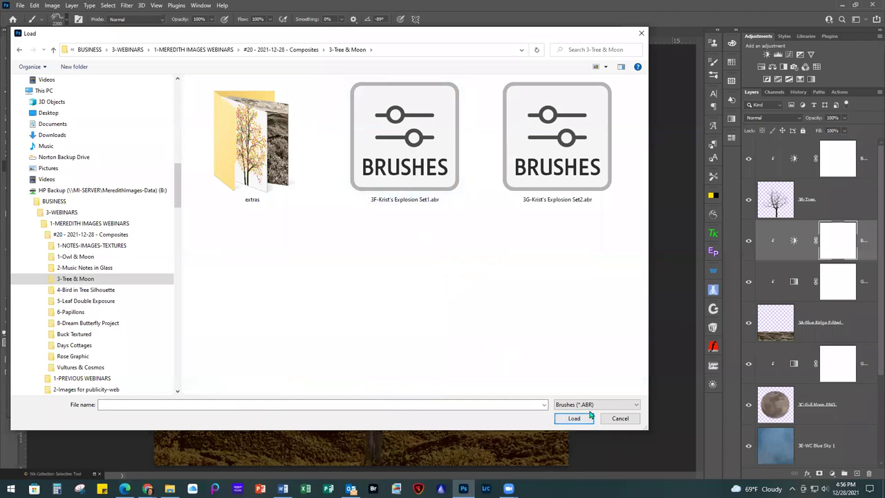
pyautogui.click(621, 418)
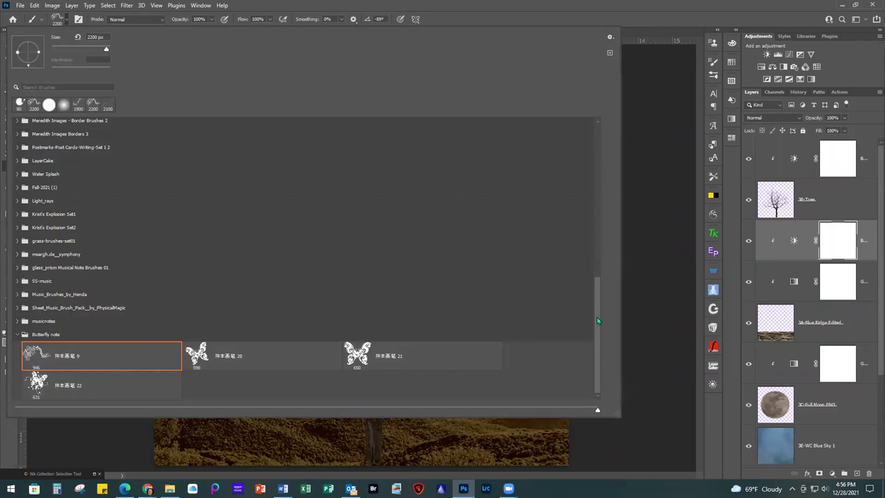
# Step: Expand Krist's Explosion Set1 and choose the cool1 cloud brush
pyautogui.click(59, 216)
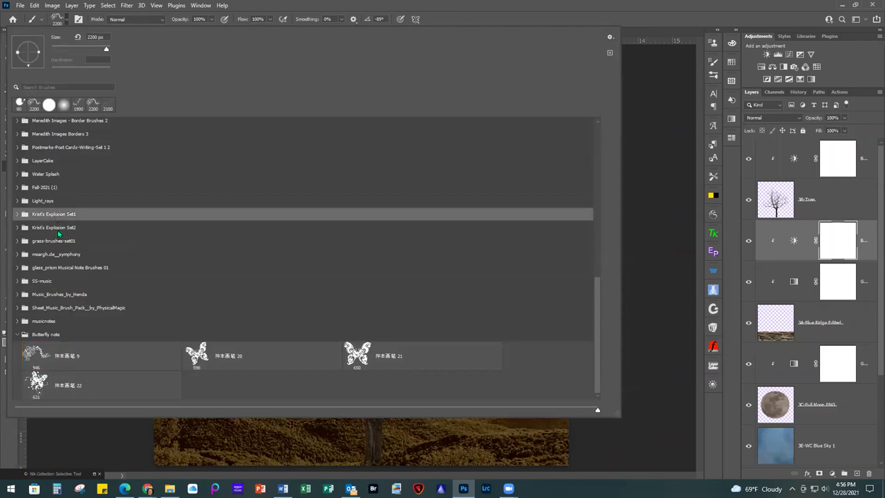
pyautogui.click(17, 215)
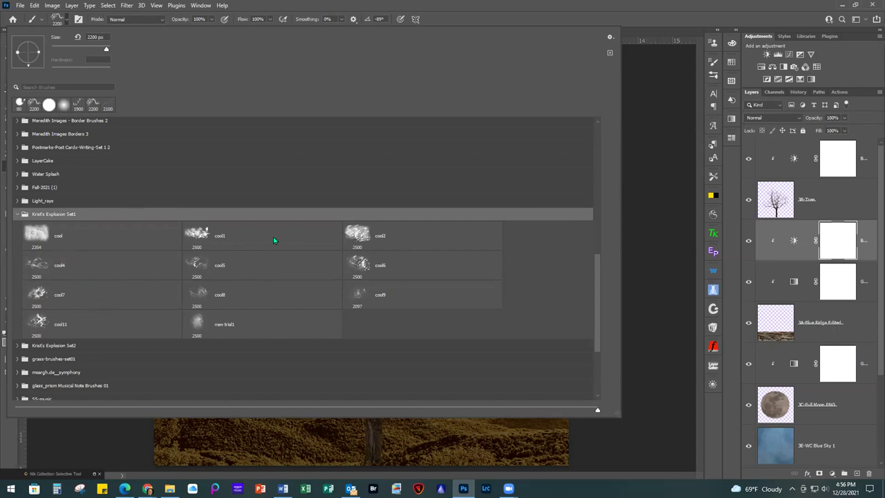
pyautogui.doubleClick(243, 241)
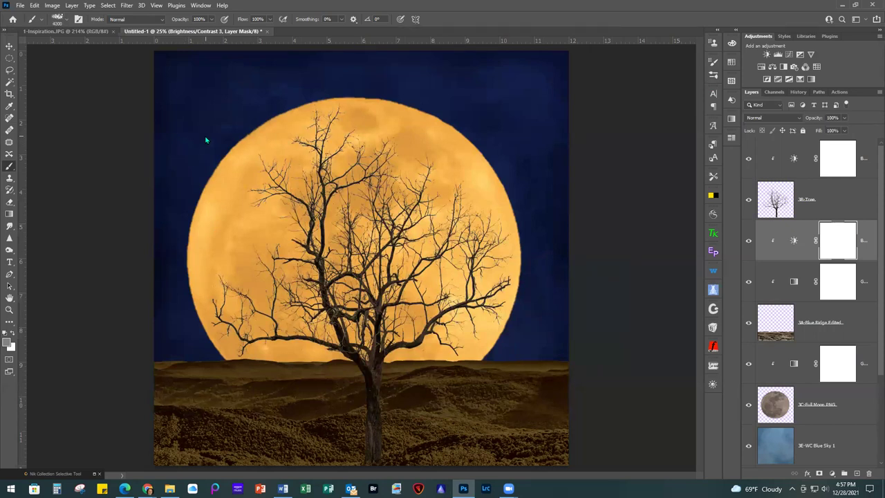
# Step: Set the foreground colour to orange hex e89435
pyautogui.click(7, 342)
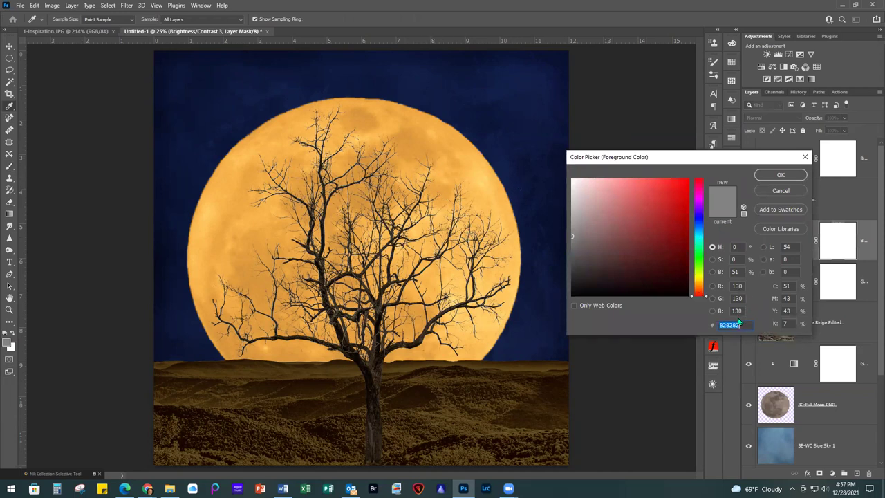
pyautogui.press('BackSpace')
pyautogui.write('e')
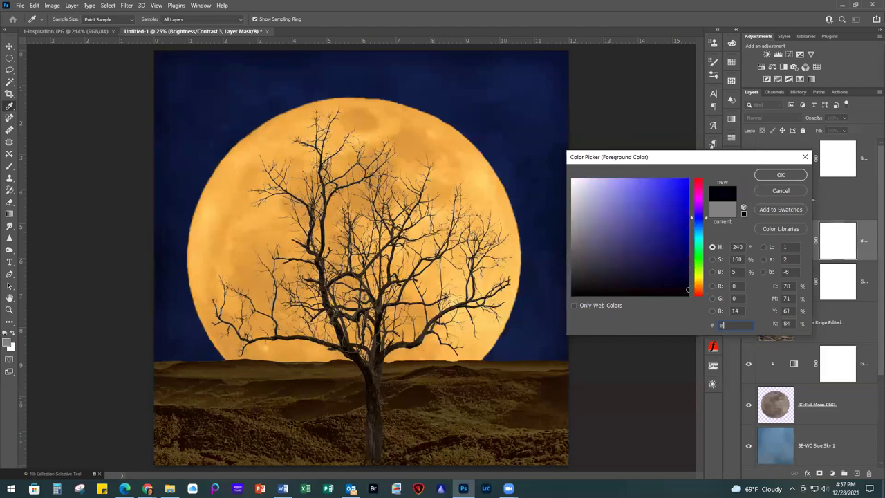
pyautogui.write('89')
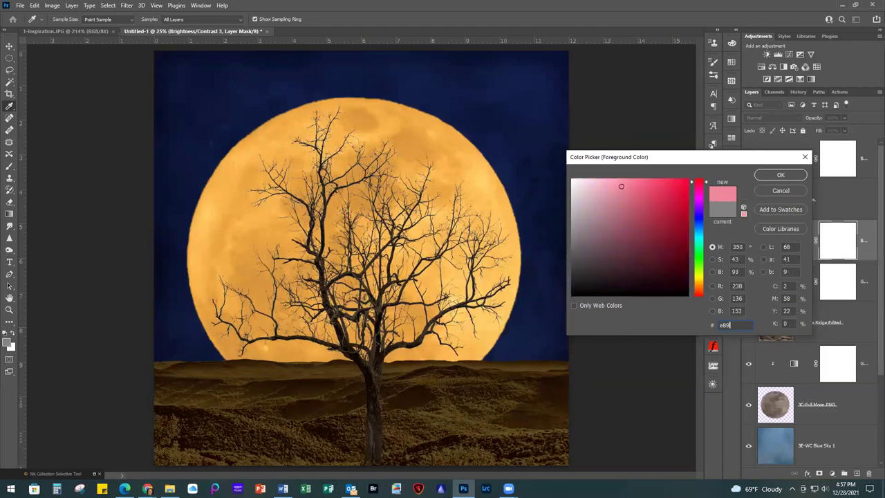
pyautogui.write('435')
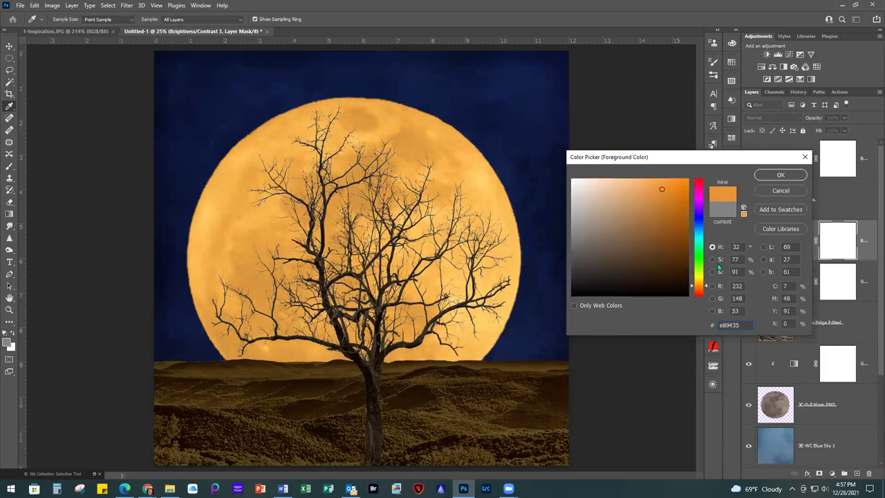
pyautogui.click(781, 175)
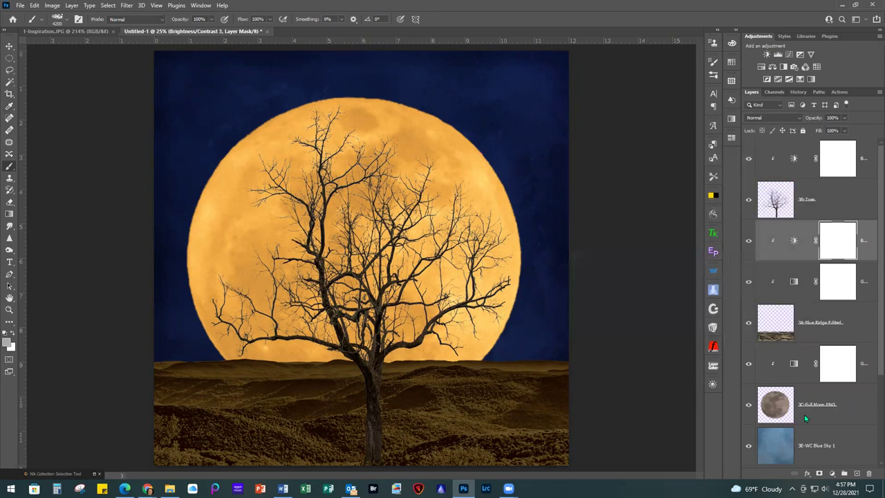
pyautogui.click(834, 441)
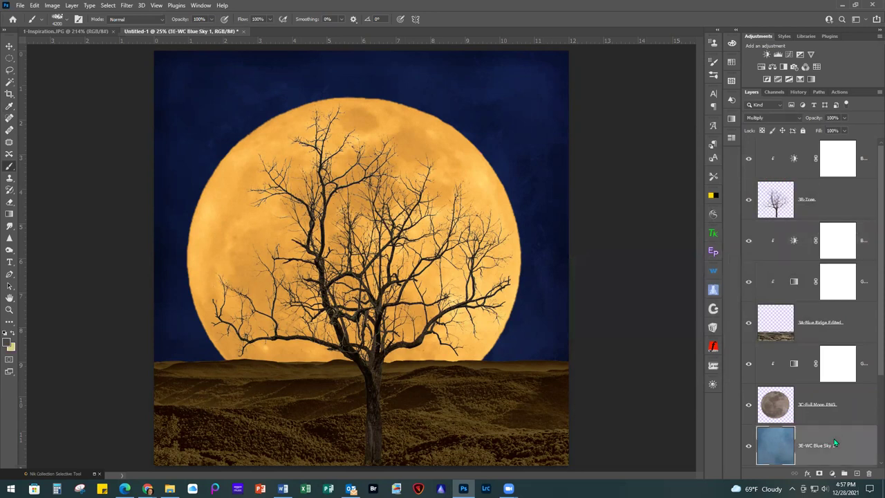
# Step: Add an empty Layer 1 above the sky and set the foreground colour to e89a4b
pyautogui.click(857, 473)
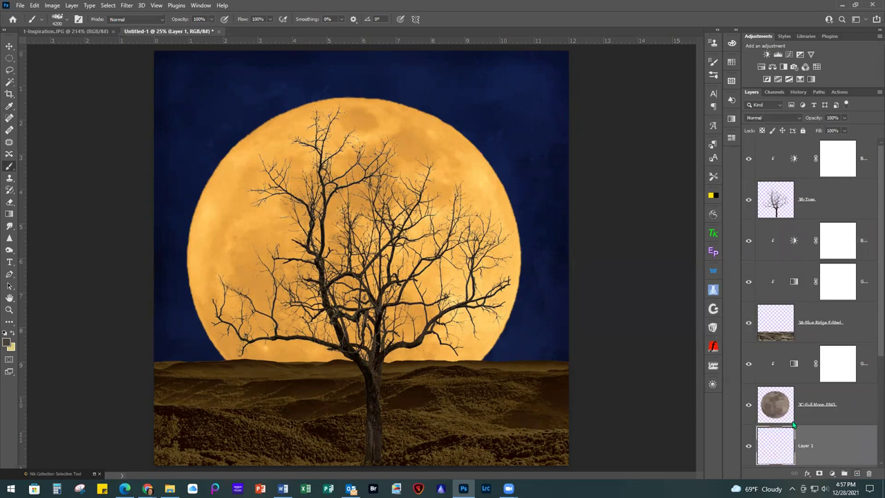
pyautogui.scroll(-2, 834, 393)
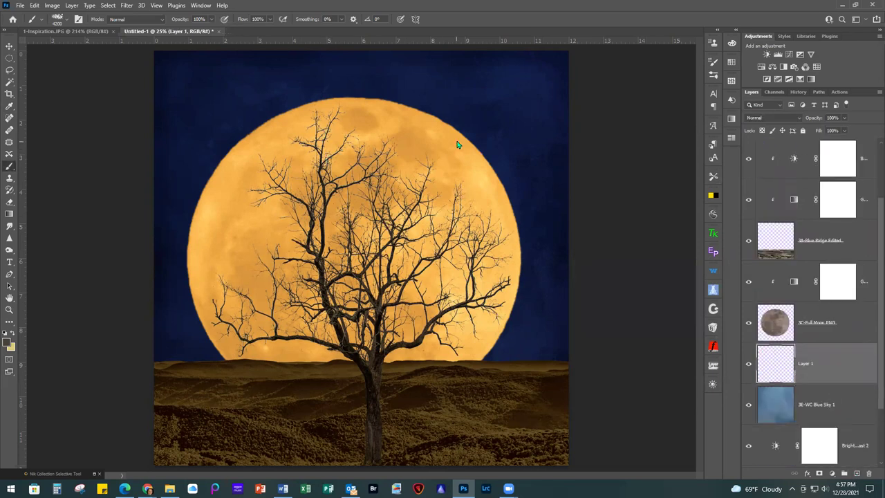
pyautogui.click(8, 344)
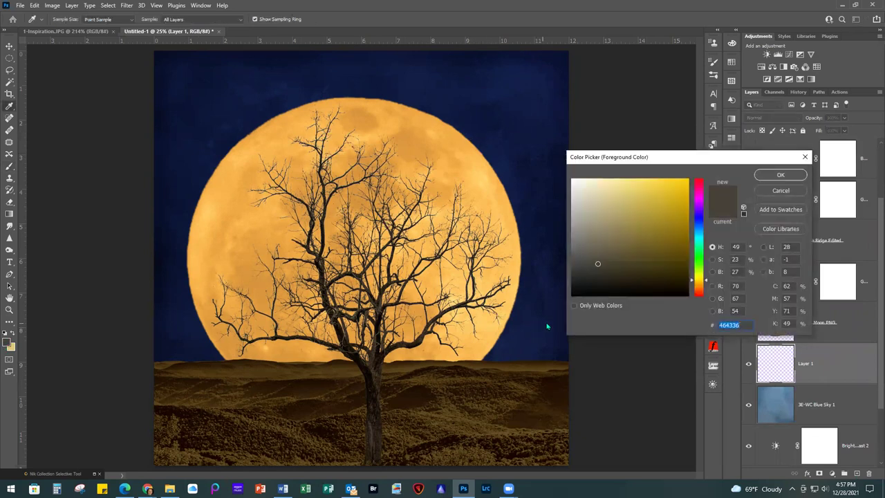
pyautogui.press('BackSpace')
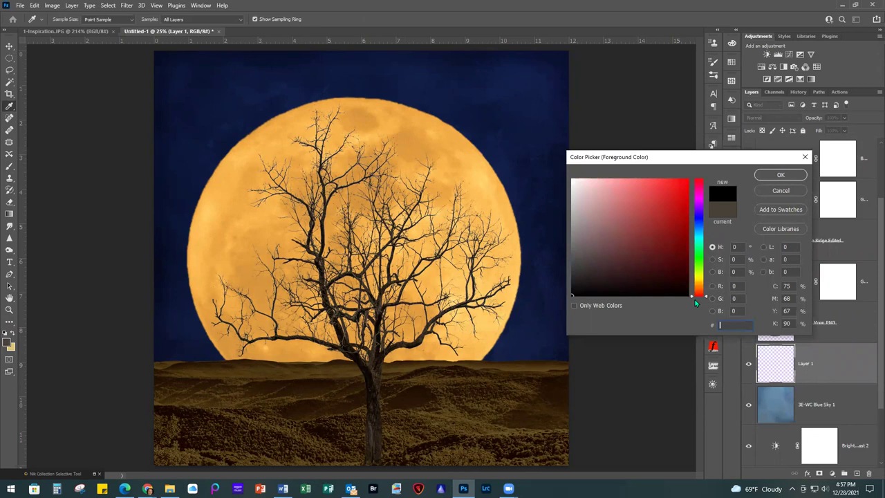
pyautogui.write('e')
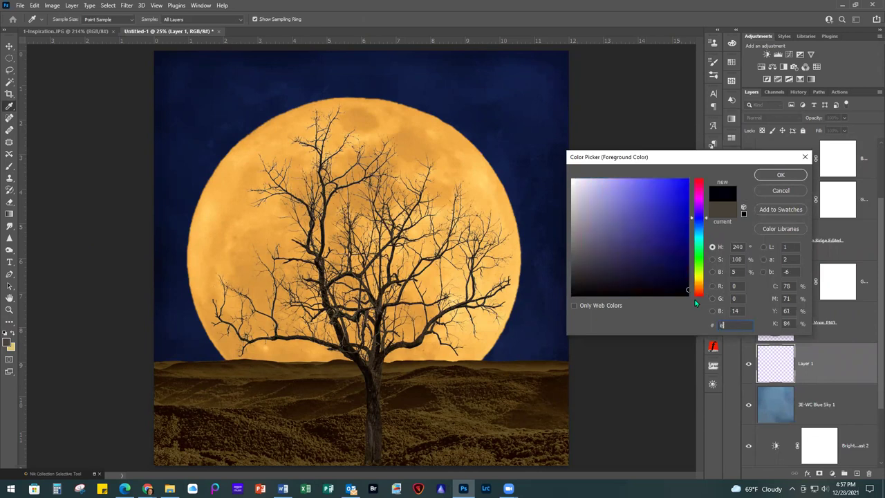
pyautogui.write('89')
pyautogui.write('a4b')
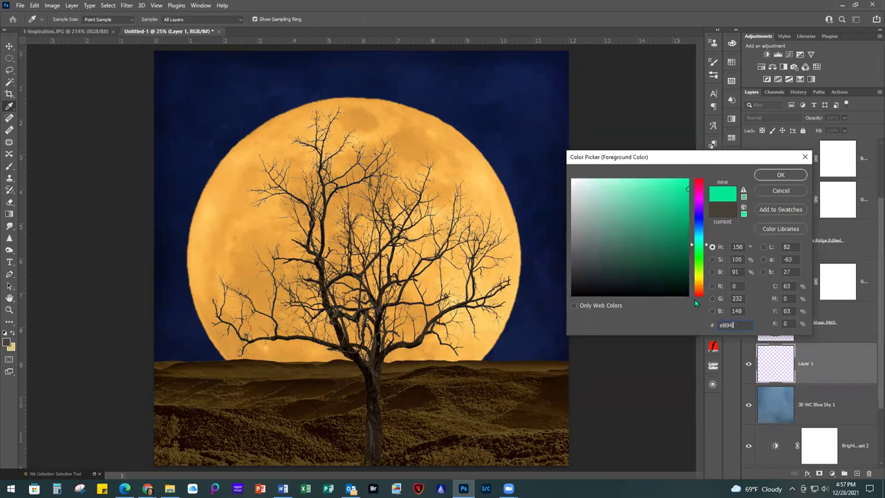
pyautogui.press('Return')
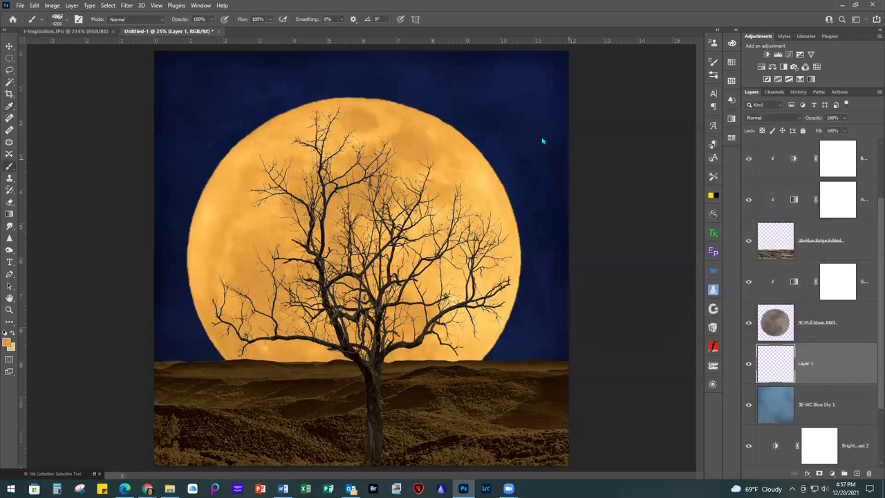
# Step: Stamp four orange clouds around the moon on Layer 1, then add an empty Layer 2
pyautogui.click(483, 141)
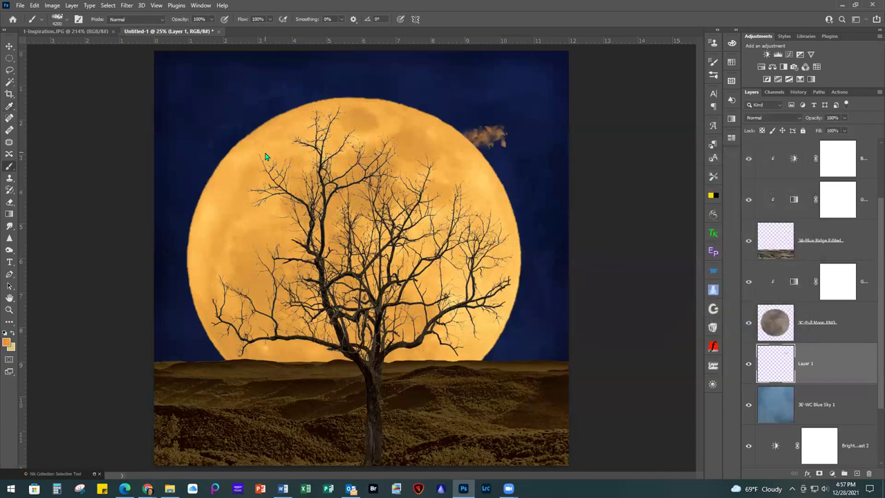
pyautogui.click(415, 129)
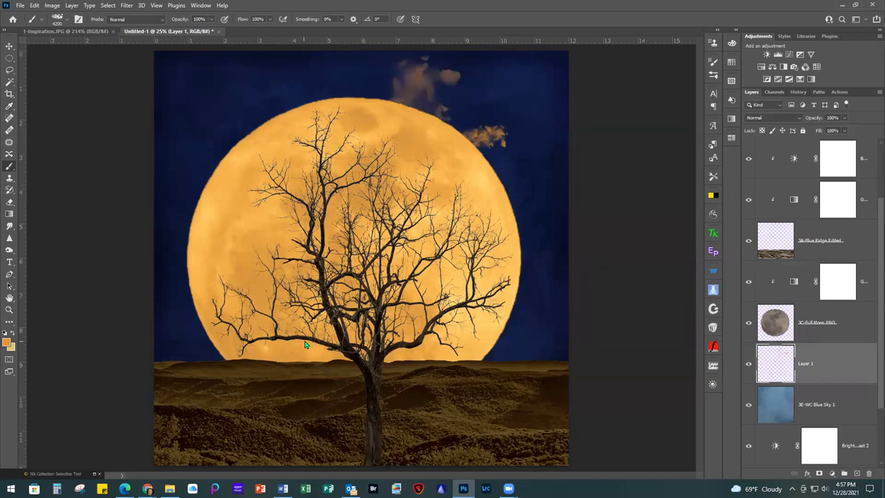
pyautogui.click(533, 248)
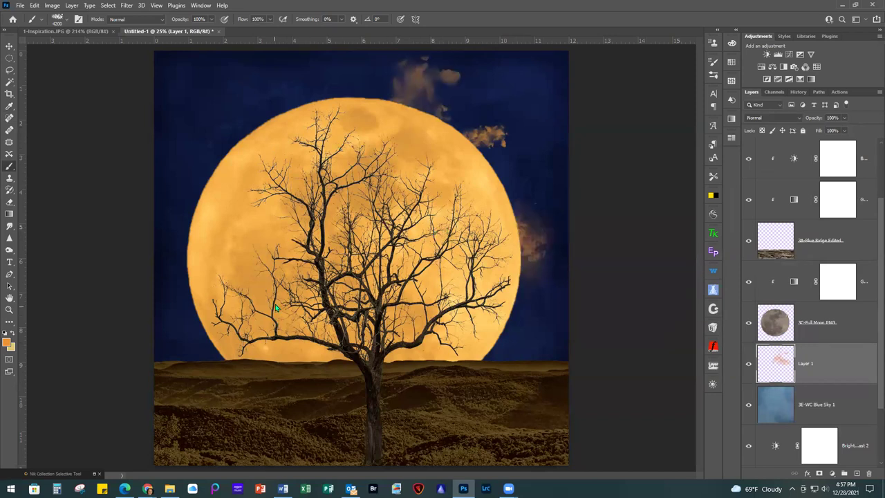
pyautogui.click(349, 253)
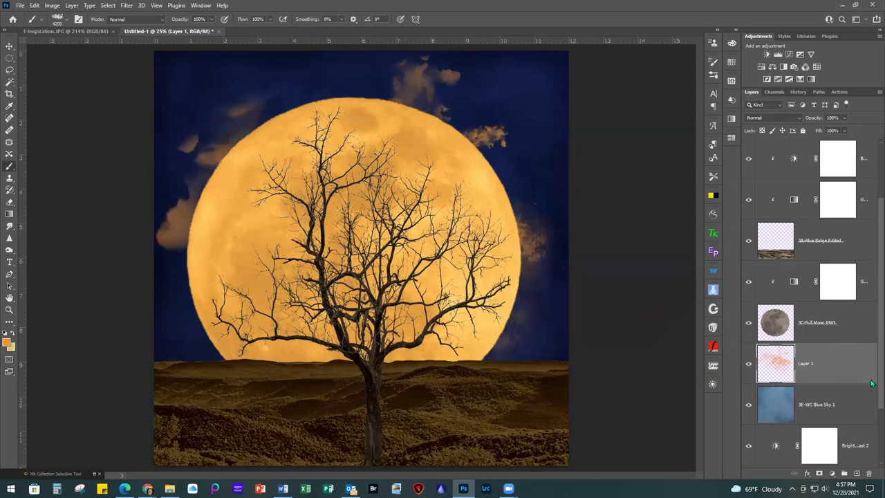
pyautogui.click(856, 474)
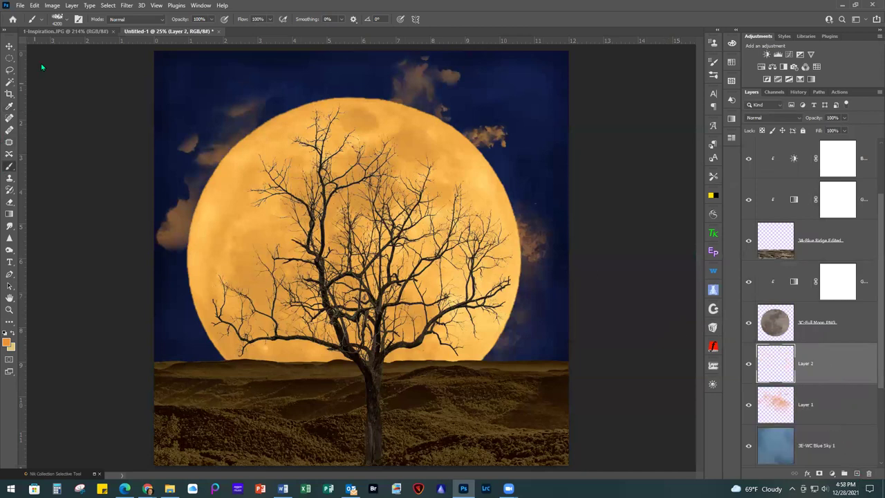
# Step: Reselect the cool1 brush and paint clouds at the moon's top-left and lower-left edges
pyautogui.click(61, 21)
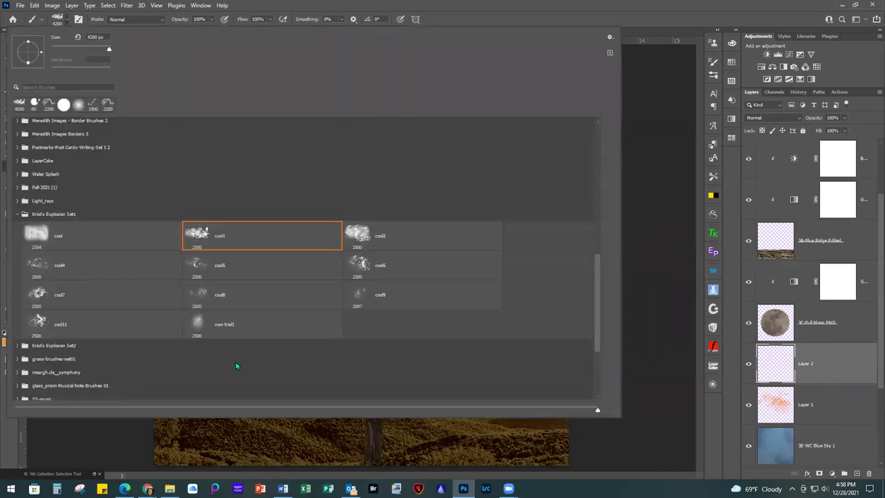
pyautogui.doubleClick(425, 236)
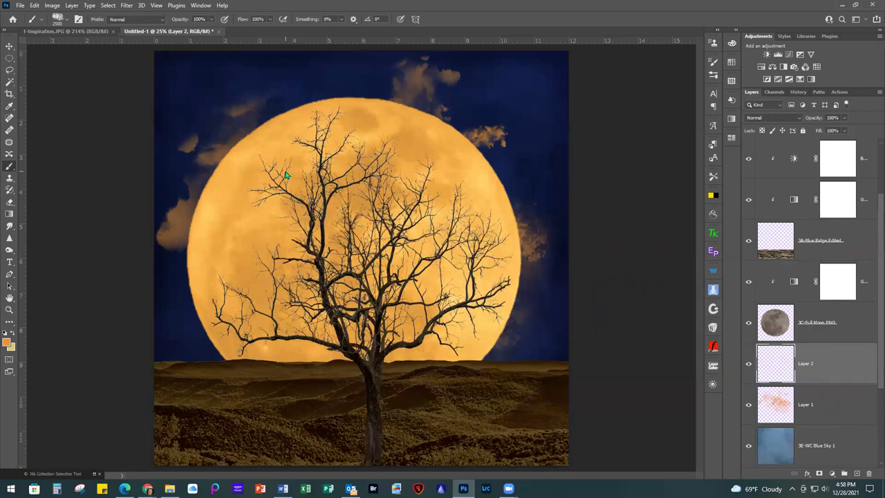
pyautogui.click(306, 133)
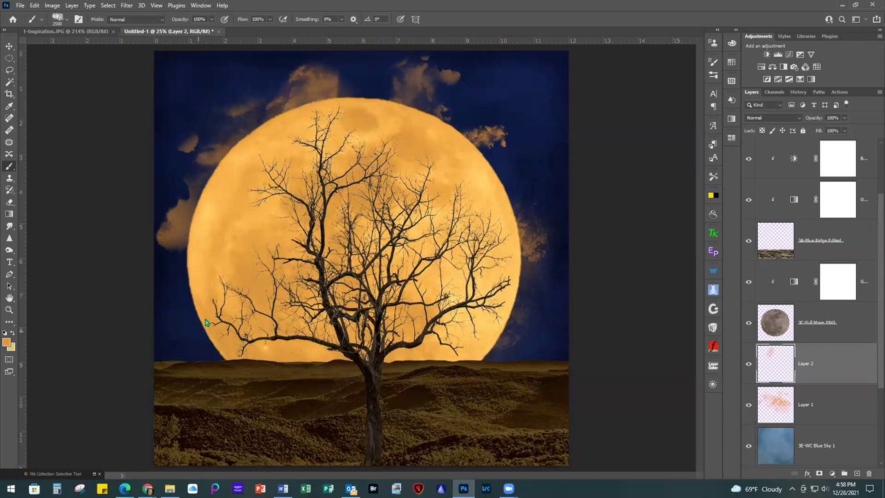
pyautogui.click(199, 299)
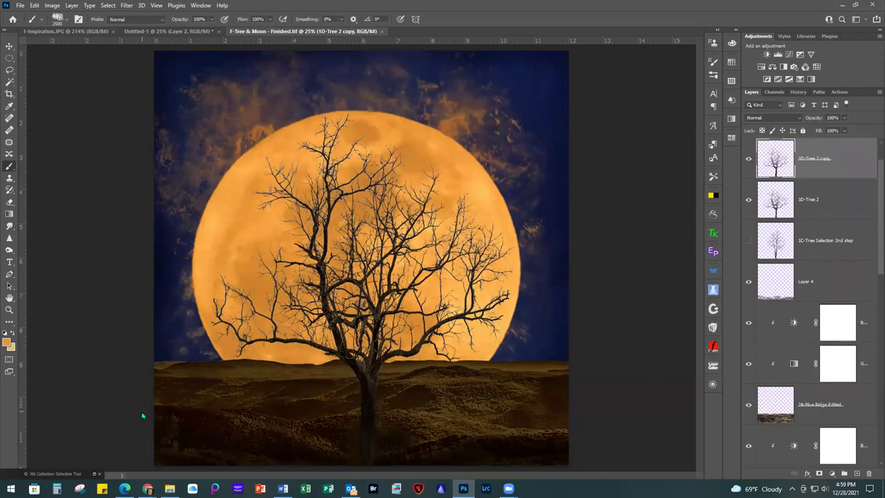
# Step: Hide the GB Tenor Walk splatter layer in the finished file's Layers panel
pyautogui.scroll(-3, 806, 391)
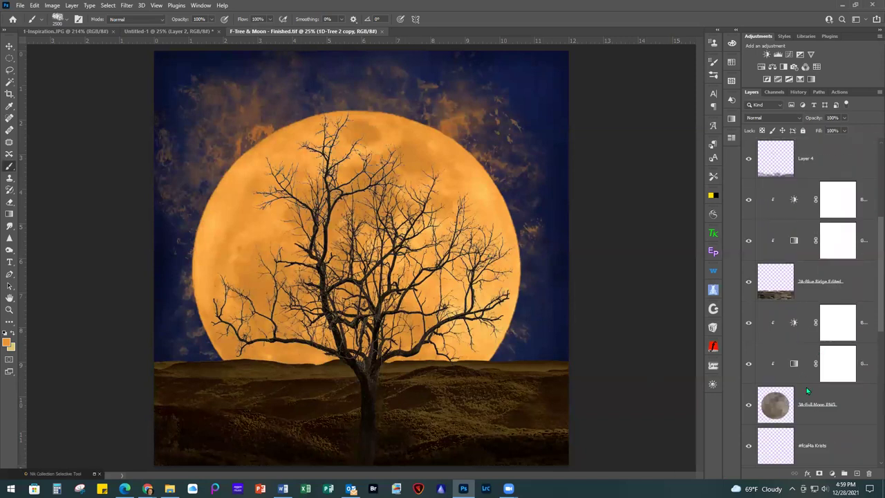
pyautogui.scroll(-6, 806, 389)
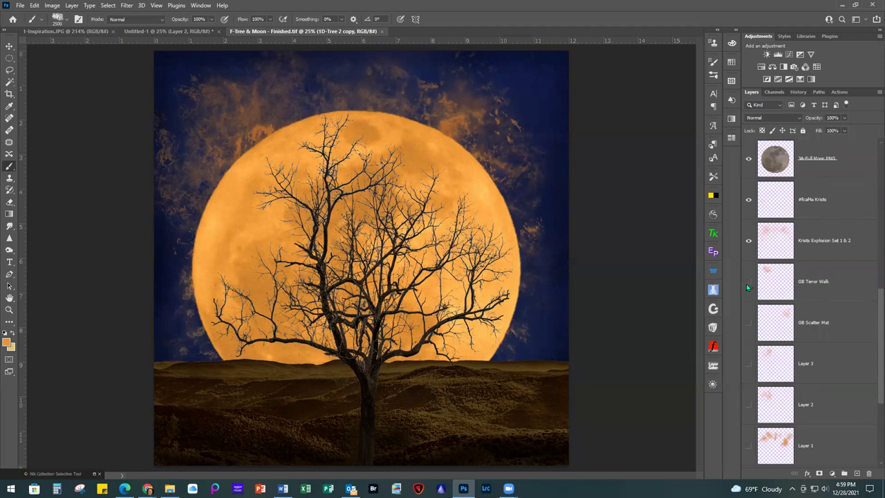
pyautogui.click(748, 284)
pyautogui.scroll(-2, 823, 412)
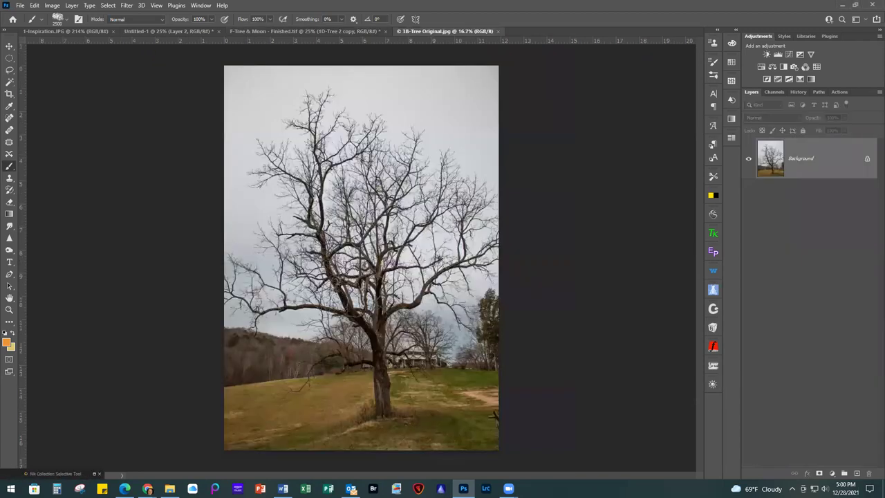
# Step: Unlock the Background layer and delete the main grey sky around the branches with the Magic Wand
pyautogui.click(10, 82)
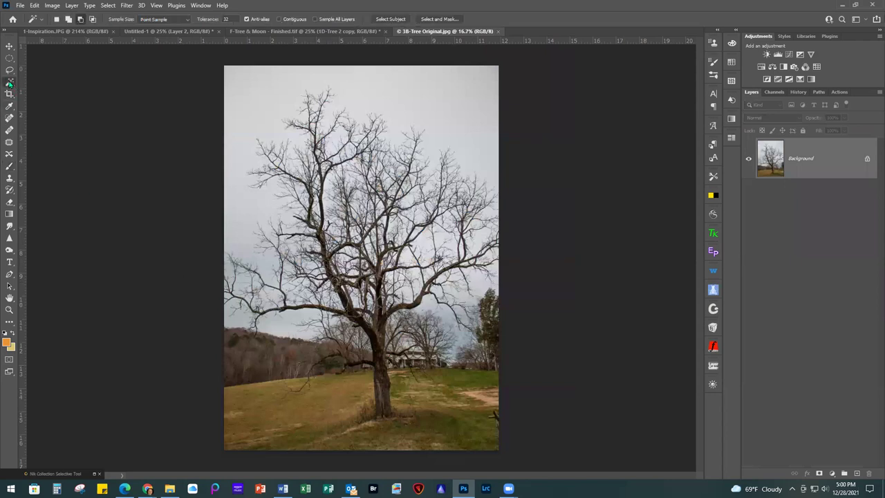
pyautogui.click(868, 160)
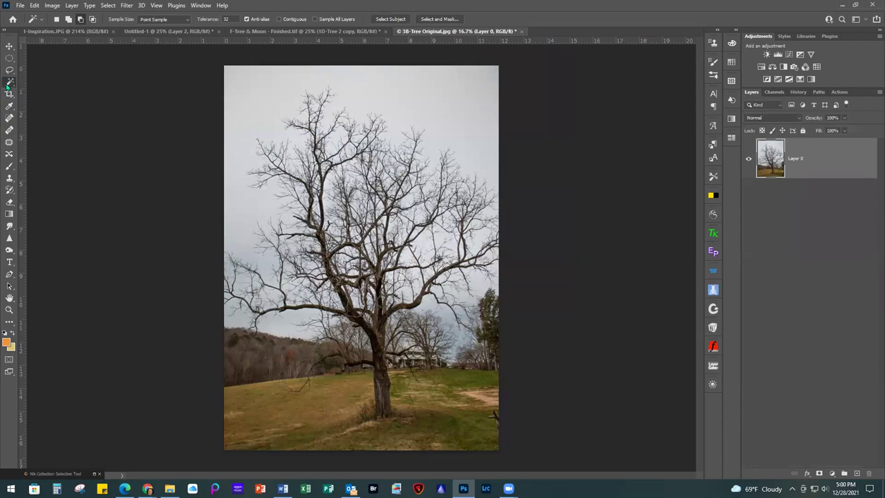
pyautogui.click(264, 104)
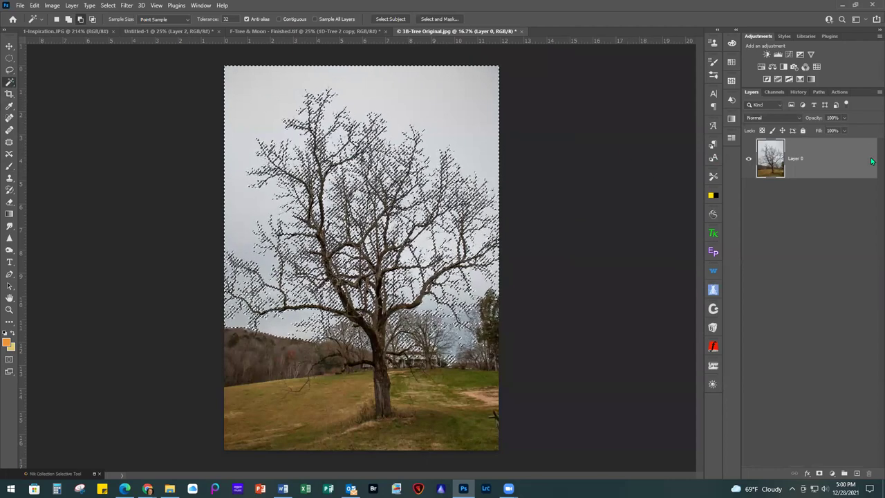
pyautogui.press('Delete')
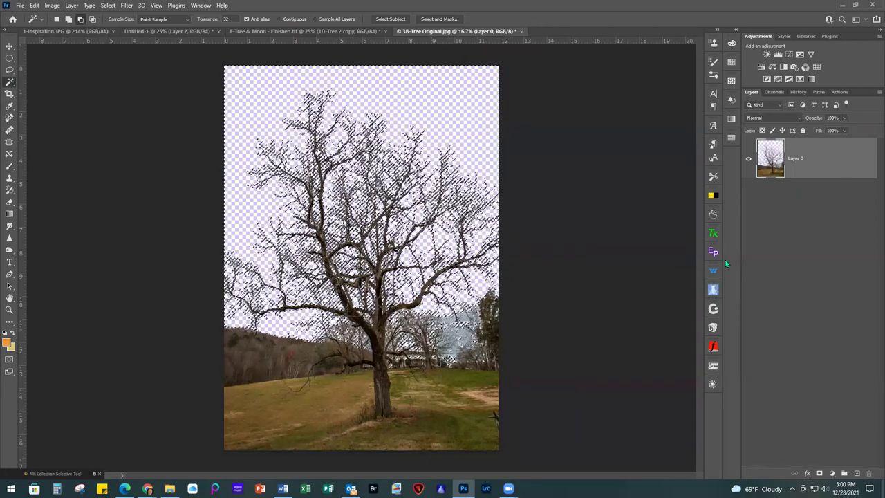
pyautogui.hotkey('ctrl', 'd')
# Step: Delete the remaining grey sky patches, leaving the tree and field on transparency
pyautogui.scroll(3, 459, 338)
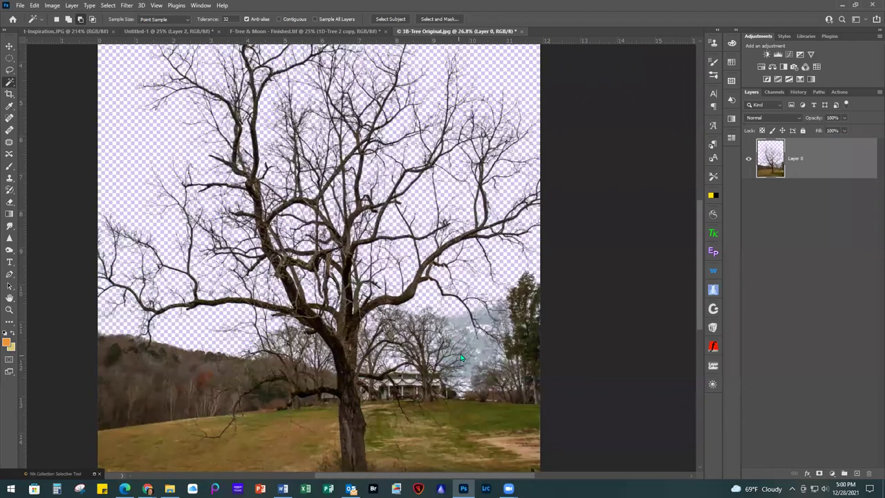
pyautogui.click(479, 352)
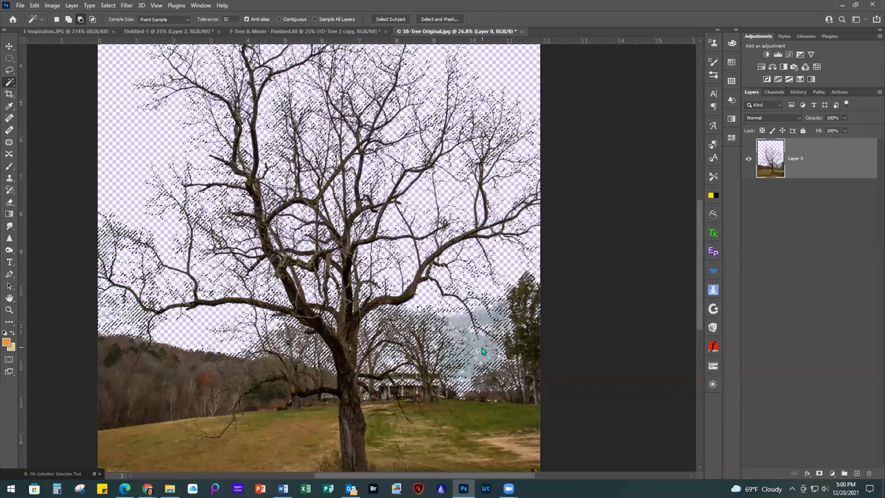
pyautogui.press('Delete')
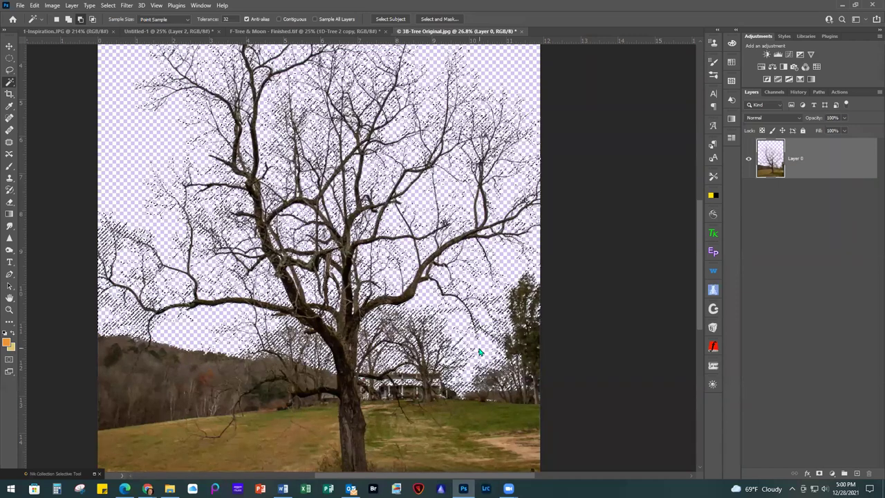
pyautogui.hotkey('ctrl', 'd')
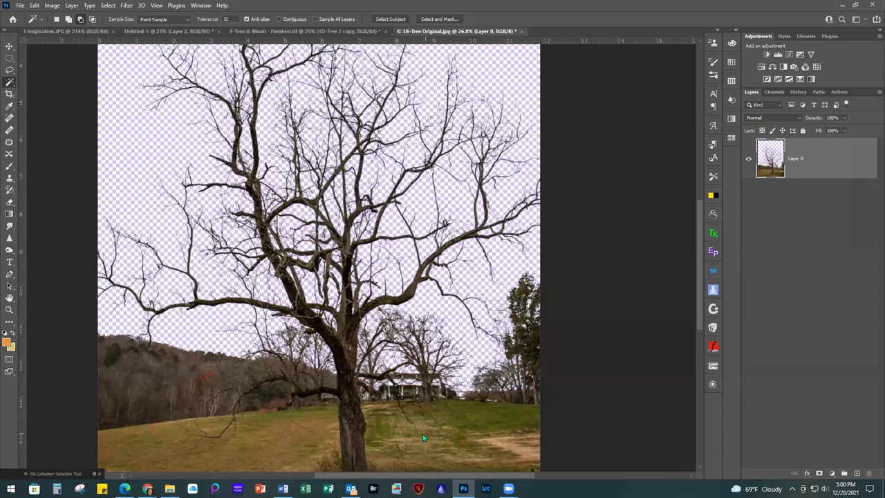
pyautogui.scroll(-1, 424, 435)
pyautogui.scroll(1, 422, 435)
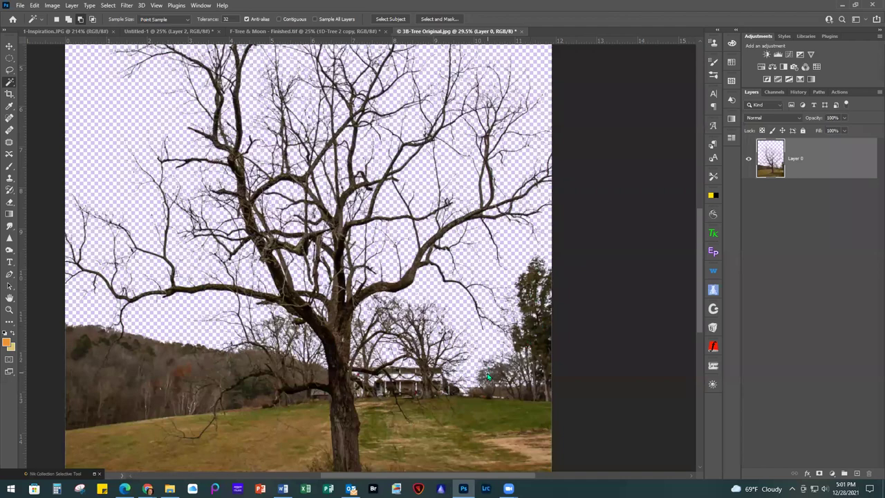
pyautogui.scroll(-4, 404, 349)
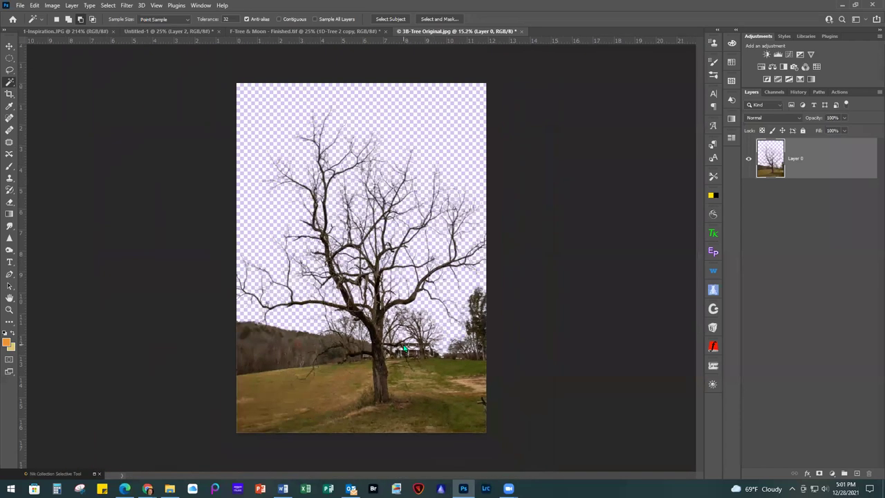